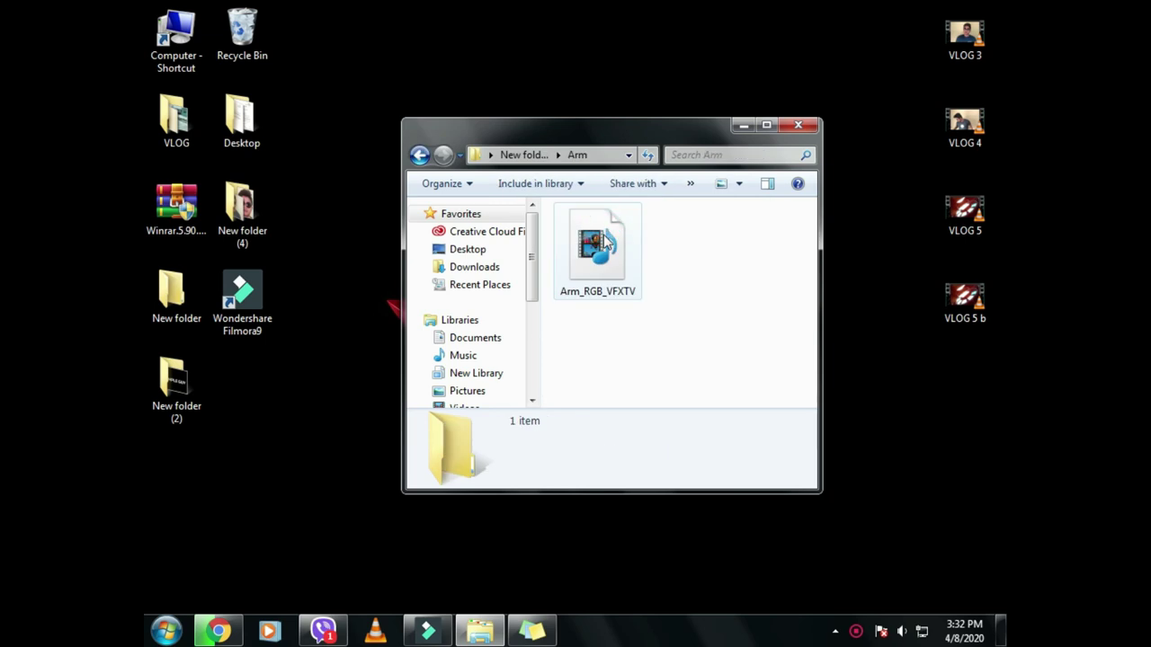
Step: Import Arm_RGB_VFXTV from the Arm folder and Chest_Suit_VFXTV from the Chest folder into the Filmora9 project media
{"action": "left_click_drag", "start_coordinate": [609, 260], "coordinate": [471, 307]}
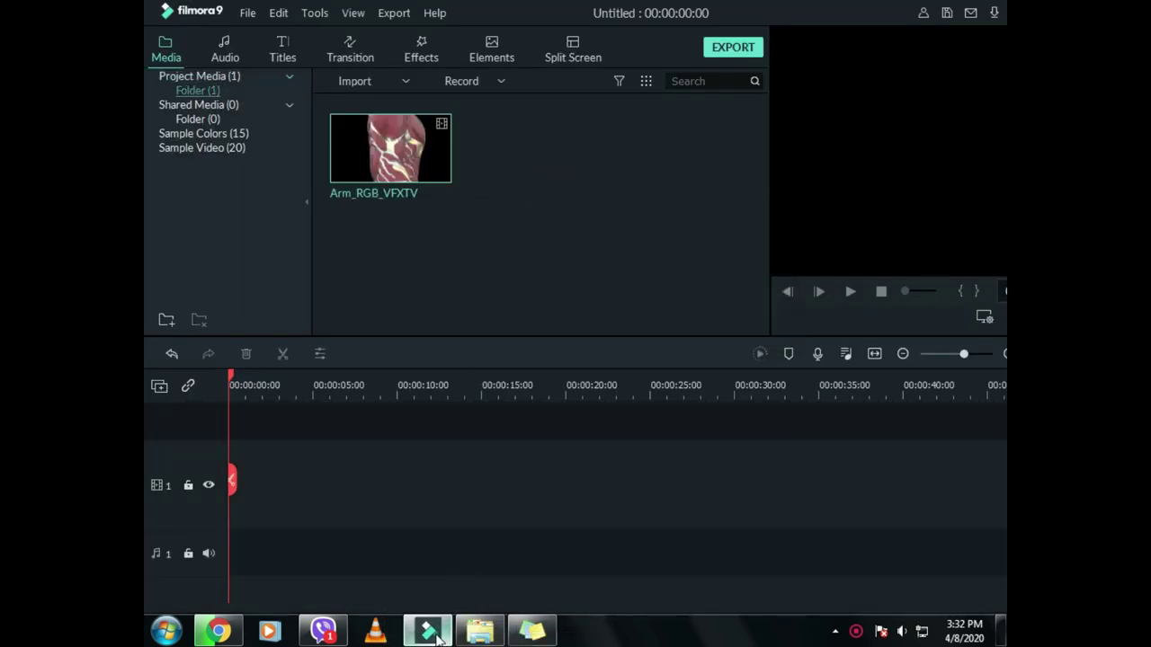
{"action": "left_click", "coordinate": [428, 630]}
{"action": "left_click", "coordinate": [524, 154]}
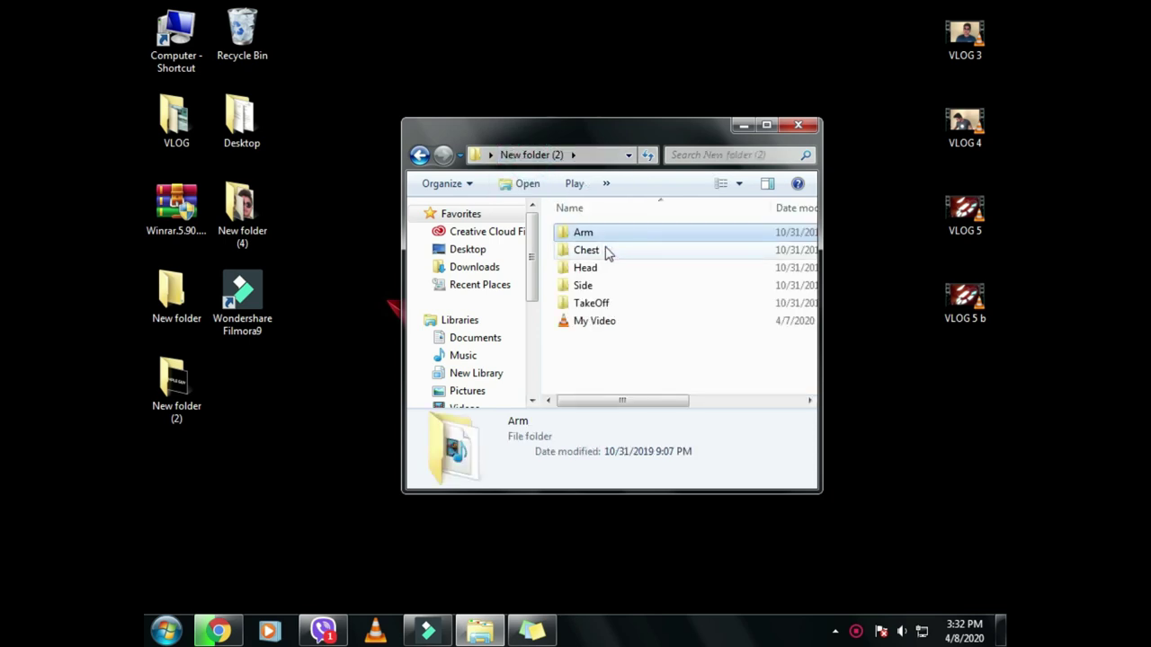
{"action": "double_click", "coordinate": [598, 251]}
{"action": "left_click_drag", "start_coordinate": [598, 256], "coordinate": [527, 236]}
{"action": "left_click", "coordinate": [428, 629]}
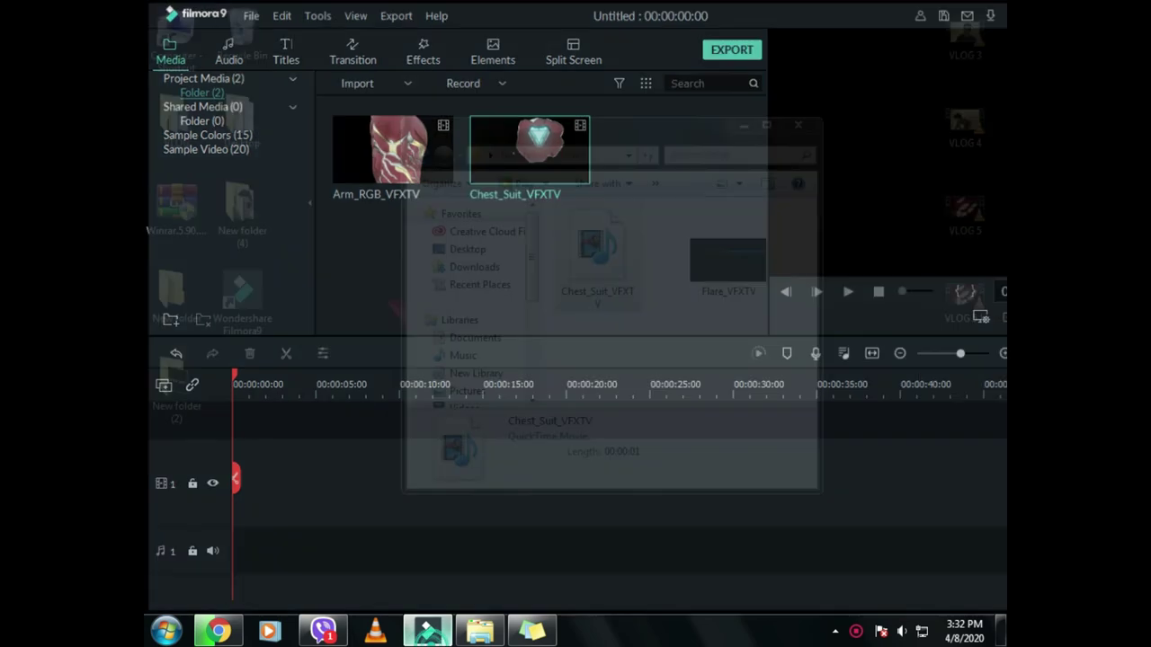
Step: Import the Head_Suit_NoDOF clip from the Head folder into the Filmora9 project media
{"action": "left_click", "coordinate": [528, 155]}
{"action": "double_click", "coordinate": [596, 268]}
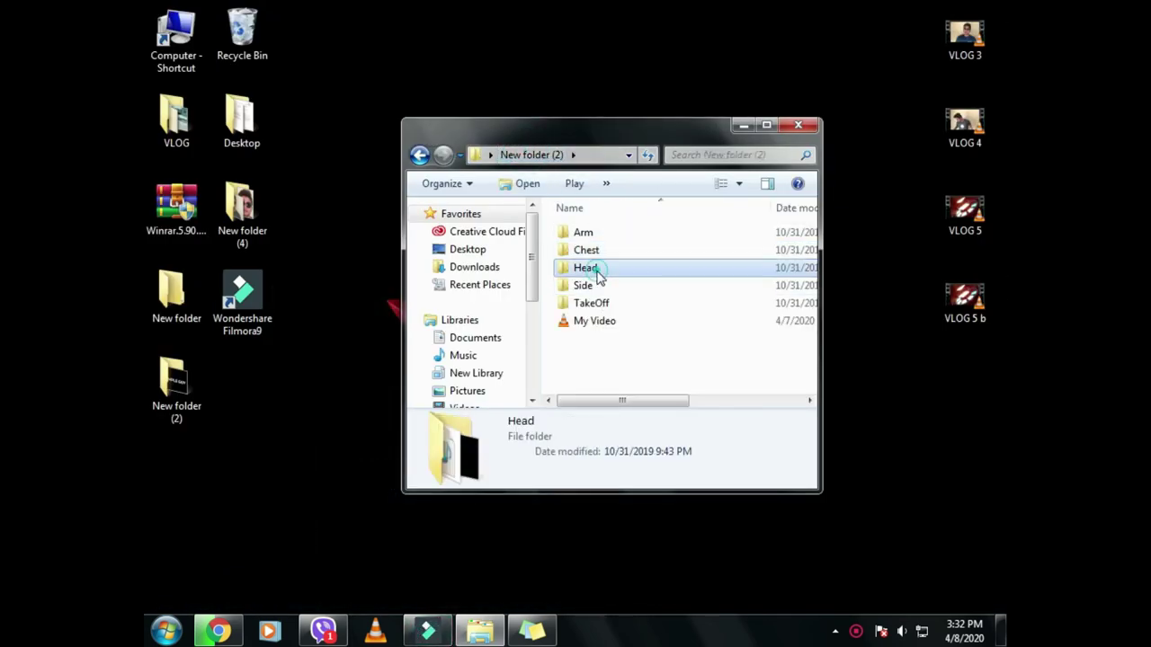
{"action": "left_click_drag", "start_coordinate": [598, 254], "coordinate": [436, 584]}
{"action": "left_click_drag", "start_coordinate": [728, 259], "coordinate": [492, 336]}
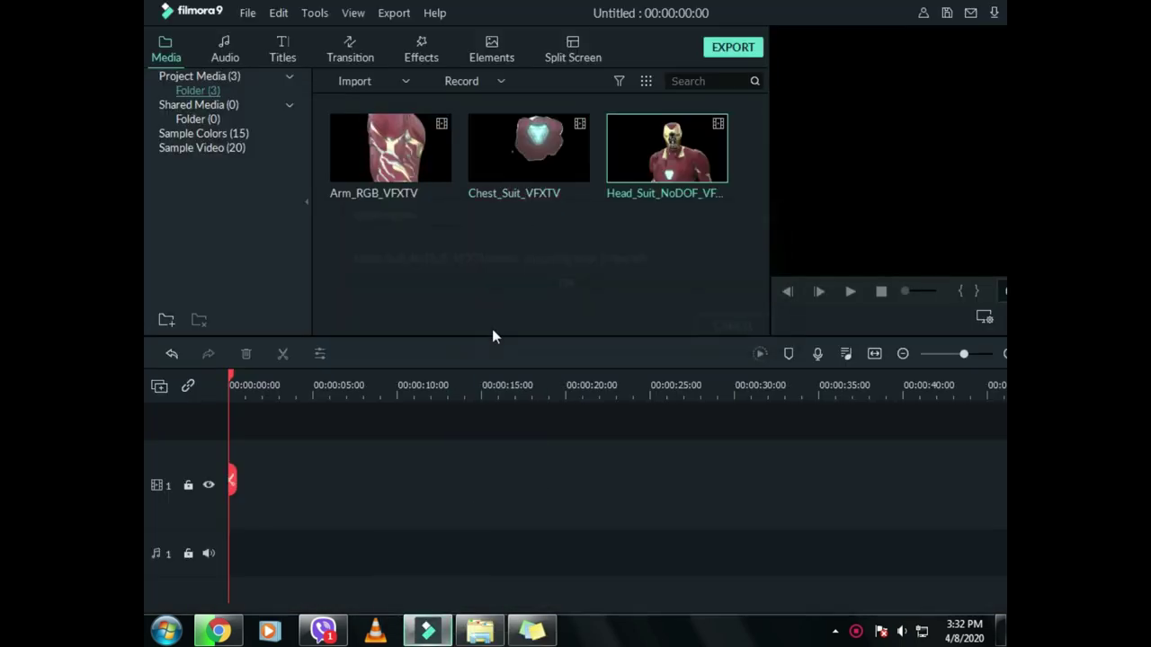
{"action": "left_click", "coordinate": [434, 617]}
Step: Import Side_Suit_VFXTV from the Side folder and Takeoff_RGB_VFXTV from the TakeOff folder into the Filmora9 project media
{"action": "left_click", "coordinate": [515, 153]}
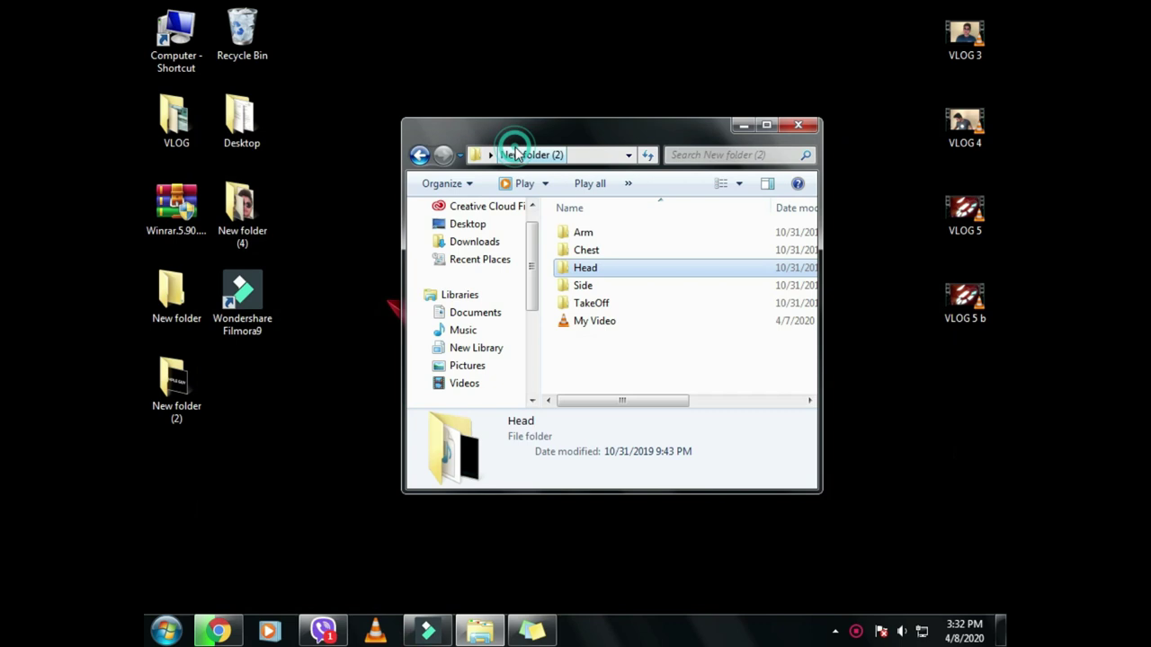
{"action": "double_click", "coordinate": [582, 286]}
{"action": "left_click_drag", "start_coordinate": [593, 261], "coordinate": [601, 288]}
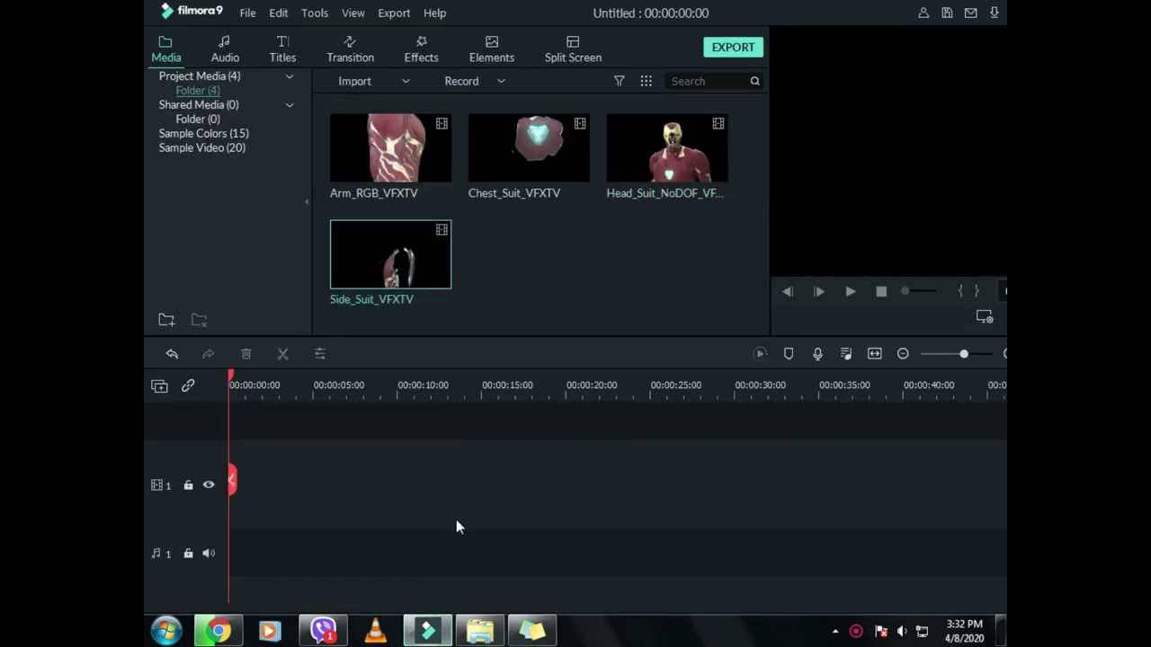
{"action": "left_click", "coordinate": [428, 631]}
{"action": "left_click", "coordinate": [523, 155]}
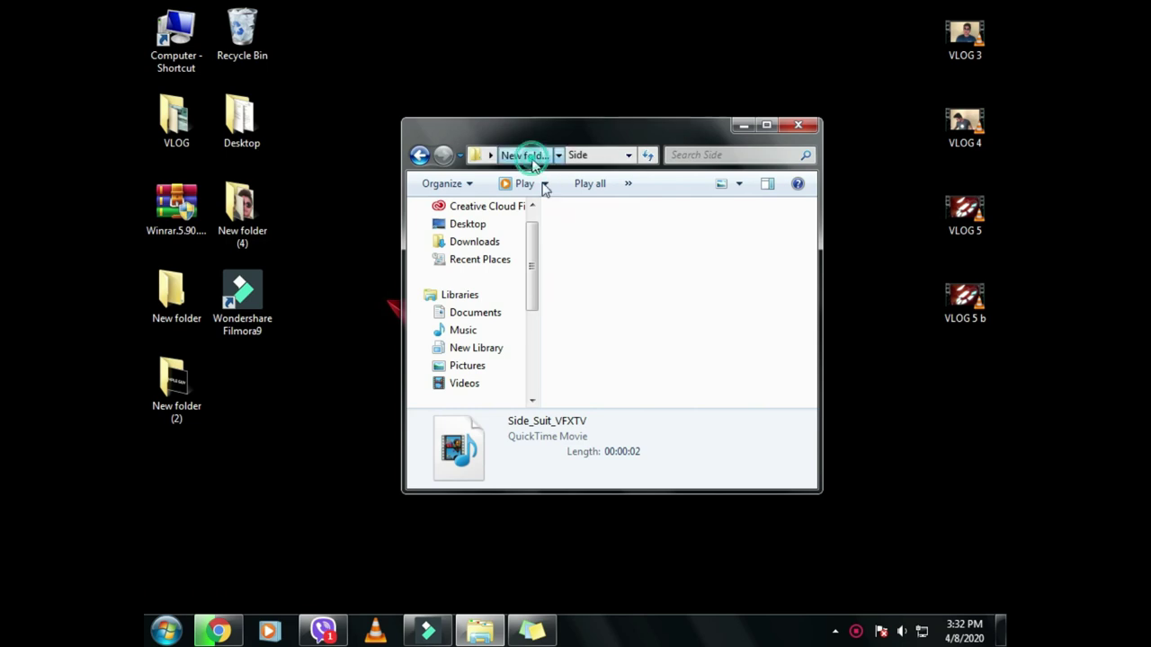
{"action": "double_click", "coordinate": [604, 304]}
{"action": "left_click_drag", "start_coordinate": [589, 244], "coordinate": [545, 294]}
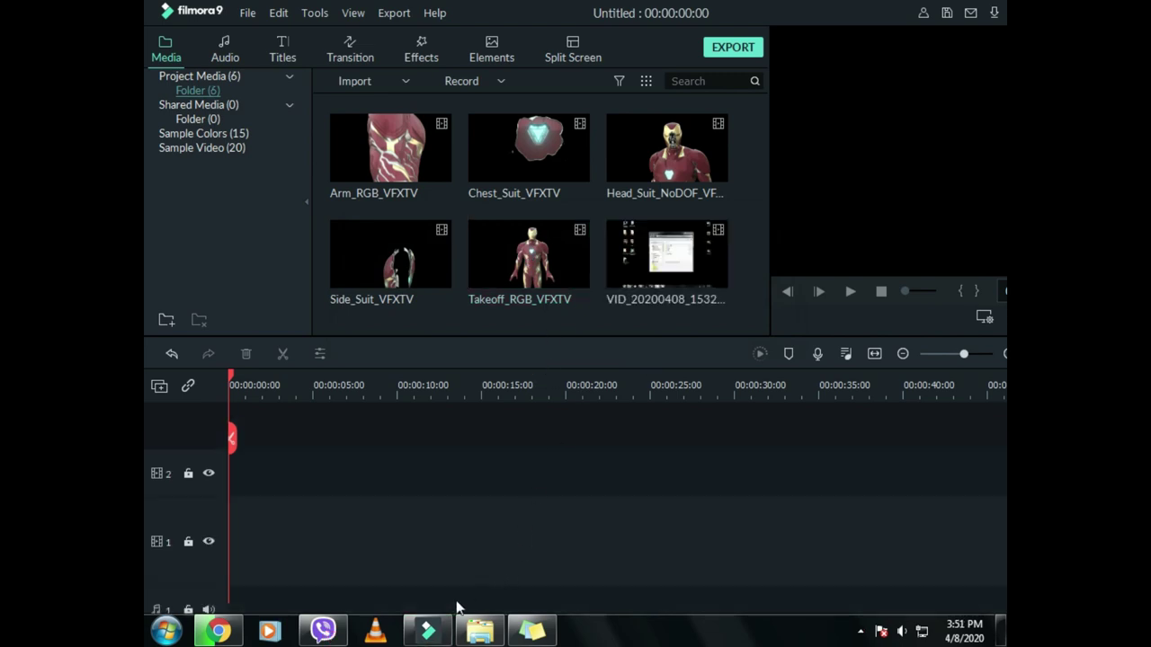
Step: Import the ASDASD-removebg-preview (2) image, video_20200407_171043 and video_20200407_171059 from New folder (3) into the Filmora9 project media
{"action": "left_click", "coordinate": [440, 631]}
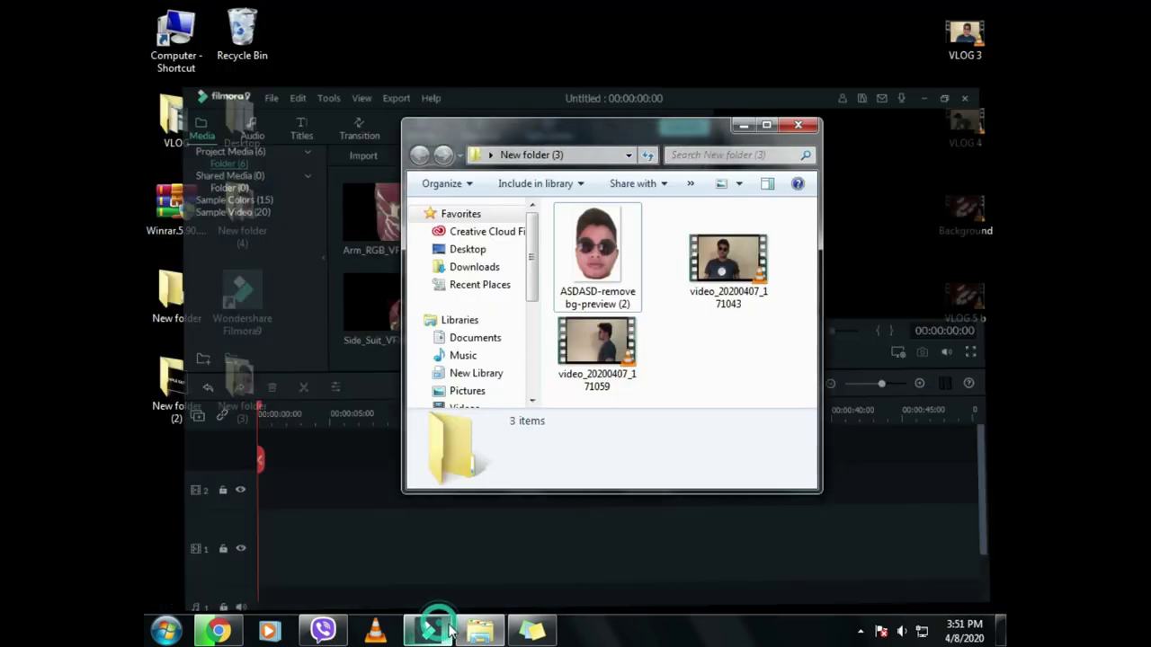
{"action": "left_click_drag", "start_coordinate": [771, 386], "coordinate": [490, 337]}
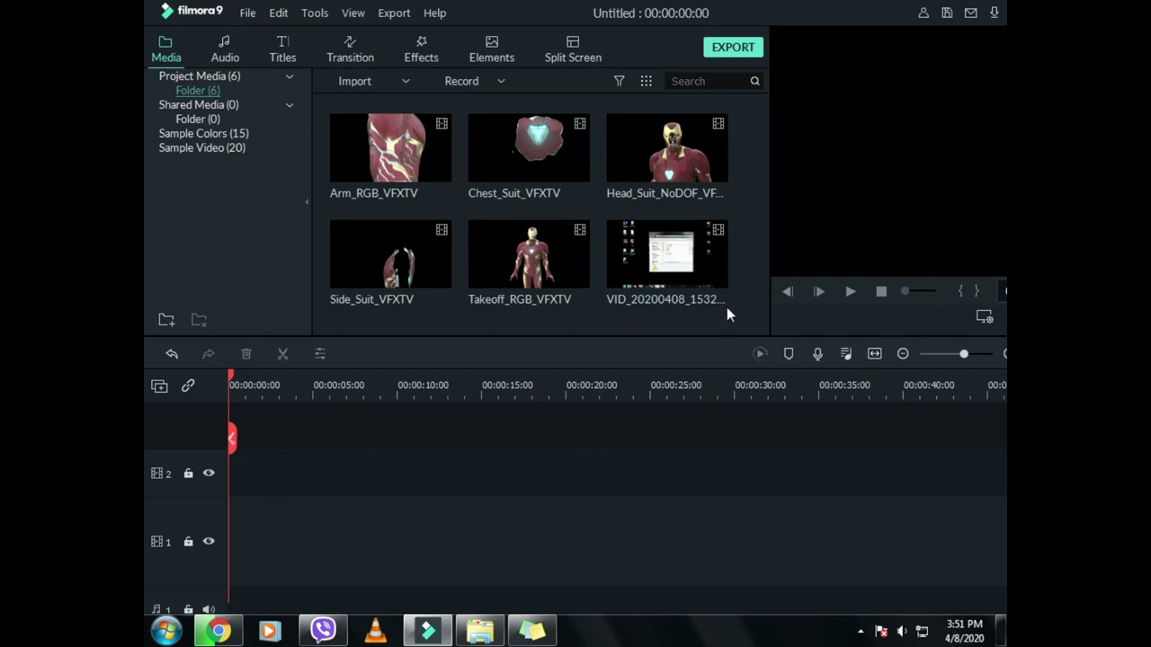
{"action": "left_click", "coordinate": [436, 627]}
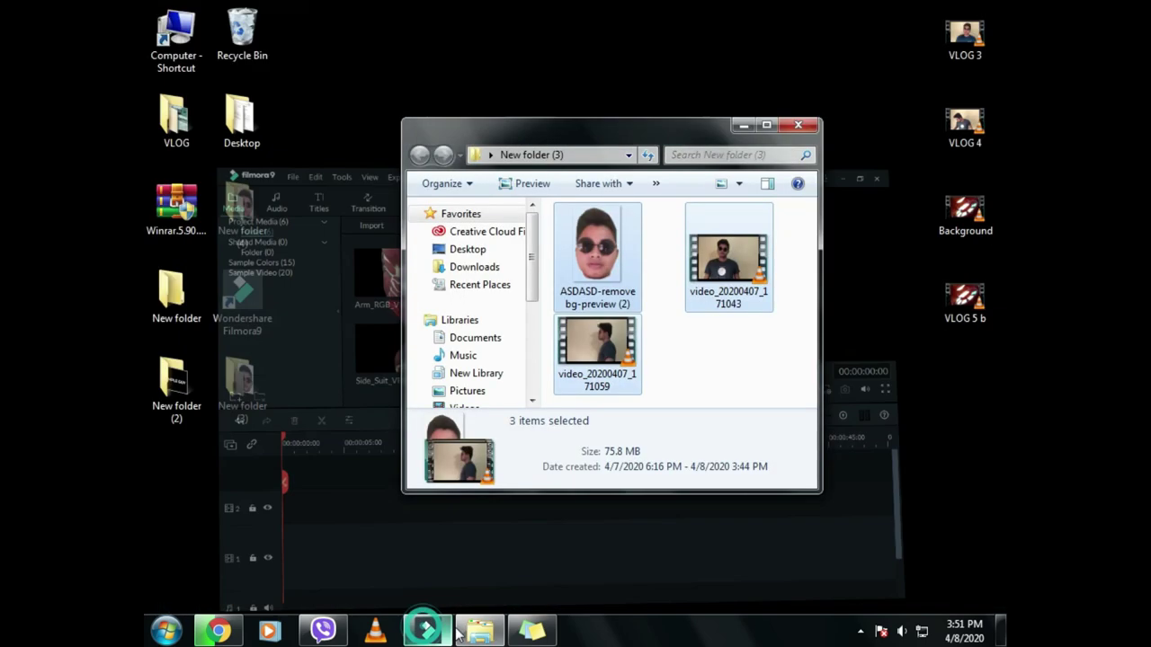
{"action": "left_click_drag", "start_coordinate": [732, 363], "coordinate": [647, 250]}
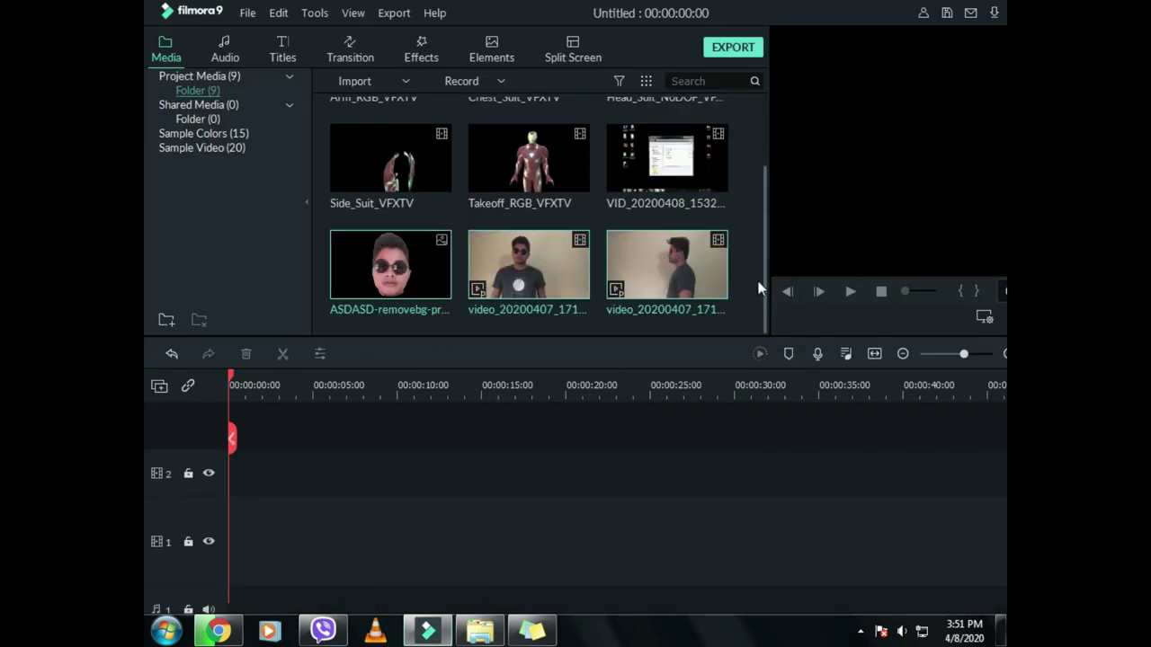
Step: Place video_20200407_171043, video_20200407_171059 and the ASDASD-removebg face image end to end on video track 2, dismissing the project setting prompt
{"action": "mouse_move", "coordinate": [447, 288]}
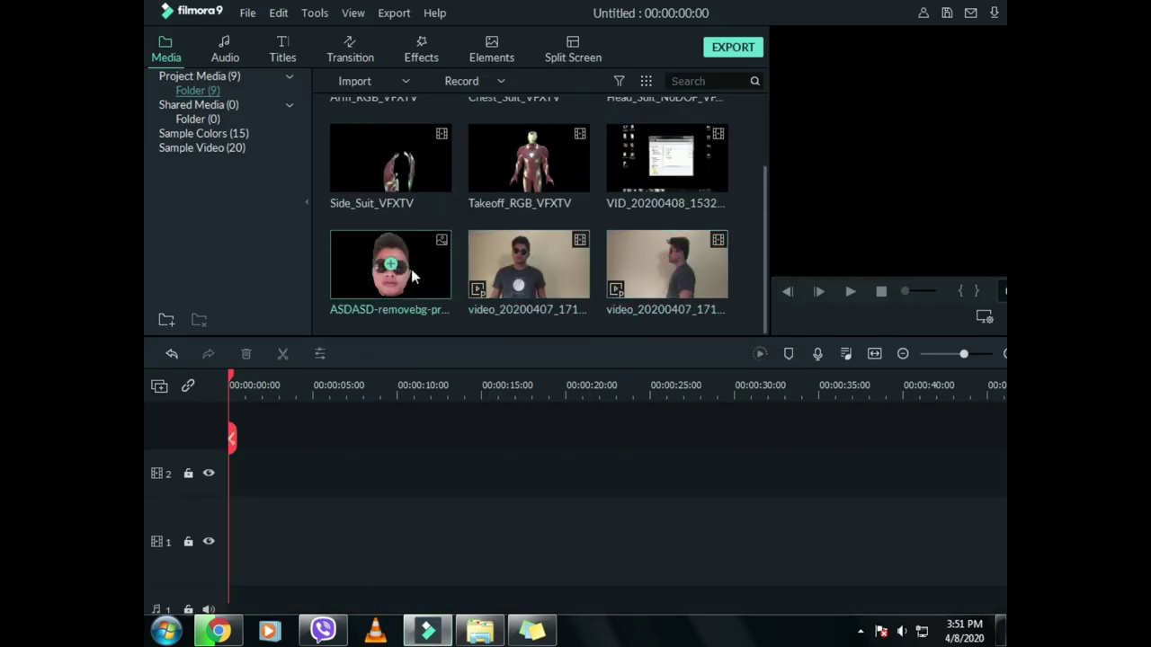
{"action": "mouse_move", "coordinate": [537, 280]}
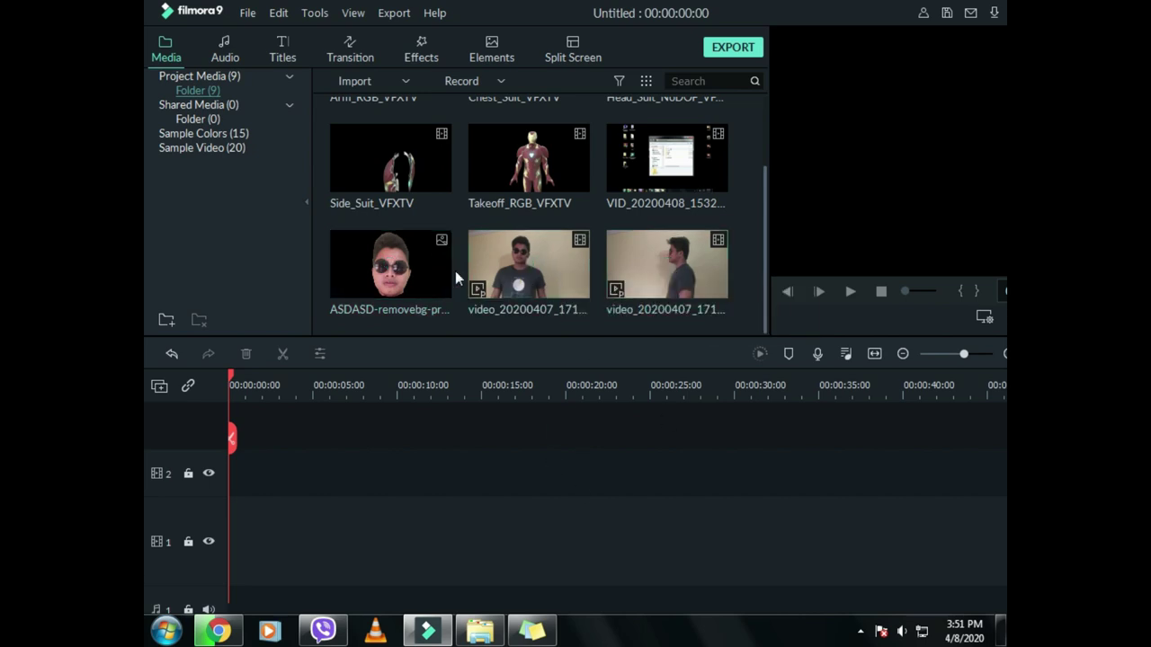
{"action": "left_click_drag", "start_coordinate": [537, 274], "coordinate": [232, 473]}
{"action": "left_click", "coordinate": [788, 178]}
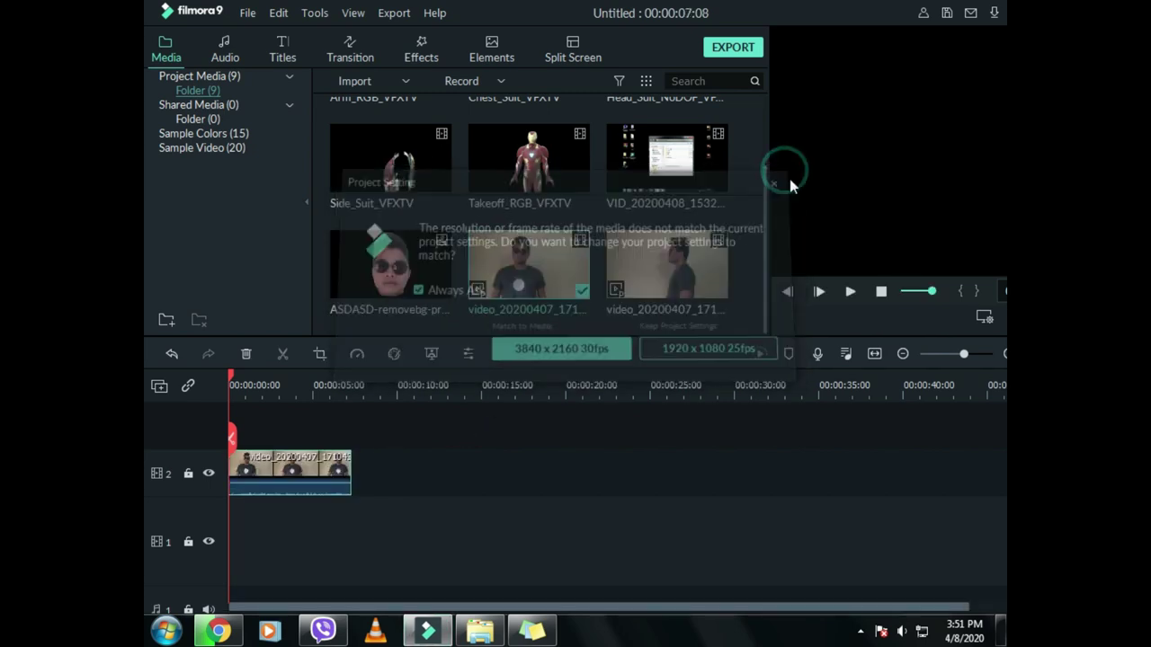
{"action": "left_click_drag", "start_coordinate": [704, 280], "coordinate": [352, 476]}
{"action": "left_click_drag", "start_coordinate": [398, 283], "coordinate": [486, 470]}
{"action": "left_click", "coordinate": [524, 546]}
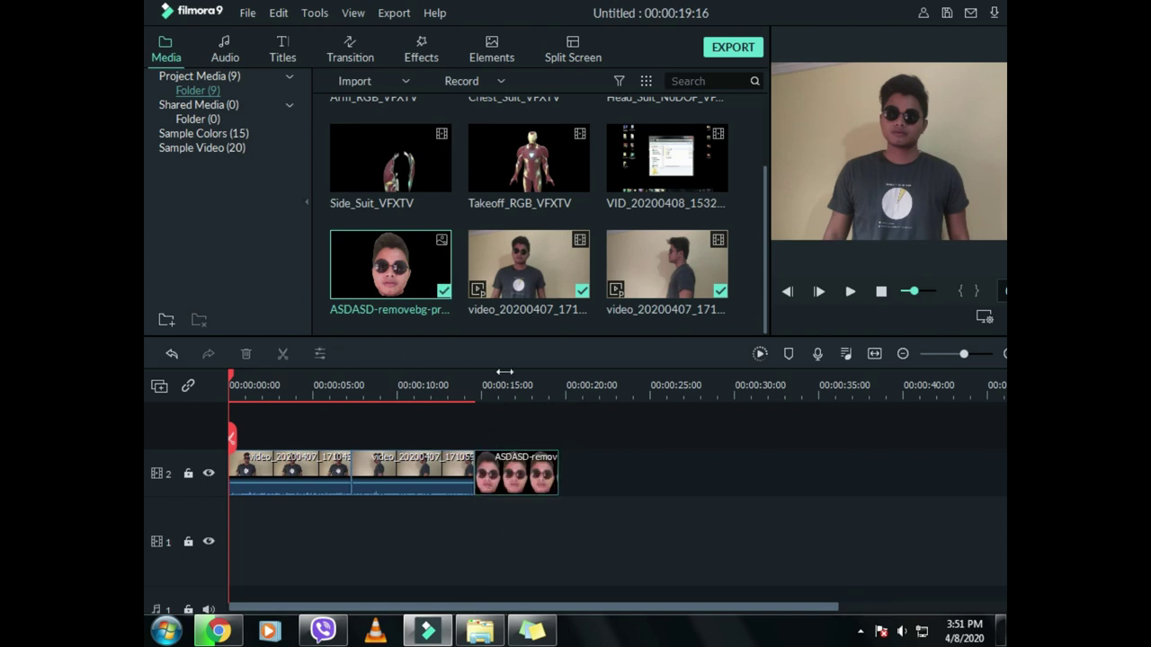
Step: Place Chest_Suit_VFXTV, Side_Suit_VFXTV and the Head_Suit_NoDOF clip on video track 1, aligned with the starts of the two videos and the face image
{"action": "scroll", "coordinate": [454, 219], "scroll_direction": "up", "scroll_amount": 2}
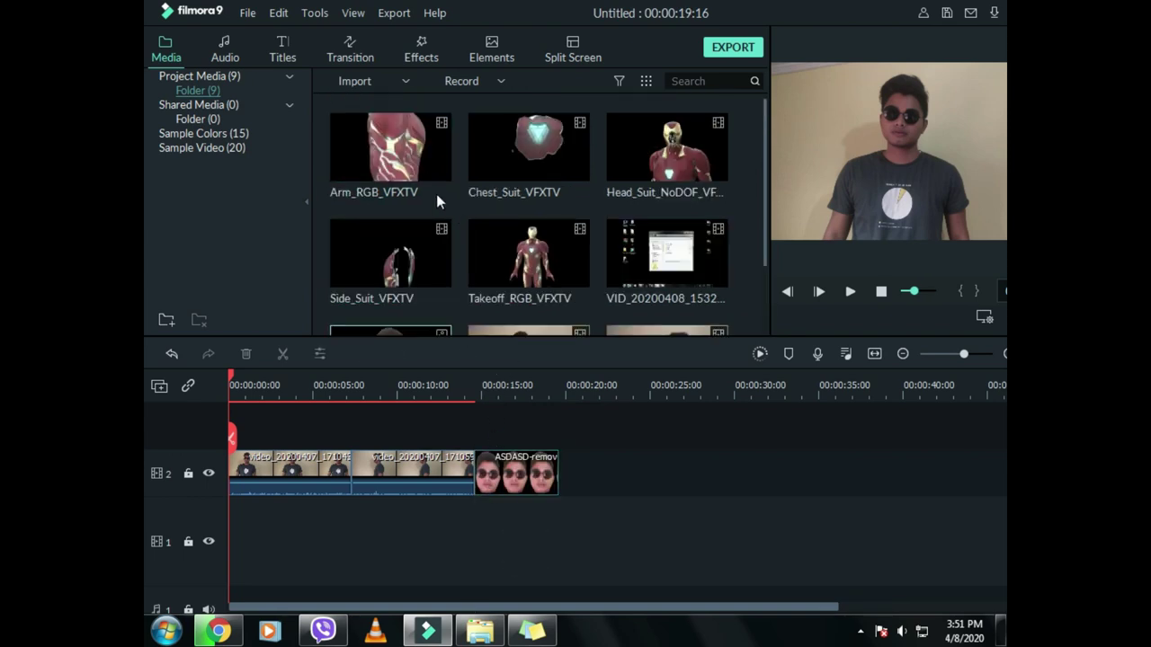
{"action": "left_click_drag", "start_coordinate": [522, 155], "coordinate": [222, 523]}
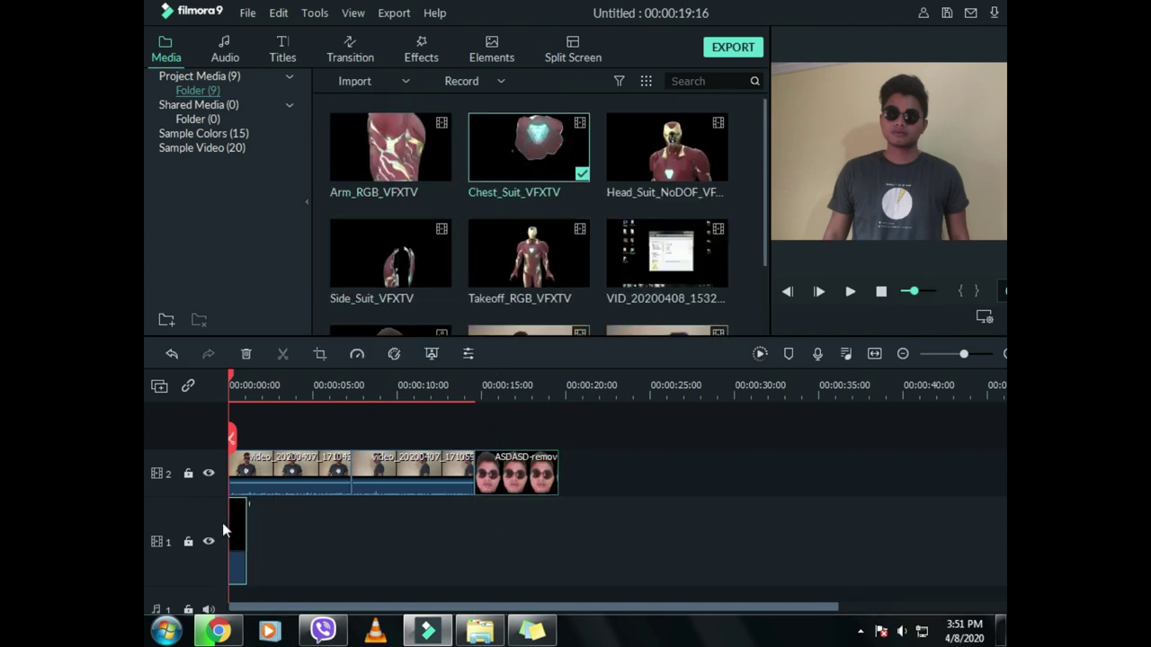
{"action": "left_click_drag", "start_coordinate": [428, 247], "coordinate": [356, 525]}
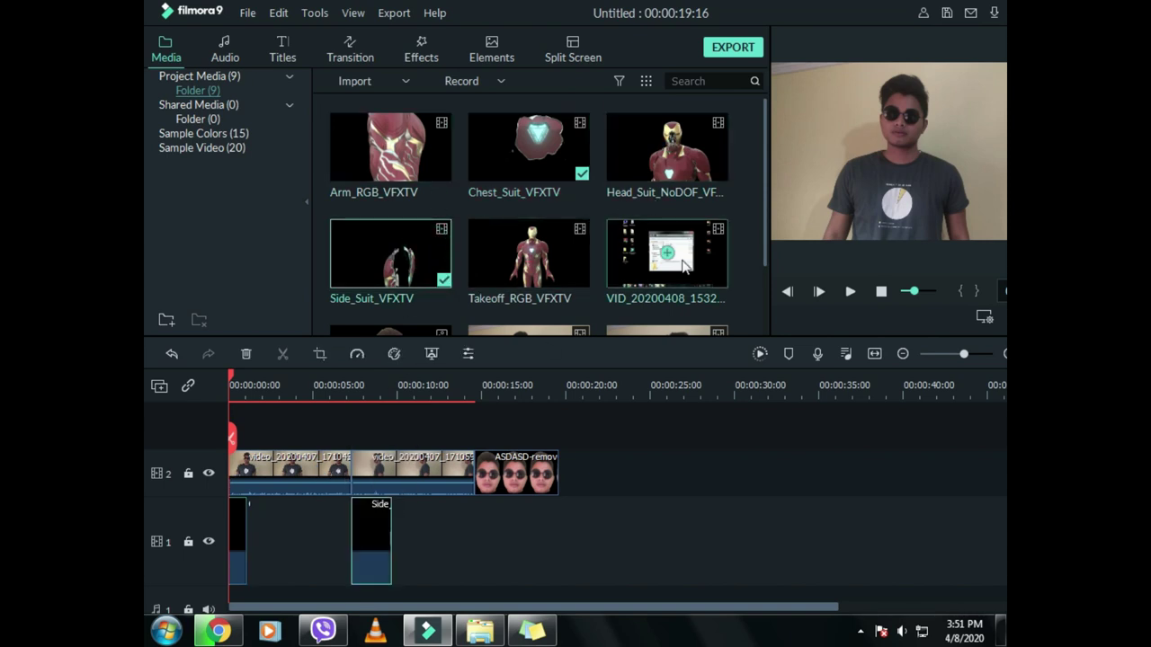
{"action": "left_click_drag", "start_coordinate": [694, 165], "coordinate": [477, 540]}
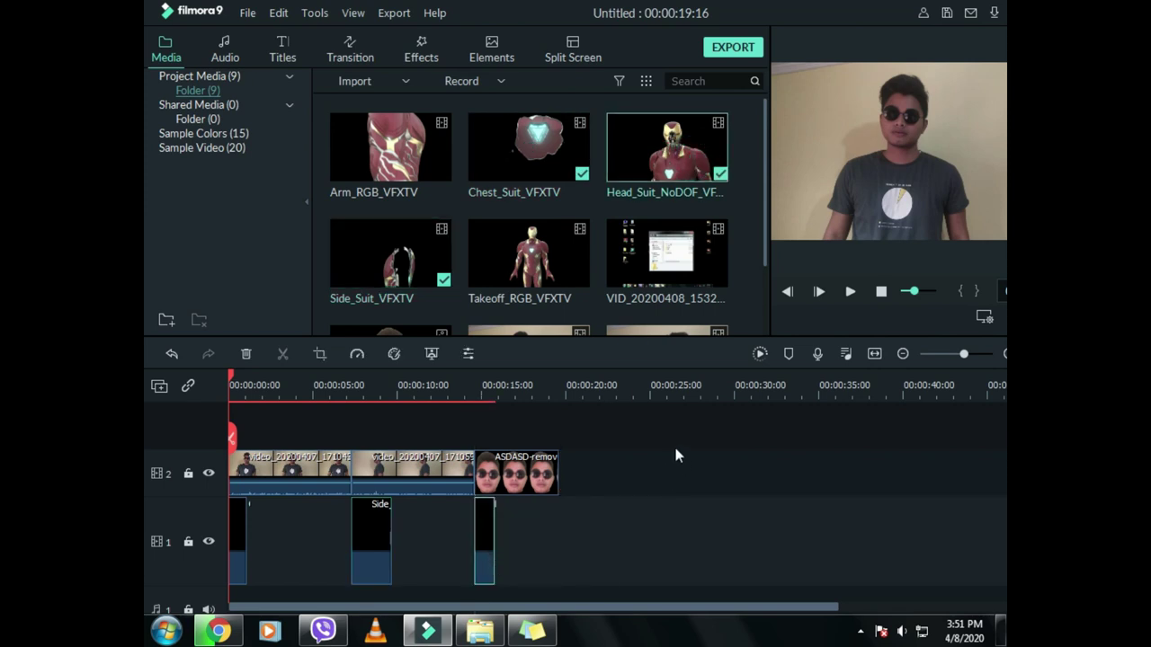
{"action": "mouse_move", "coordinate": [231, 376]}
{"action": "left_mouse_down"}
{"action": "mouse_move", "coordinate": [274, 389]}
{"action": "mouse_move", "coordinate": [224, 396]}
{"action": "left_mouse_up"}
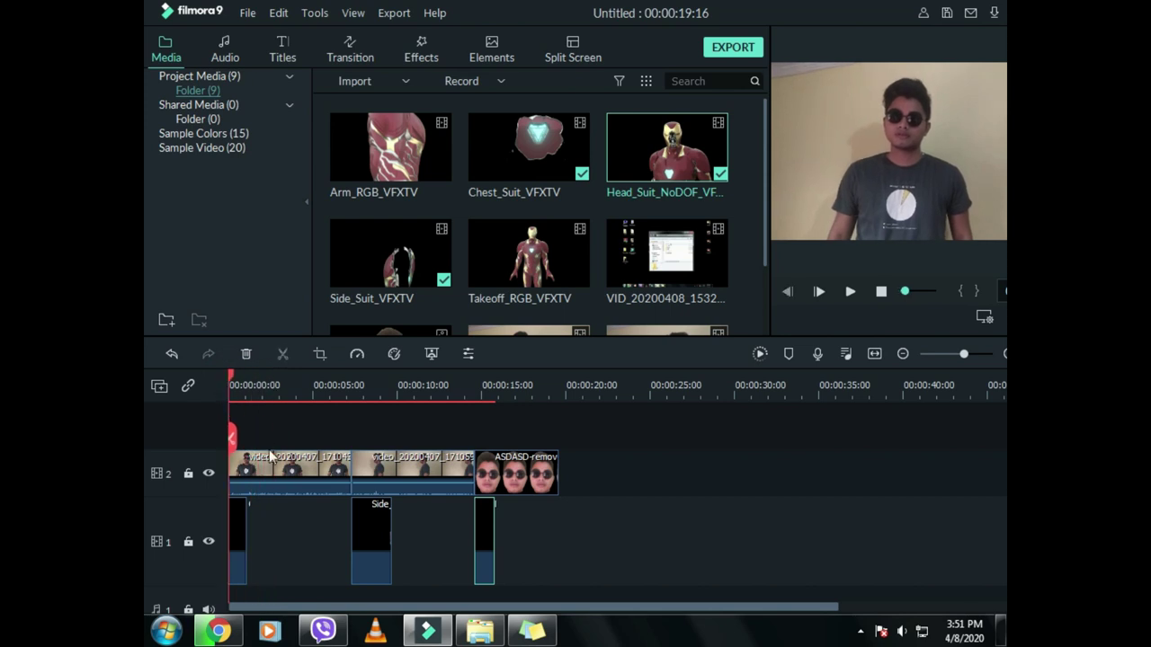
Step: Swap the two tracks' contents so the suit clips sit on track 2 above the videos and face image on track 1
{"action": "left_click", "coordinate": [268, 479]}
{"action": "scroll", "coordinate": [347, 436], "scroll_direction": "down", "scroll_amount": 1}
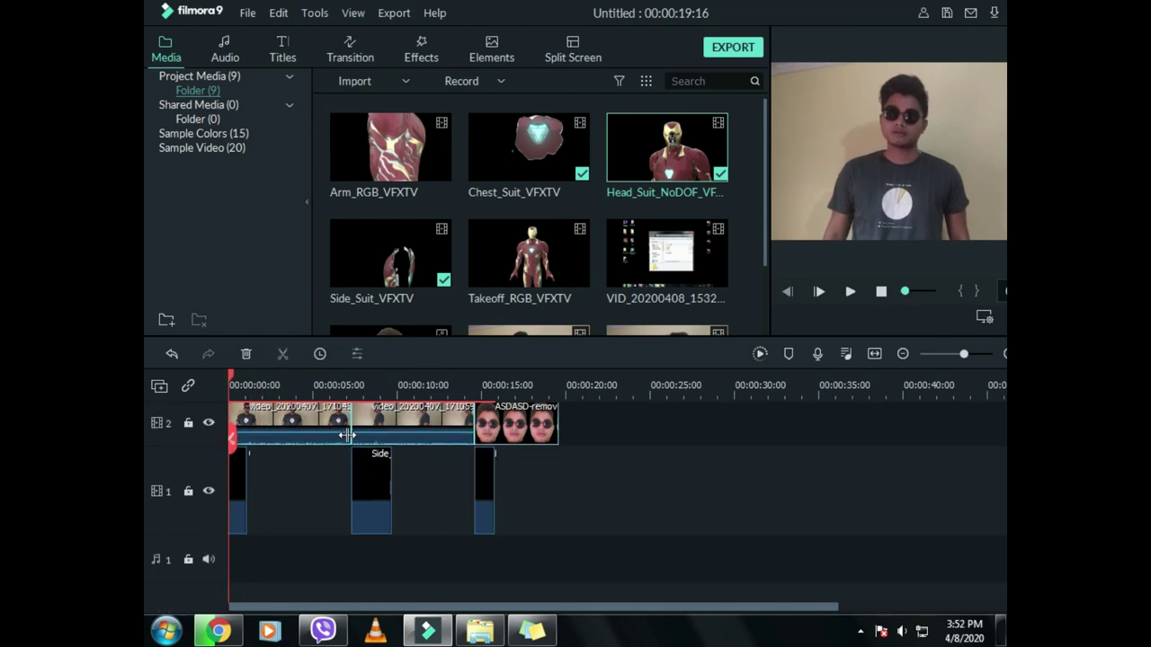
{"action": "left_click_drag", "start_coordinate": [315, 420], "coordinate": [612, 486]}
{"action": "left_click_drag", "start_coordinate": [507, 482], "coordinate": [216, 488]}
{"action": "left_click_drag", "start_coordinate": [373, 493], "coordinate": [370, 427]}
{"action": "left_click_drag", "start_coordinate": [500, 499], "coordinate": [818, 488]}
{"action": "left_click_drag", "start_coordinate": [723, 490], "coordinate": [360, 491]}
{"action": "left_click", "coordinate": [670, 571]}
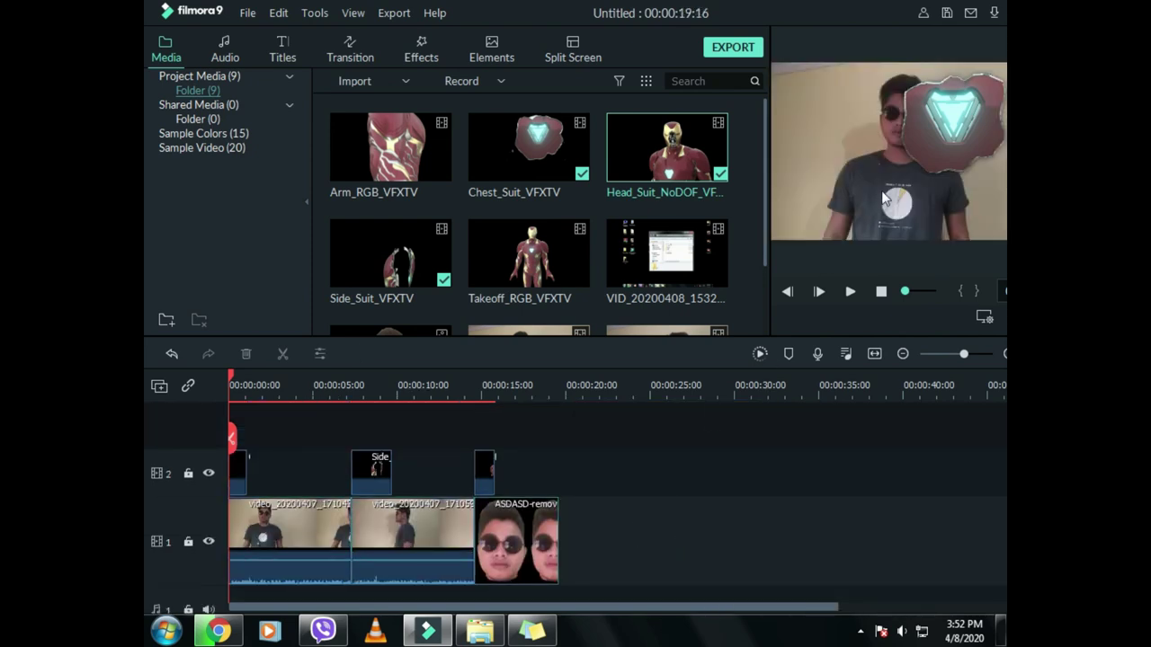
Step: Shrink the Chest_Suit_VFXTV overlay in the preview and centre it on the man's chest
{"action": "left_click_drag", "start_coordinate": [950, 147], "coordinate": [942, 201]}
{"action": "left_click_drag", "start_coordinate": [843, 162], "coordinate": [902, 156]}
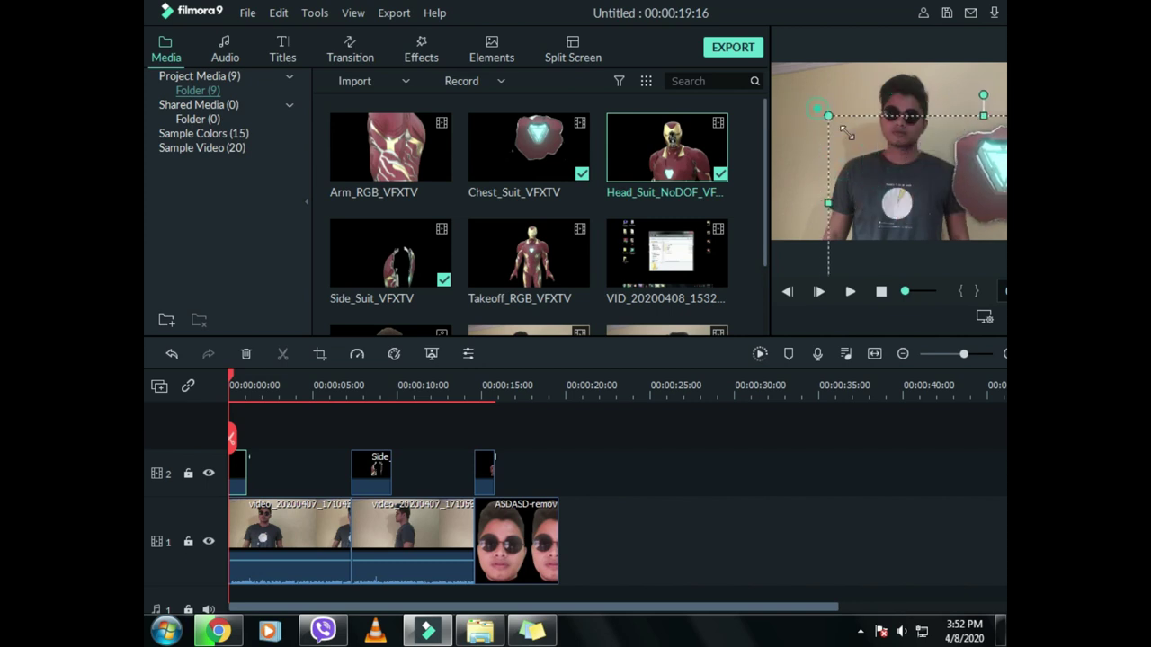
{"action": "left_click_drag", "start_coordinate": [973, 221], "coordinate": [902, 204]}
{"action": "left_click_drag", "start_coordinate": [770, 151], "coordinate": [787, 165]}
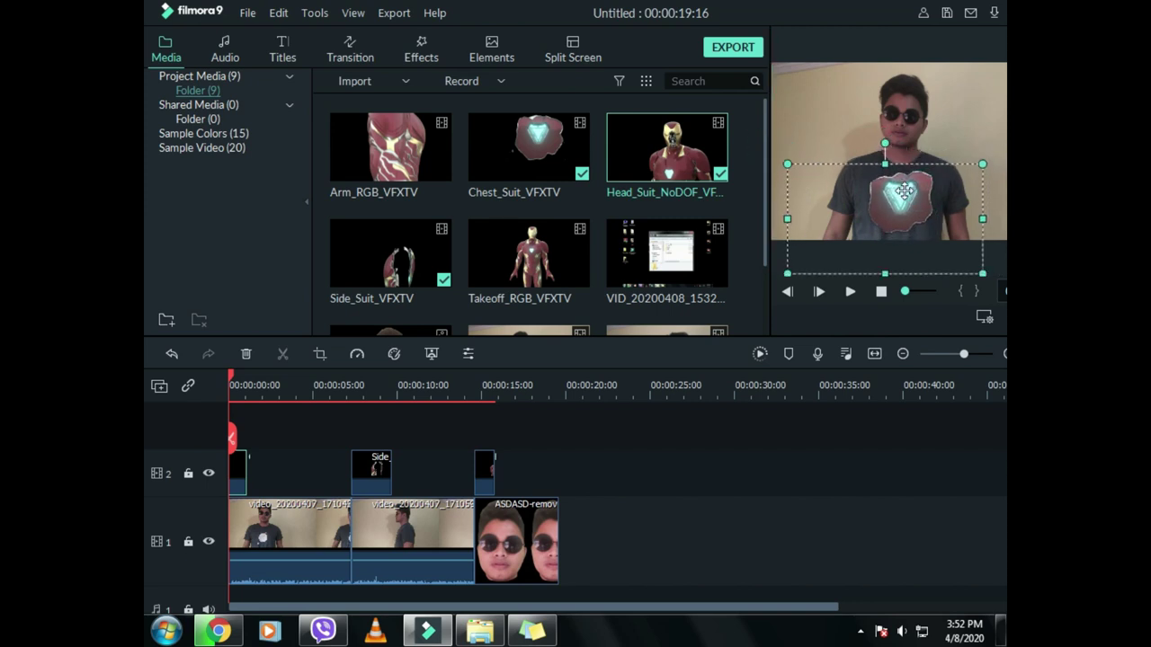
{"action": "left_click", "coordinate": [874, 404]}
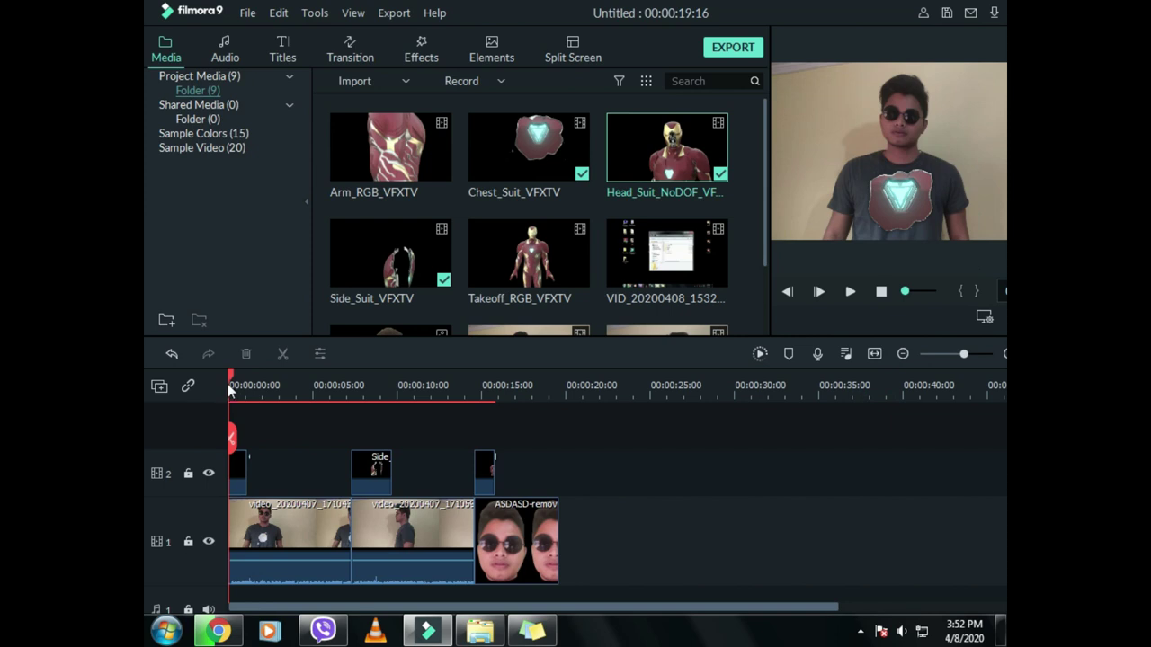
Step: At the start of the second video, reposition and slightly widen the Side_Suit_VFXTV overlay to fit the man's torso
{"action": "left_click_drag", "start_coordinate": [234, 373], "coordinate": [355, 390]}
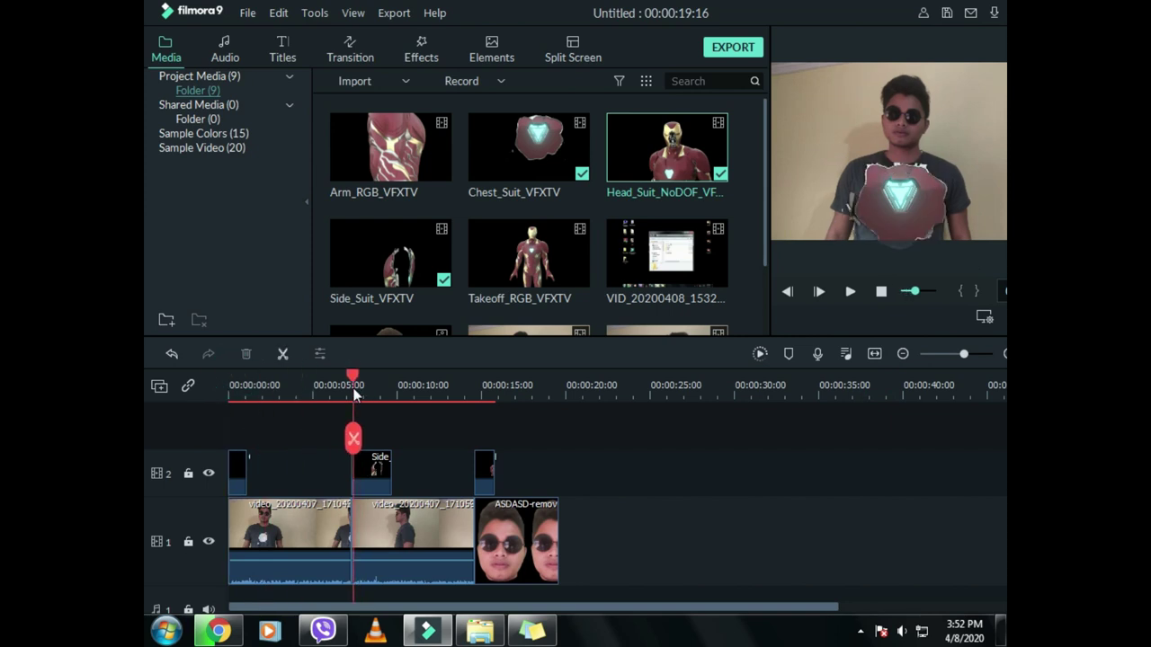
{"action": "left_click_drag", "start_coordinate": [921, 190], "coordinate": [937, 202]}
{"action": "left_click", "coordinate": [937, 502]}
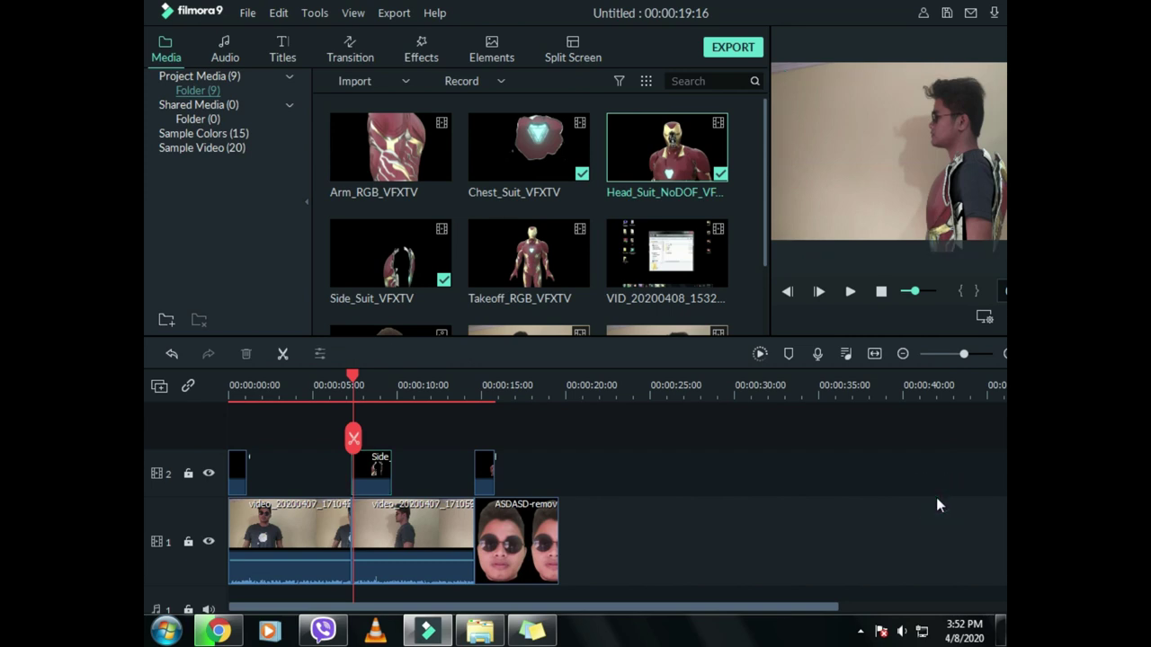
{"action": "left_click", "coordinate": [941, 197]}
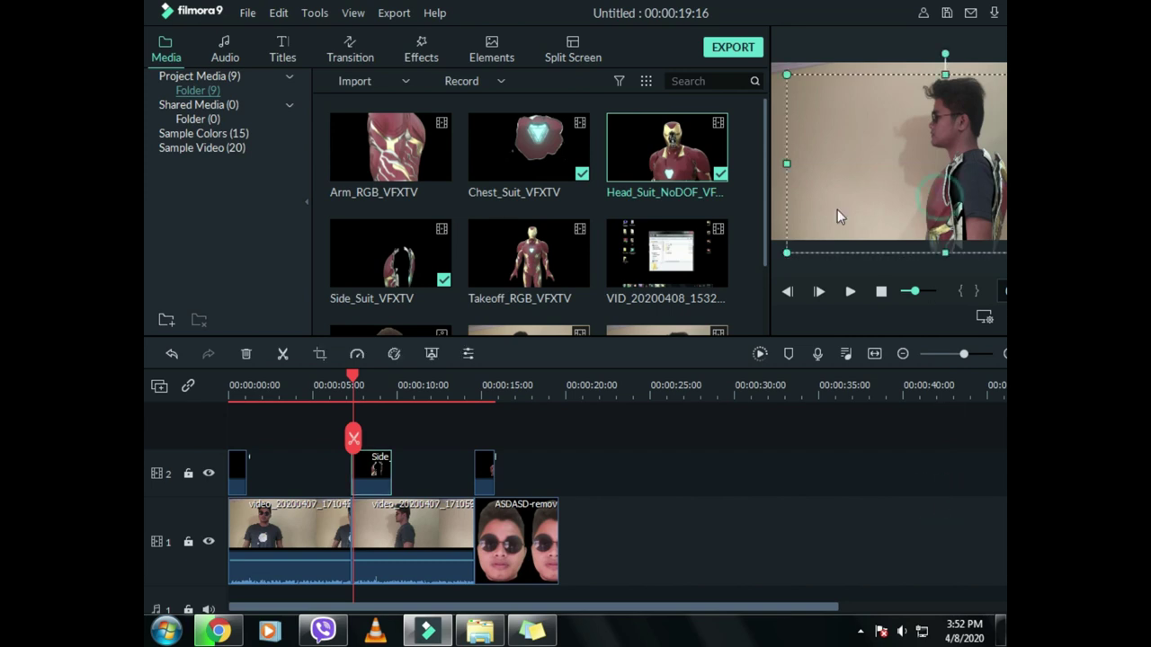
{"action": "mouse_move", "coordinate": [788, 165]}
{"action": "left_mouse_down"}
{"action": "mouse_move", "coordinate": [677, 171]}
{"action": "mouse_move", "coordinate": [777, 177]}
{"action": "left_mouse_up"}
{"action": "left_click", "coordinate": [898, 458]}
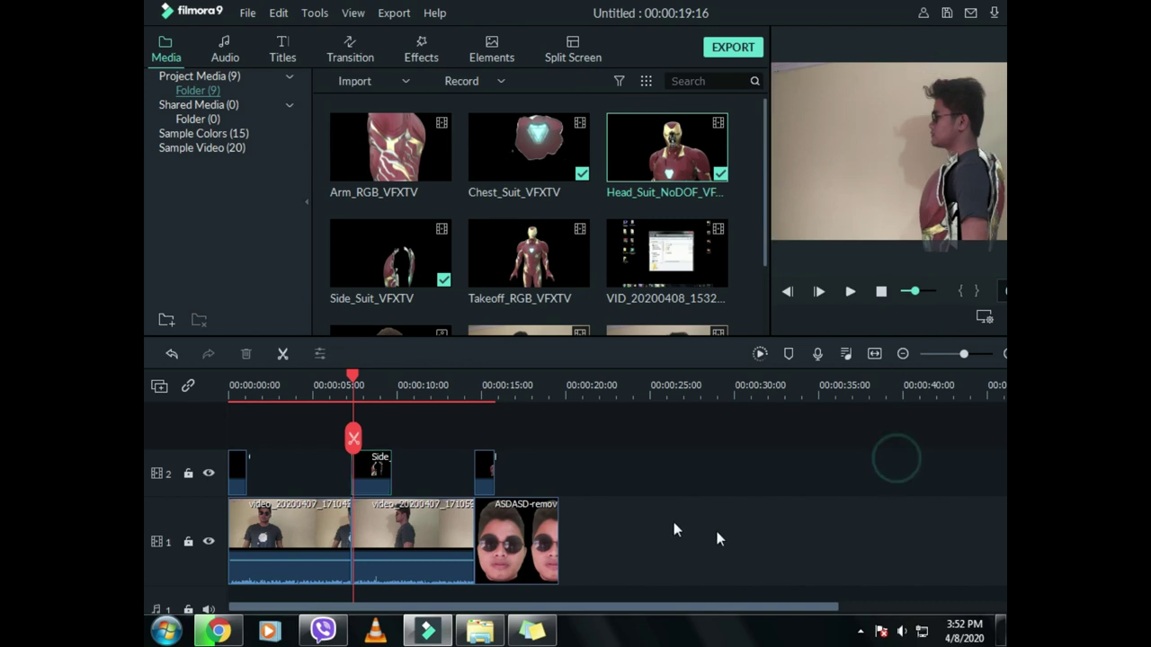
Step: At the start of the face image, shrink the cut-out face and separate it from the Head_Suit_NoDOF overlay in the preview
{"action": "left_click_drag", "start_coordinate": [354, 377], "coordinate": [474, 382]}
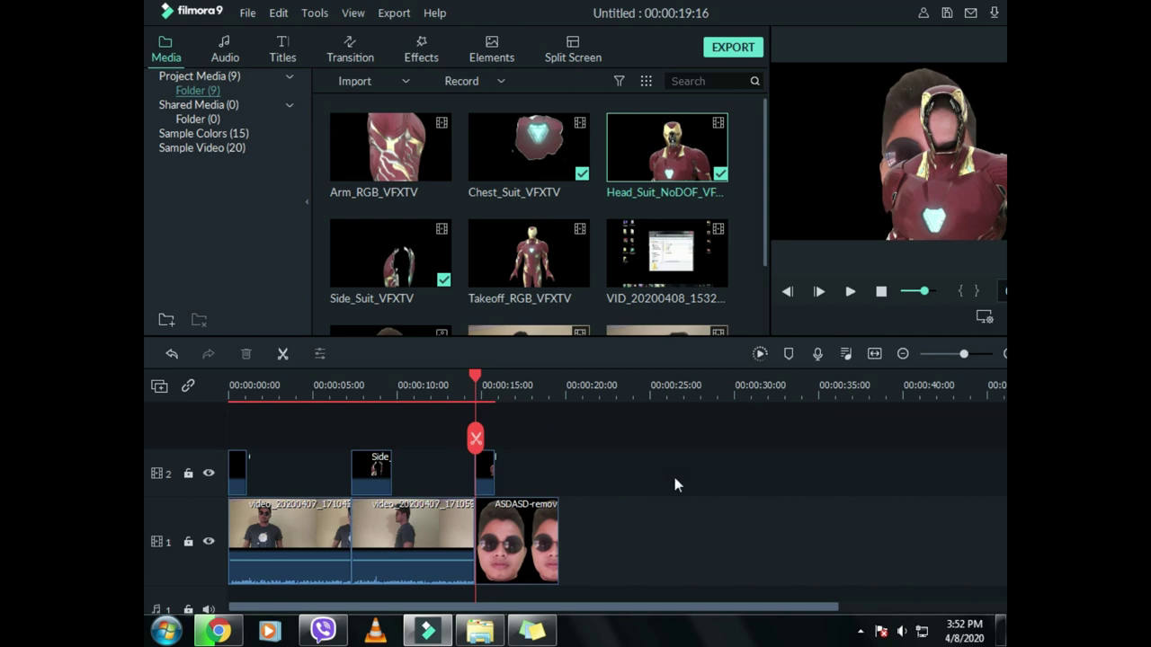
{"action": "left_click", "coordinate": [905, 135]}
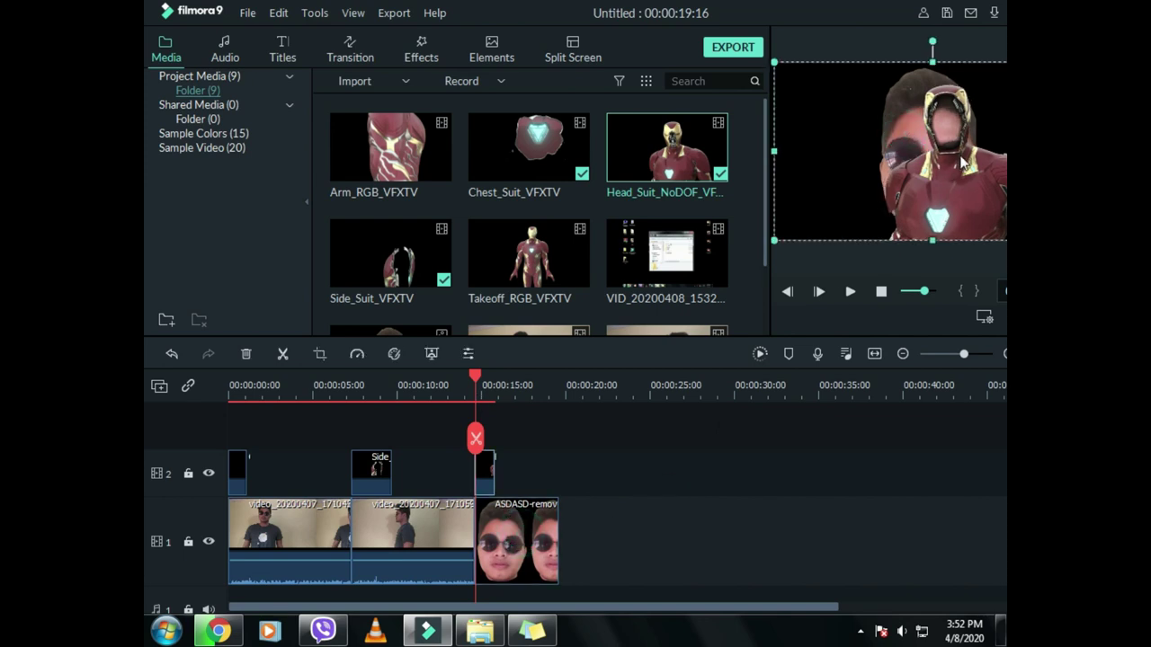
{"action": "left_click_drag", "start_coordinate": [774, 151], "coordinate": [927, 150]}
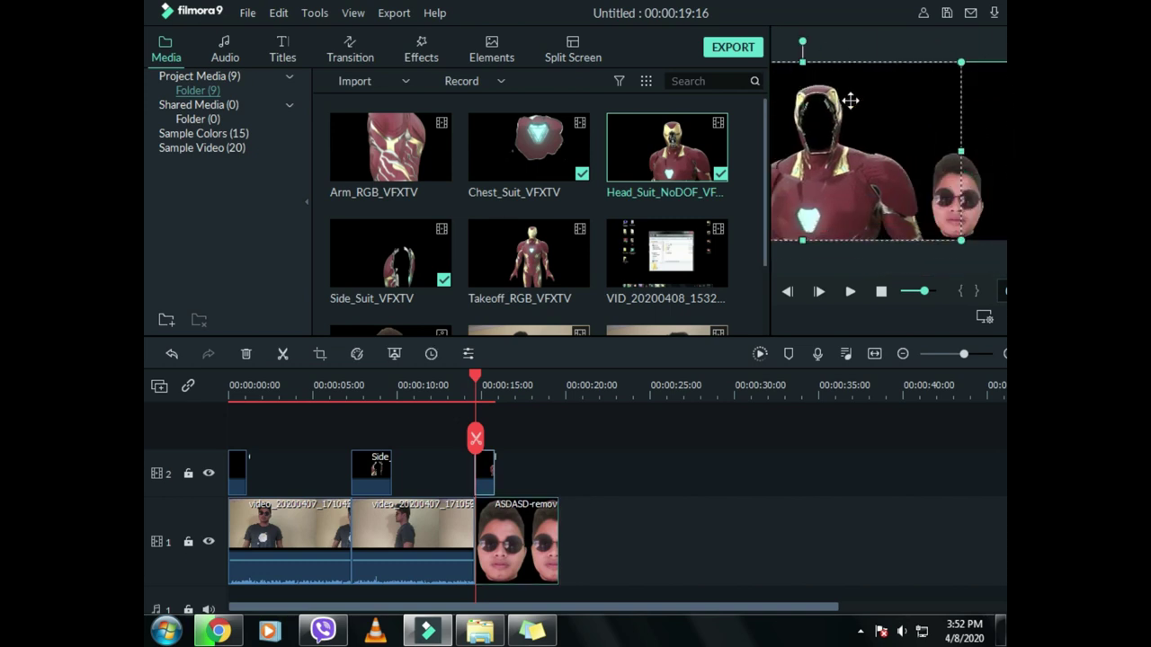
{"action": "left_click", "coordinate": [973, 198]}
{"action": "left_click_drag", "start_coordinate": [979, 209], "coordinate": [893, 64]}
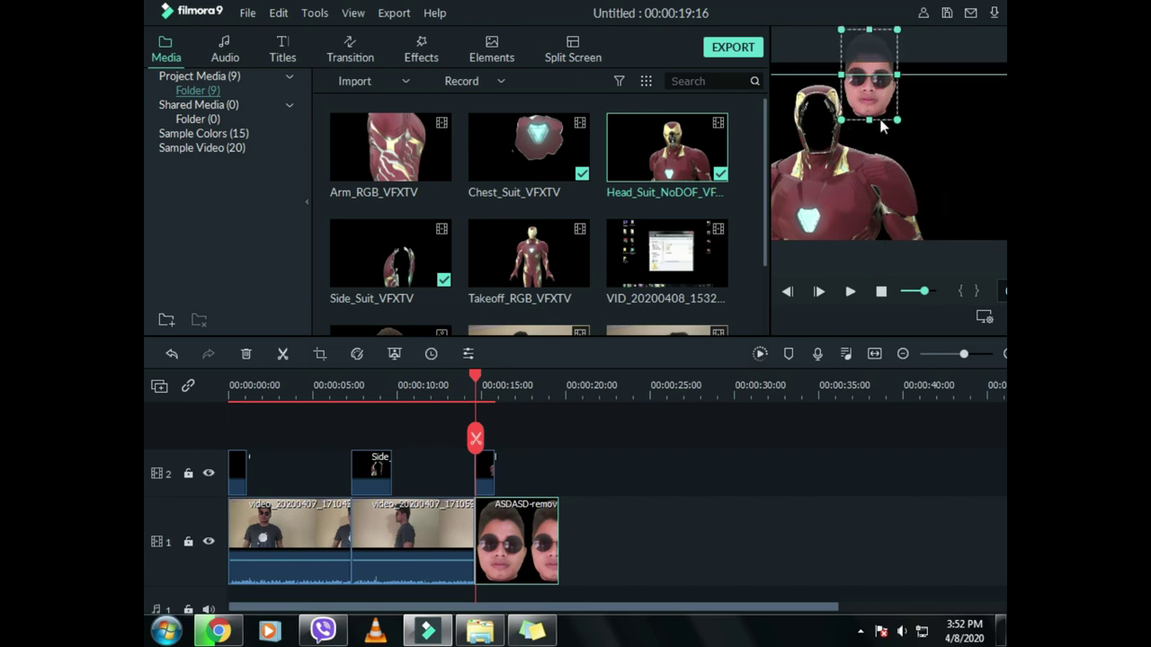
{"action": "left_click_drag", "start_coordinate": [820, 197], "coordinate": [939, 194]}
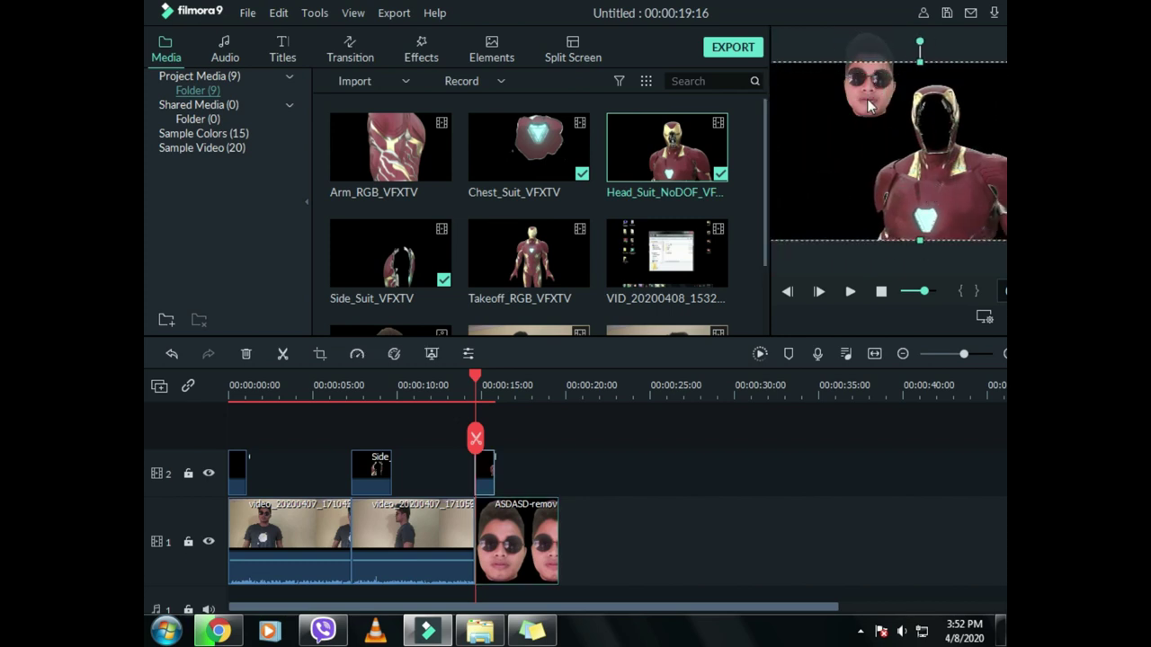
Step: Move the cut-out face into the opening of the Iron Man helmet and scale it down to fit inside
{"action": "left_click", "coordinate": [846, 37]}
{"action": "left_click", "coordinate": [895, 107]}
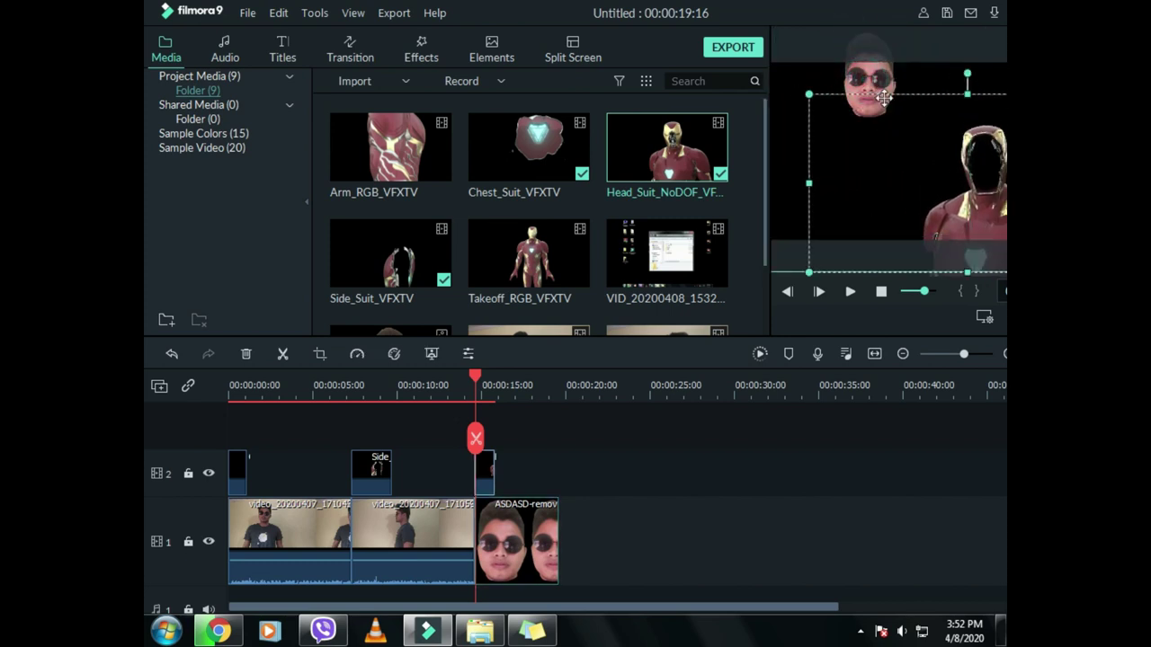
{"action": "left_click_drag", "start_coordinate": [869, 44], "coordinate": [928, 94]}
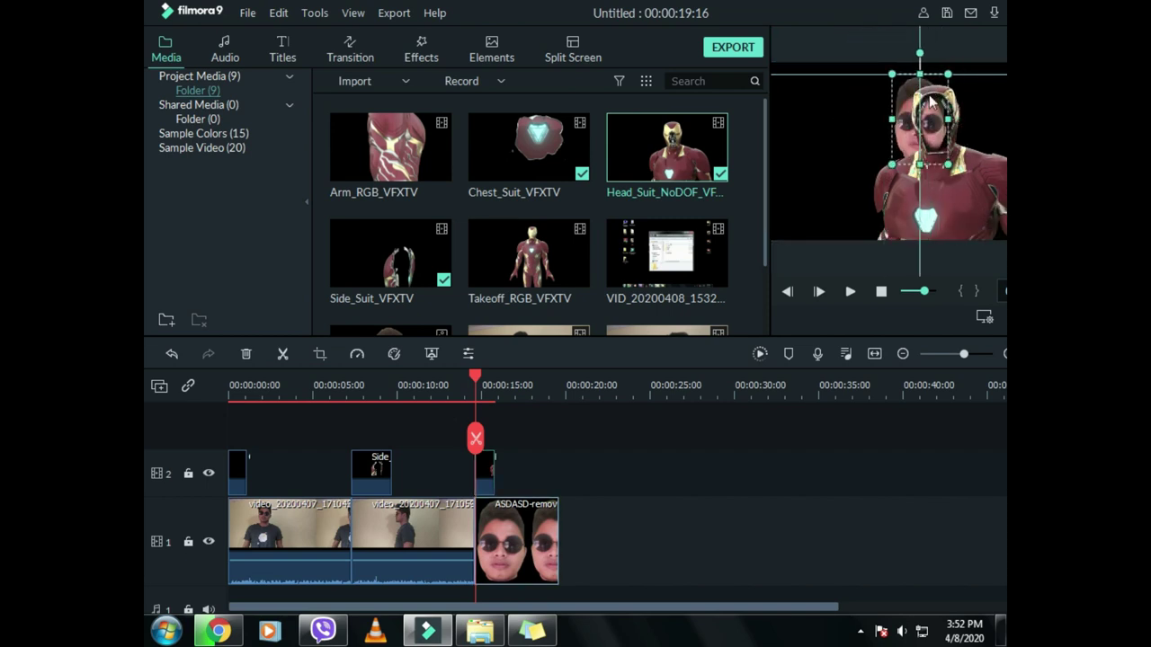
{"action": "left_click_drag", "start_coordinate": [891, 164], "coordinate": [909, 135]}
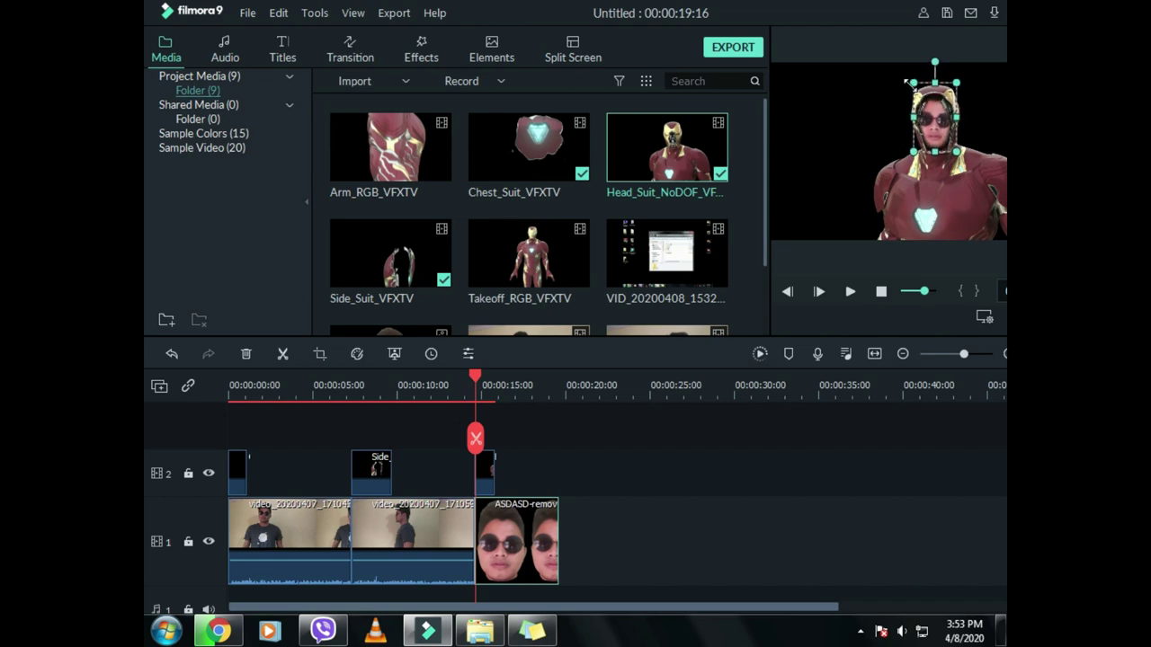
{"action": "left_click", "coordinate": [786, 430]}
{"action": "left_click", "coordinate": [945, 145]}
Step: Set the face image's blending mode to Multiply and apply it
{"action": "left_click", "coordinate": [530, 561]}
{"action": "double_click", "coordinate": [529, 534]}
{"action": "left_click", "coordinate": [440, 140]}
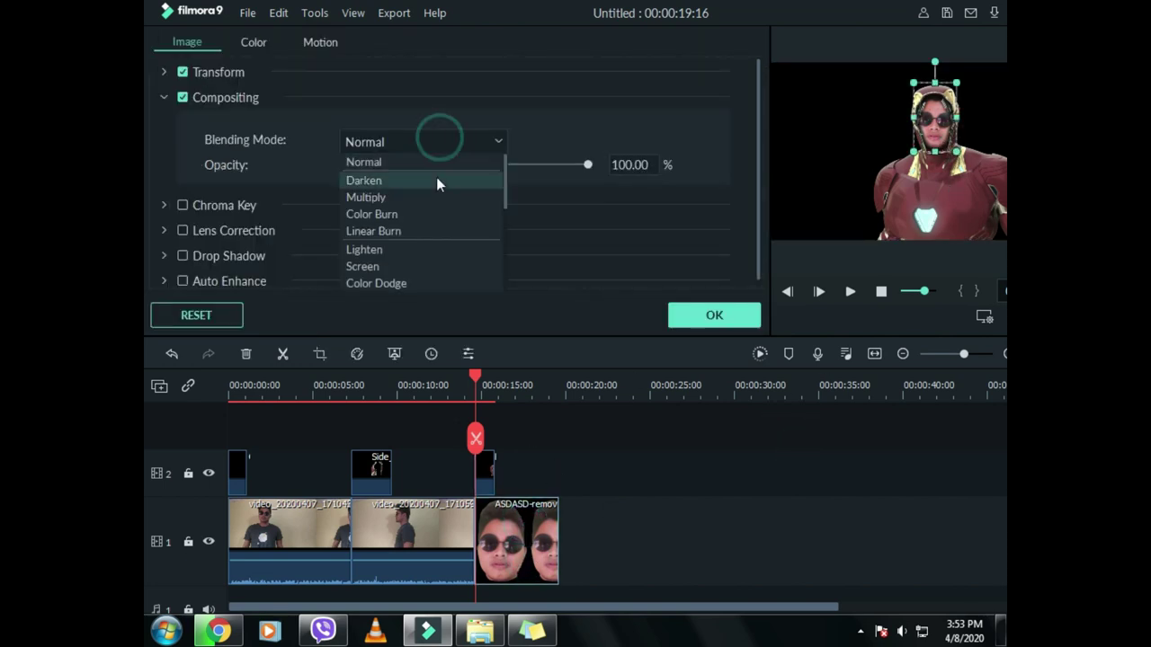
{"action": "left_click", "coordinate": [432, 196]}
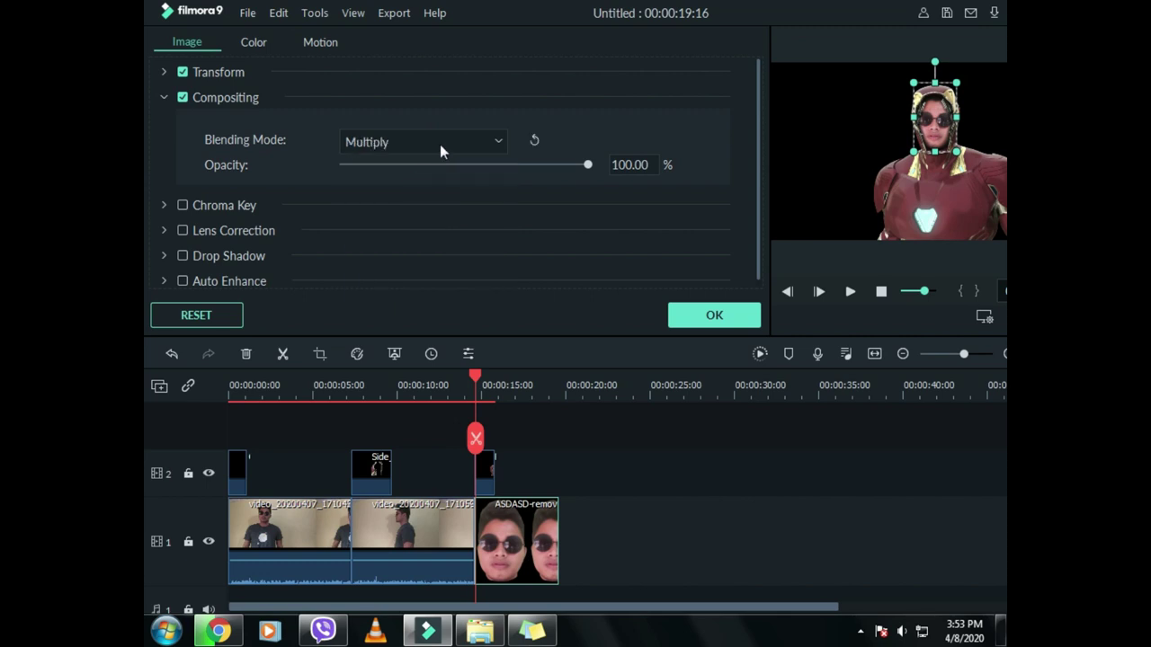
{"action": "left_click", "coordinate": [753, 313]}
{"action": "left_click", "coordinate": [781, 545]}
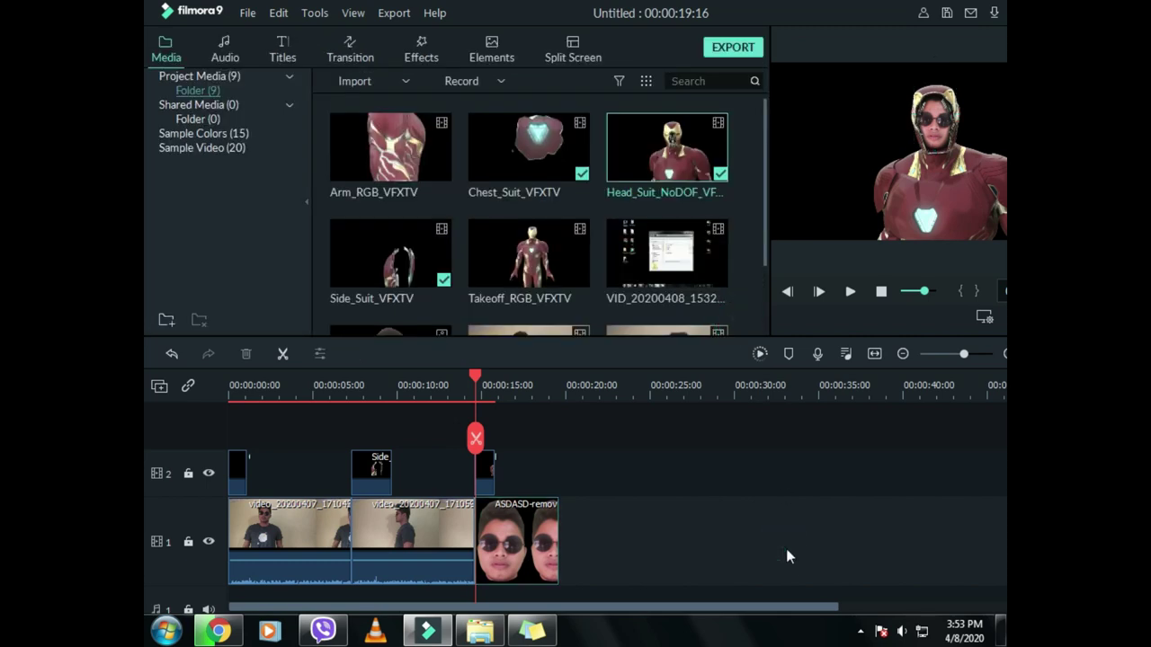
Step: Play to the frame where the helmet's mask is closed and trim the face image's end to that point
{"action": "key", "text": "space"}
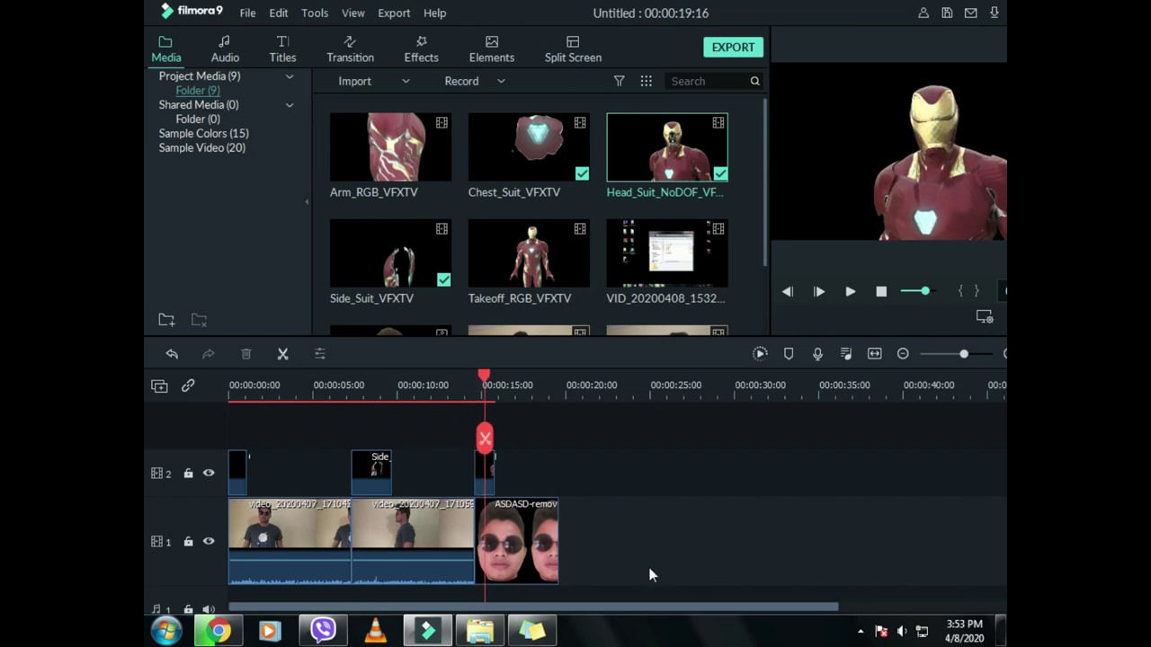
{"action": "left_click", "coordinate": [552, 533]}
{"action": "left_click_drag", "start_coordinate": [559, 534], "coordinate": [496, 536]}
{"action": "left_click", "coordinate": [546, 526]}
Step: Trim the second video on track 1 down to a very short piece at the start of the Side_Suit_VFXTV clip
{"action": "left_click_drag", "start_coordinate": [486, 377], "coordinate": [357, 400]}
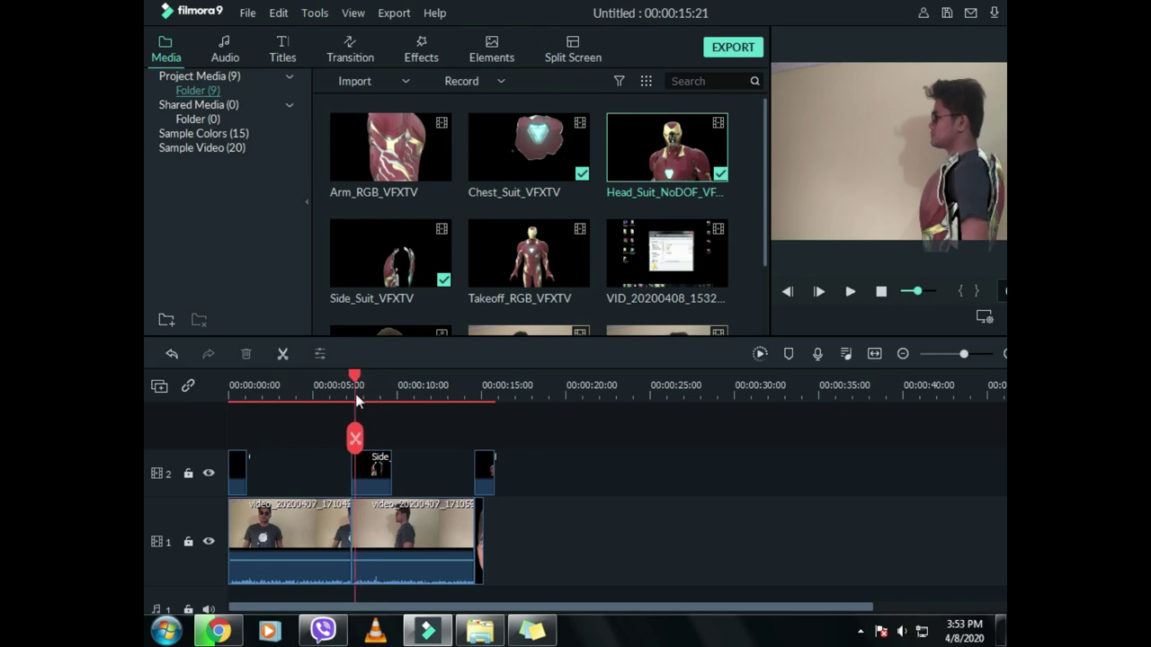
{"action": "left_click", "coordinate": [381, 536]}
{"action": "left_click_drag", "start_coordinate": [473, 536], "coordinate": [356, 528]}
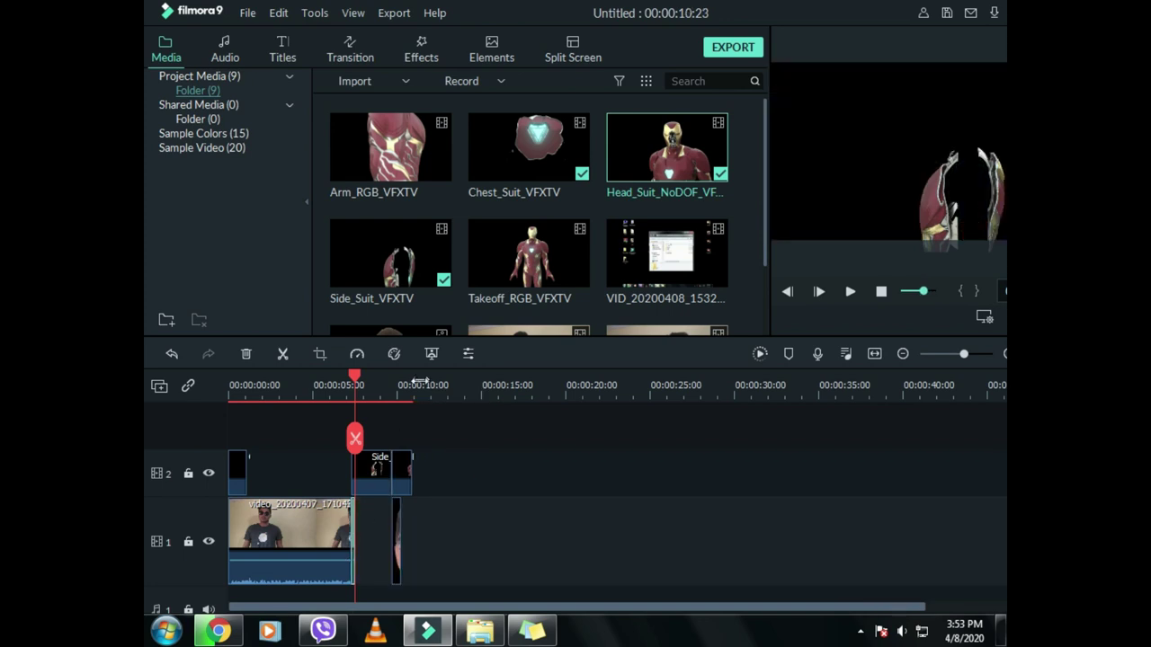
{"action": "left_click_drag", "start_coordinate": [419, 384], "coordinate": [524, 387]}
{"action": "double_click", "coordinate": [351, 529]}
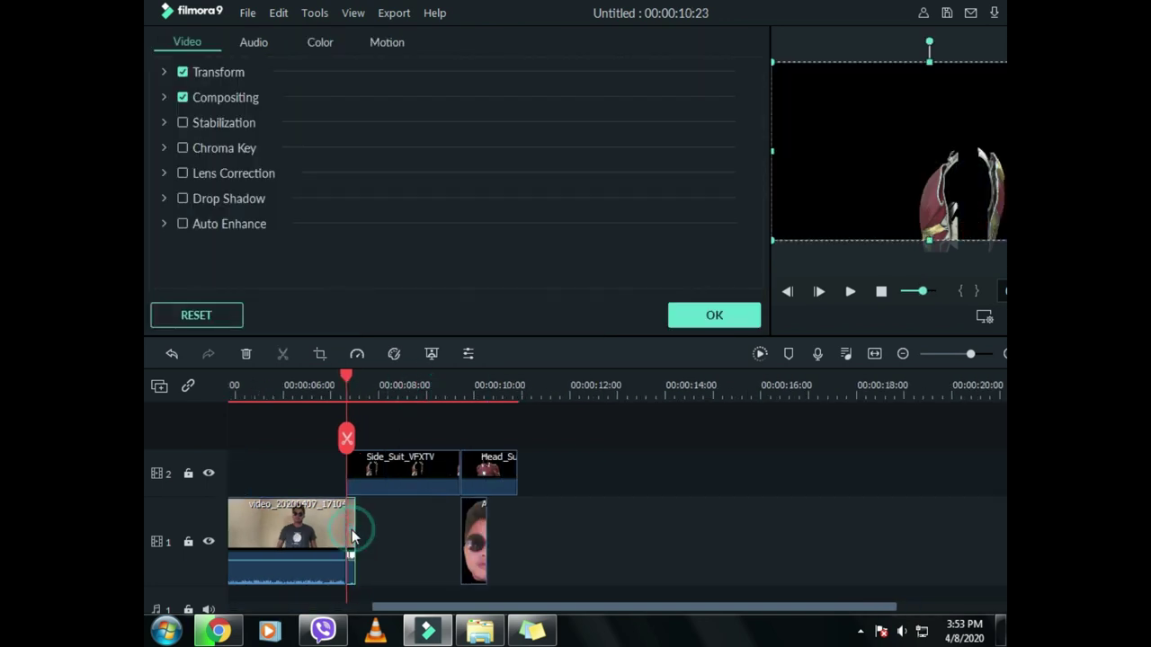
Step: Try adding a freeze frame to the shortened second video, and undo it
{"action": "right_click", "coordinate": [351, 529]}
{"action": "left_click", "coordinate": [461, 315]}
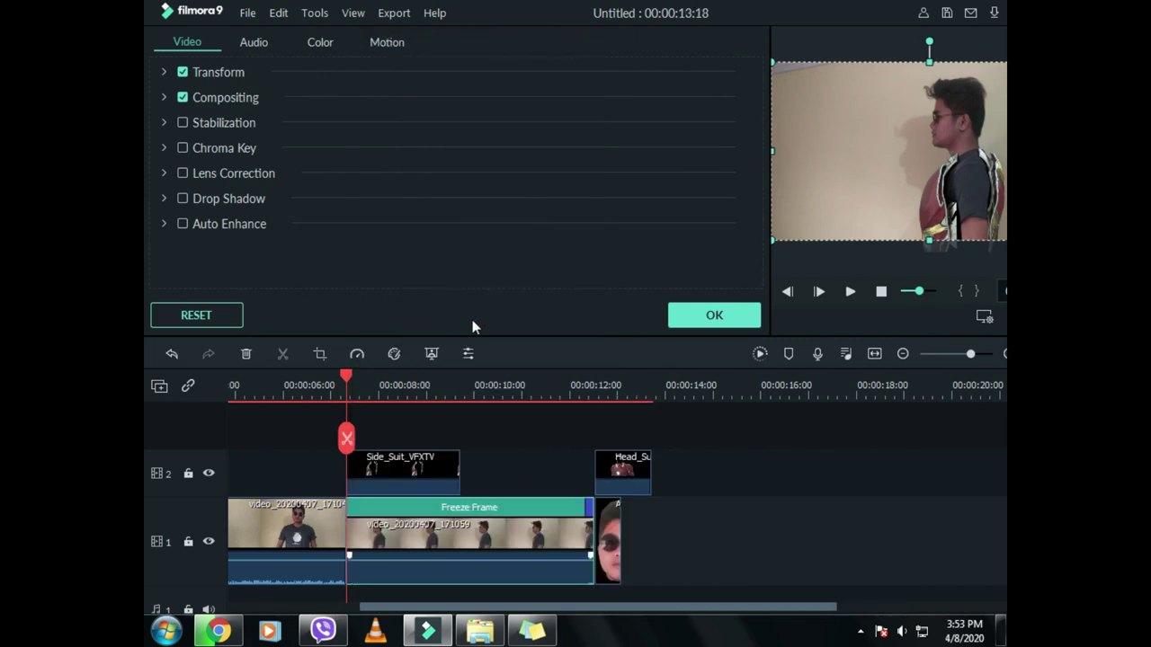
{"action": "key", "text": "ctrl+z"}
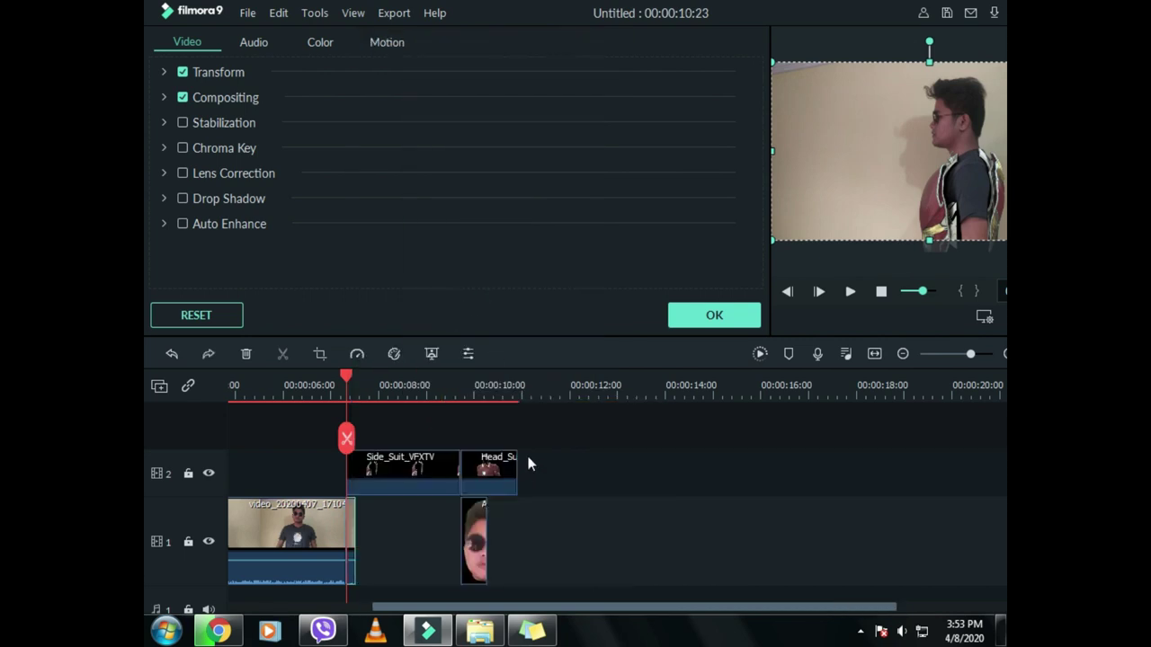
Step: Set the shortened second video's speed to 0.3
{"action": "right_click", "coordinate": [350, 519]}
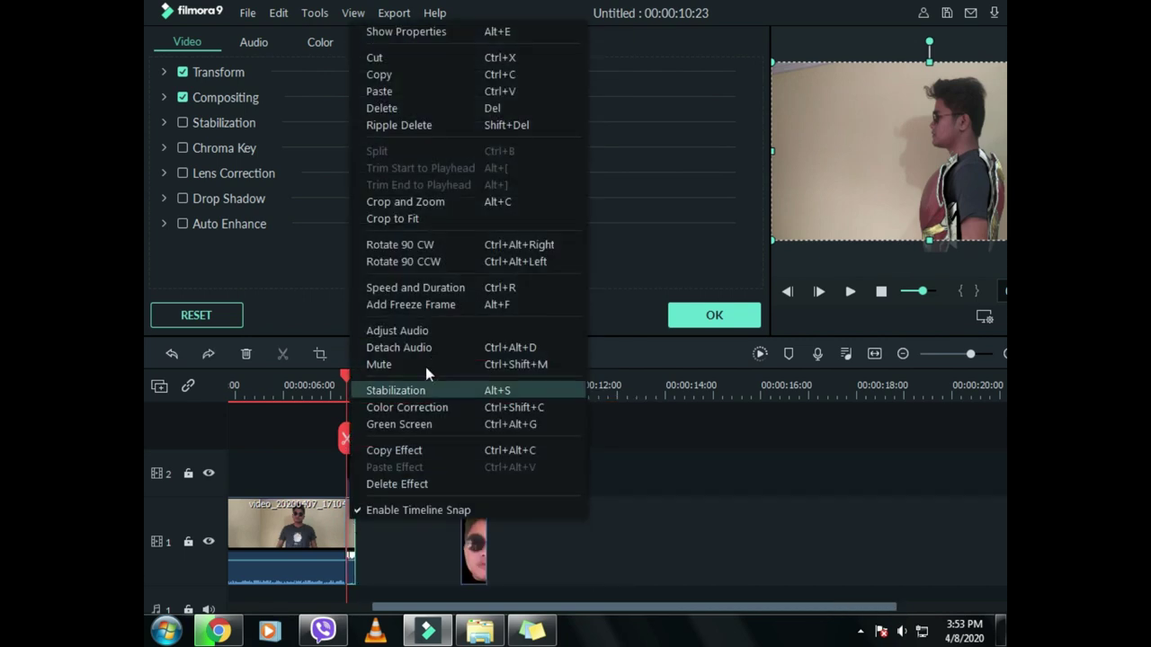
{"action": "left_click", "coordinate": [425, 288]}
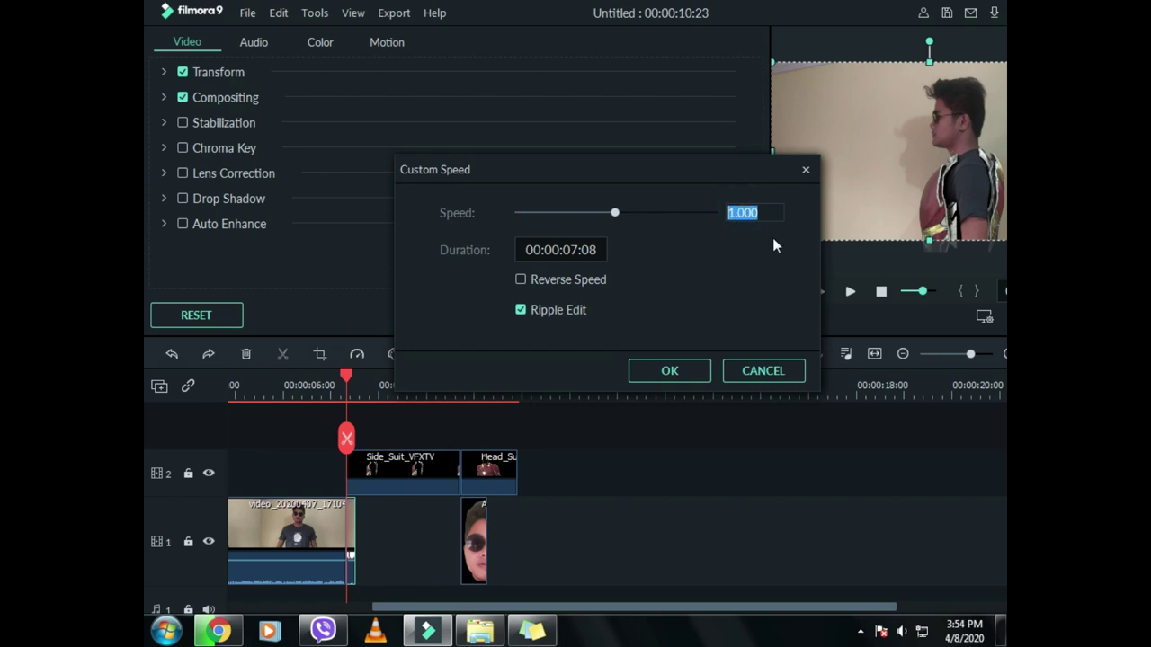
{"action": "type", "text": ".3"}
{"action": "left_click", "coordinate": [706, 372]}
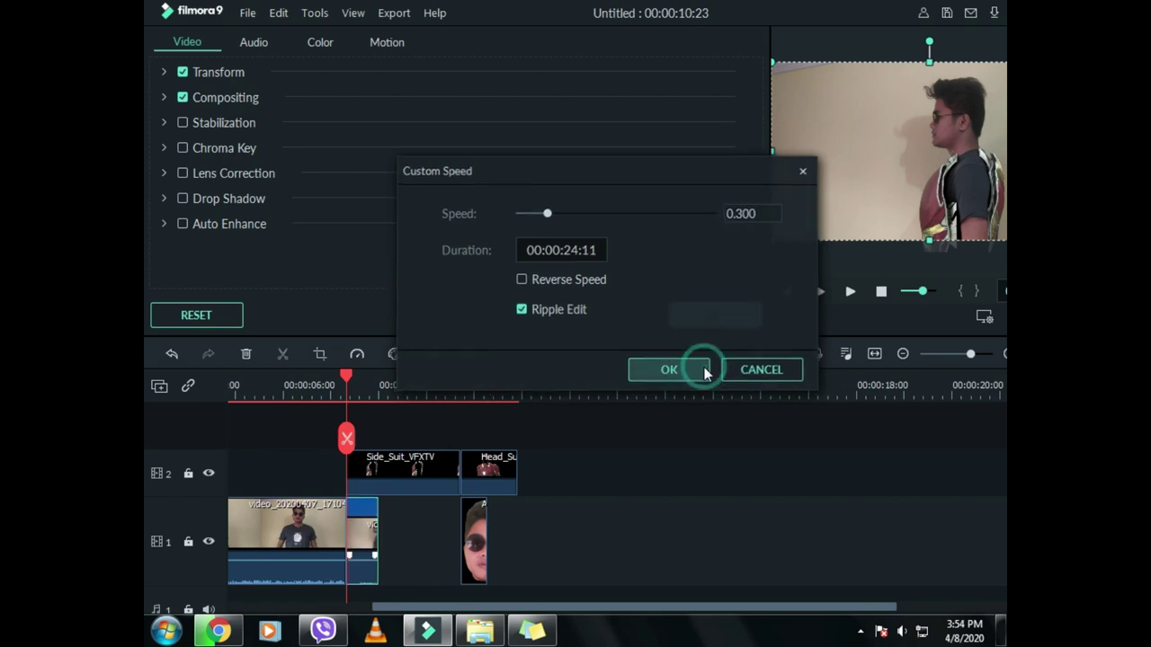
Step: Slow the shortened second video down further to a speed of 0.01
{"action": "right_click", "coordinate": [366, 535]}
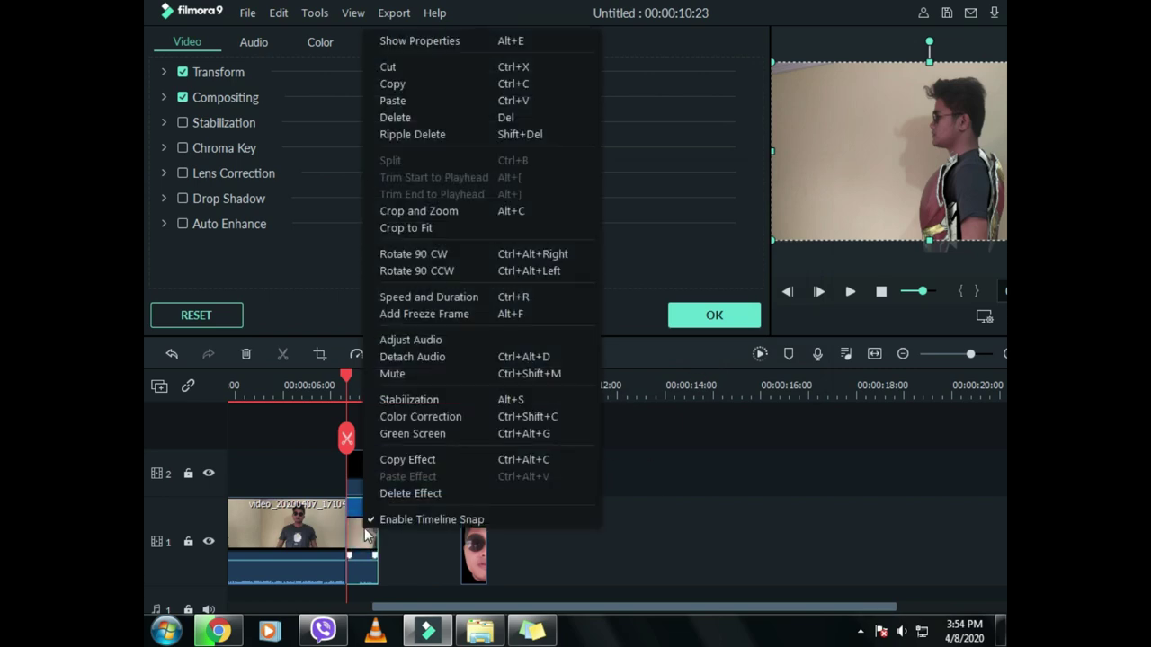
{"action": "left_click", "coordinate": [464, 297]}
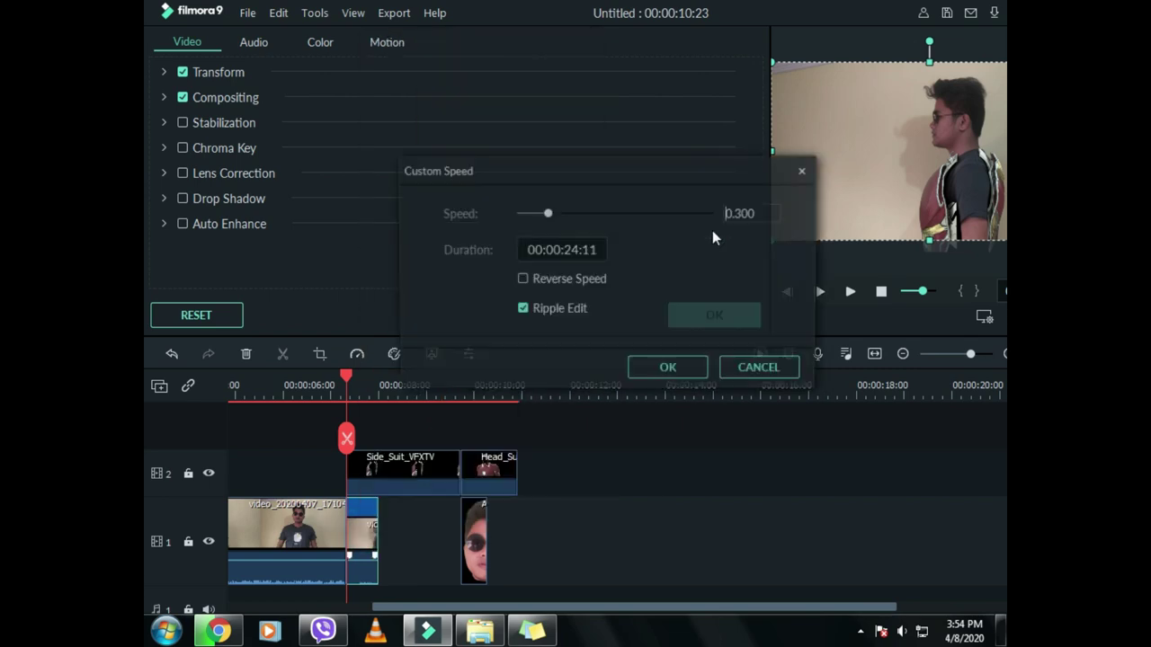
{"action": "double_click", "coordinate": [742, 212]}
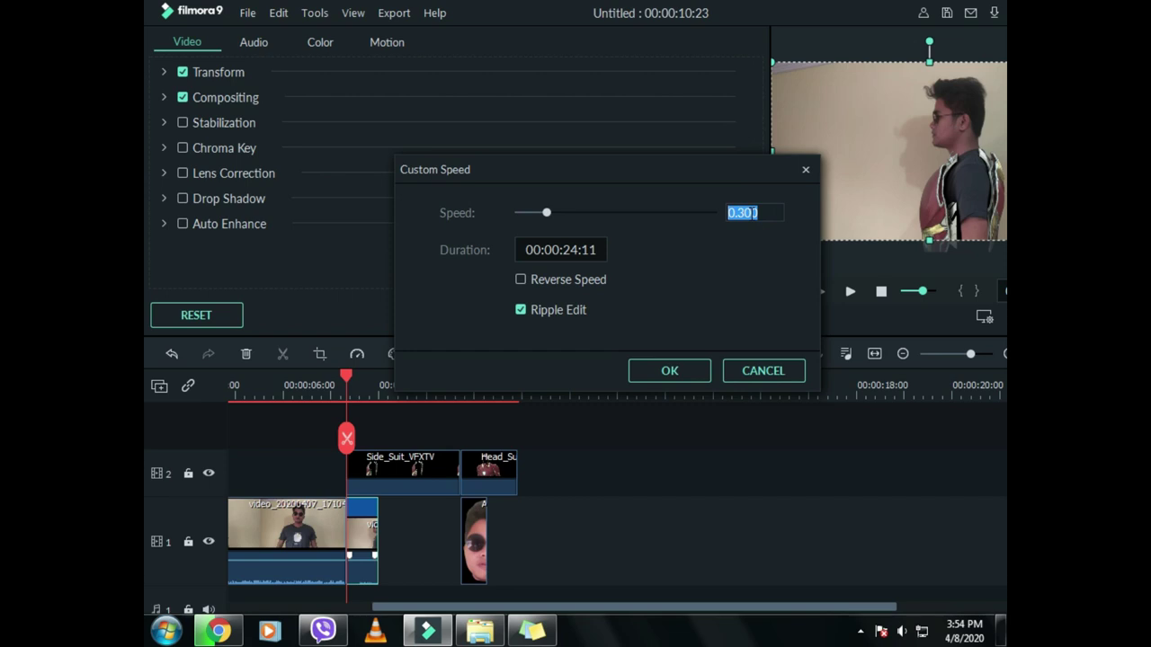
{"action": "type", "text": ".01"}
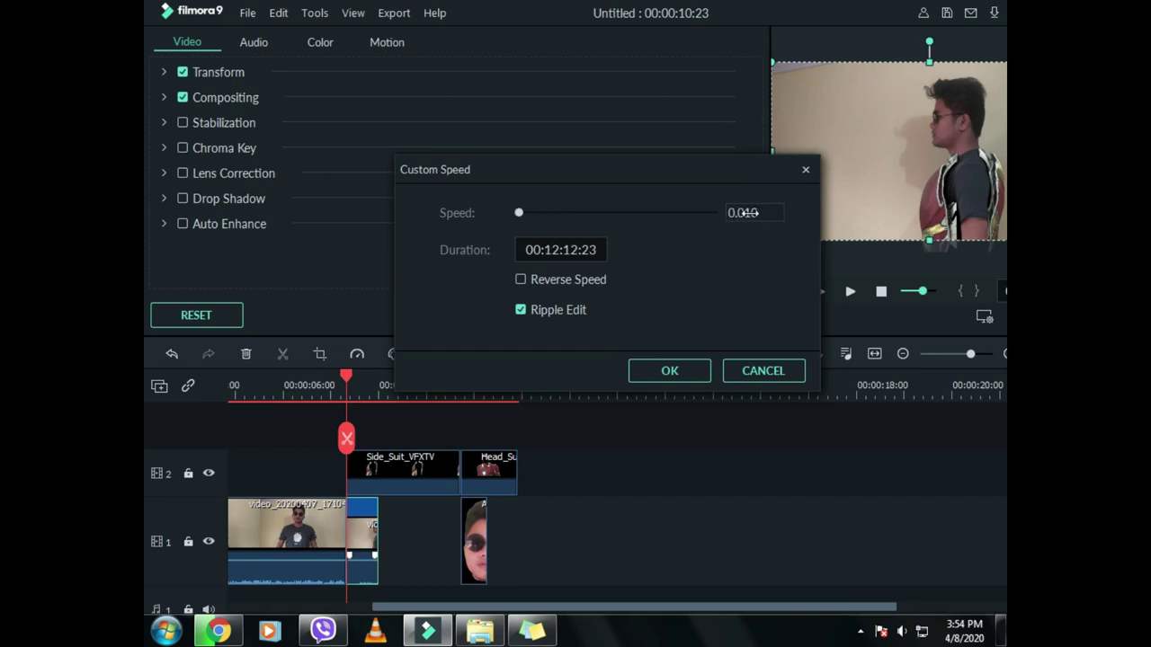
{"action": "left_click", "coordinate": [657, 372]}
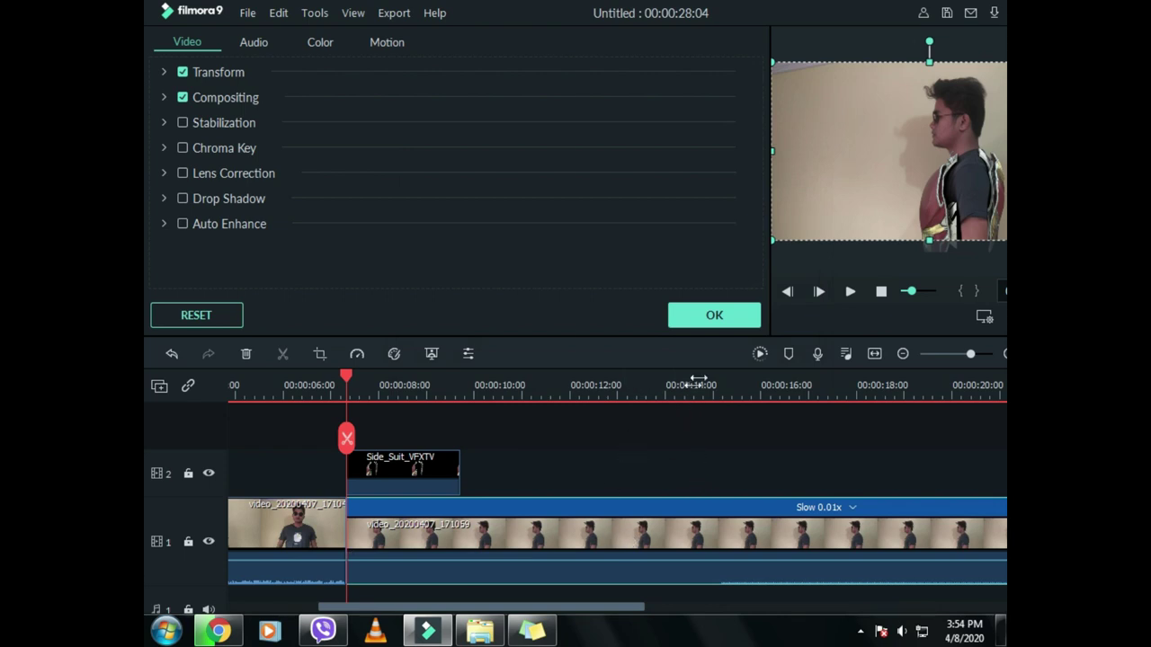
Step: Set the second video's speed to 0.1 and close its properties
{"action": "right_click", "coordinate": [540, 535]}
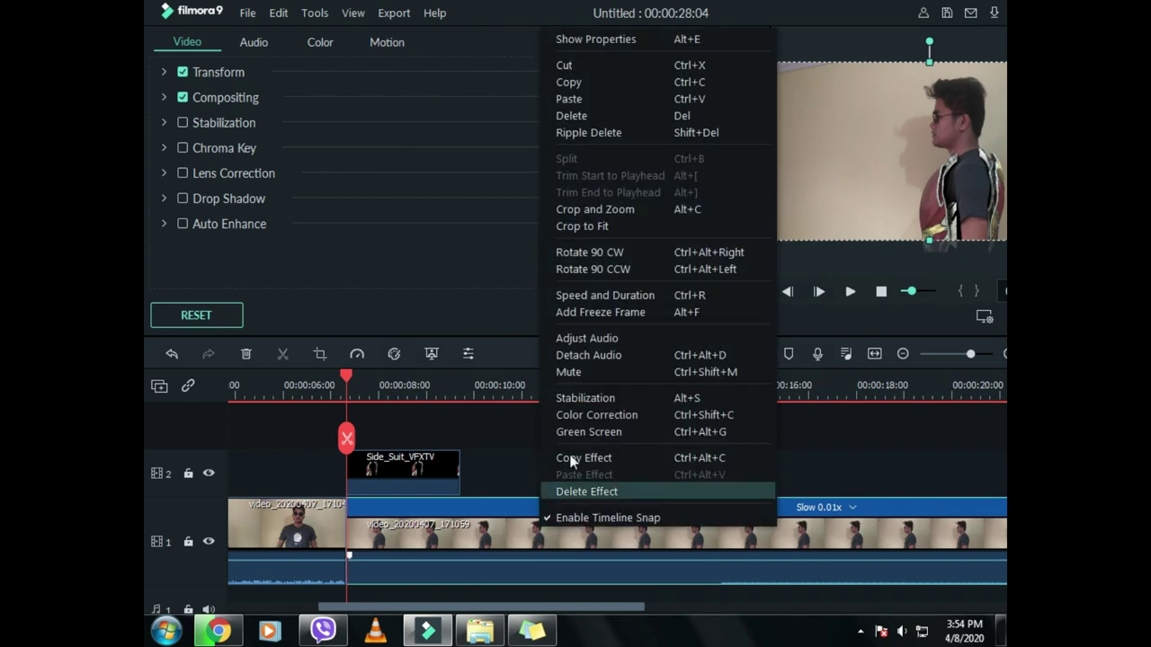
{"action": "left_click", "coordinate": [593, 292]}
{"action": "double_click", "coordinate": [761, 213]}
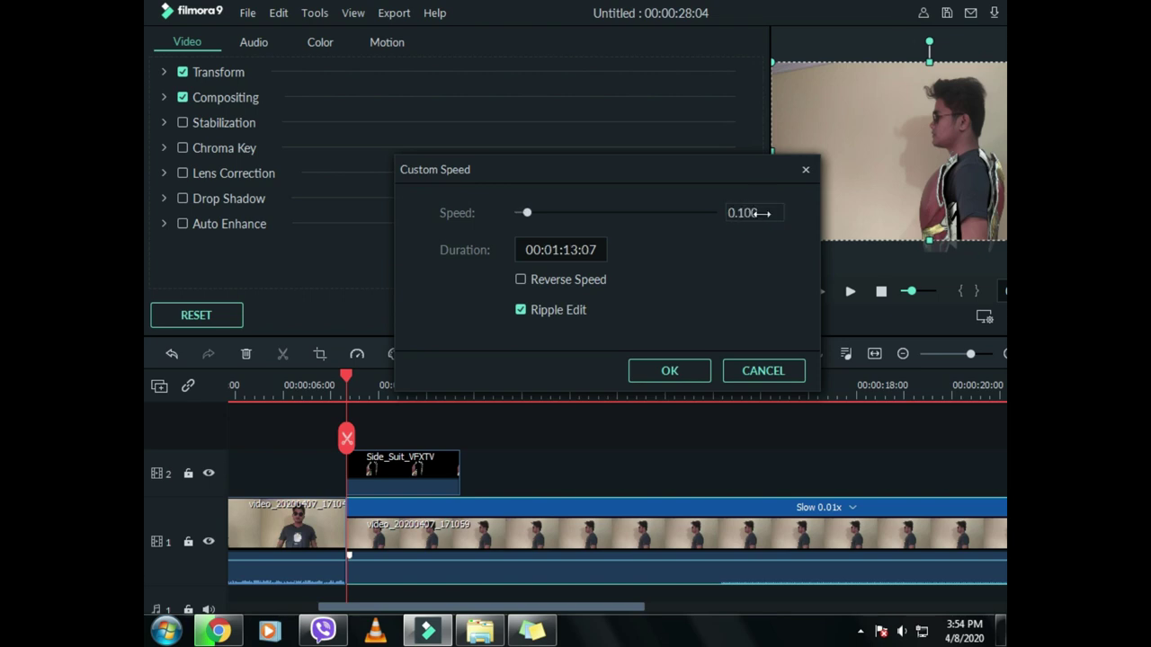
{"action": "left_click", "coordinate": [668, 368]}
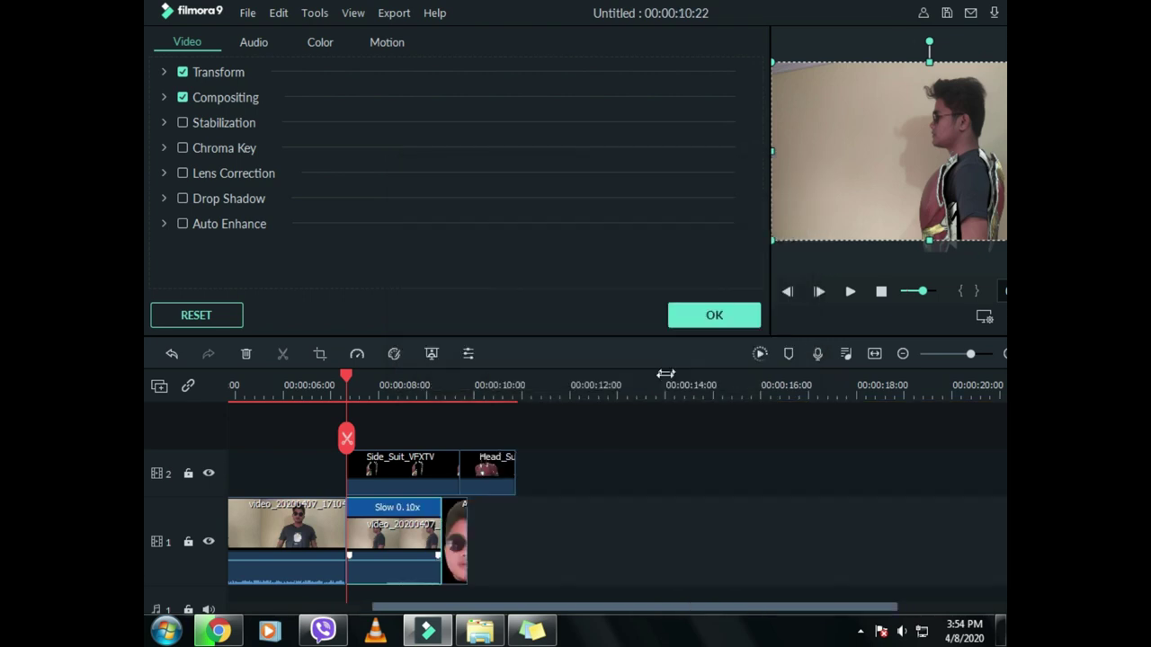
{"action": "left_click", "coordinate": [713, 323]}
Step: Extend the slowed video to the end of Side_Suit_VFXTV, align the face image with the Head_Suit clip, and preview the section
{"action": "left_click_drag", "start_coordinate": [439, 535], "coordinate": [520, 533]}
{"action": "left_click_drag", "start_coordinate": [517, 482], "coordinate": [493, 474]}
{"action": "left_click_drag", "start_coordinate": [528, 542], "coordinate": [474, 539]}
{"action": "left_click", "coordinate": [854, 297]}
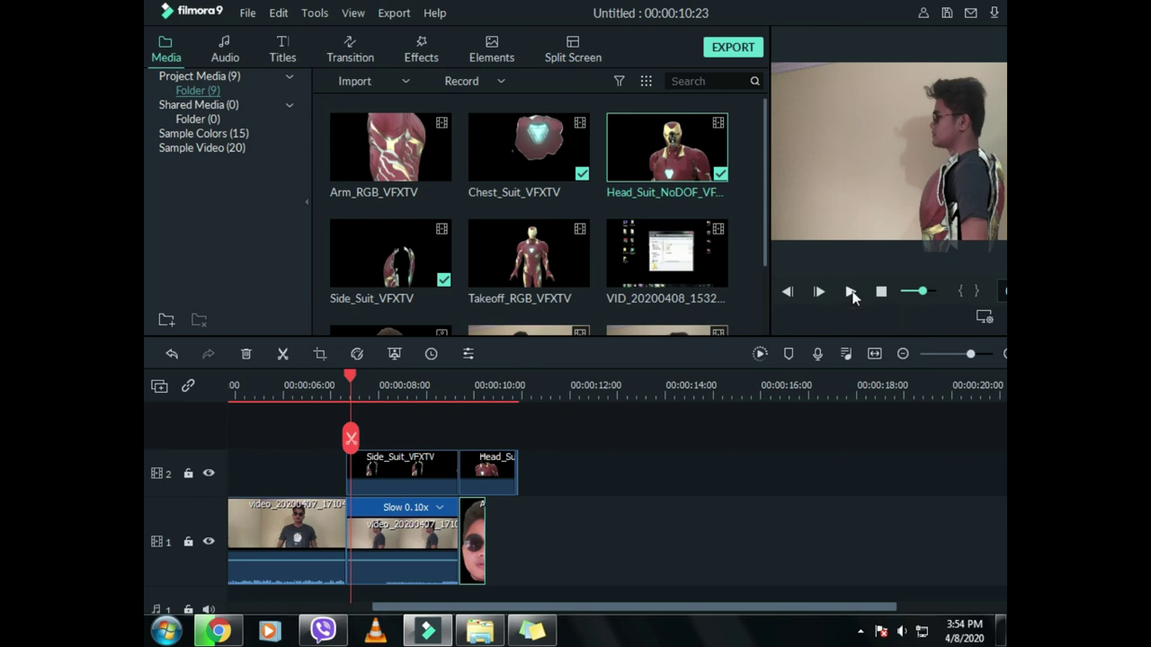
{"action": "left_click", "coordinate": [851, 295]}
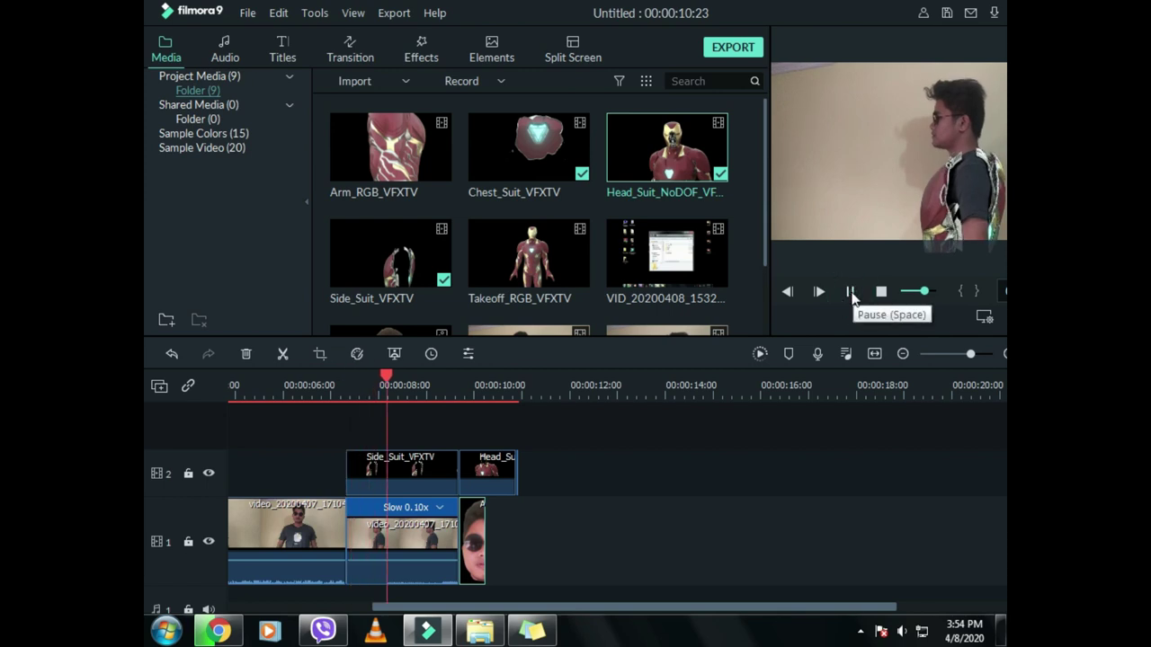
{"action": "left_click", "coordinate": [852, 294]}
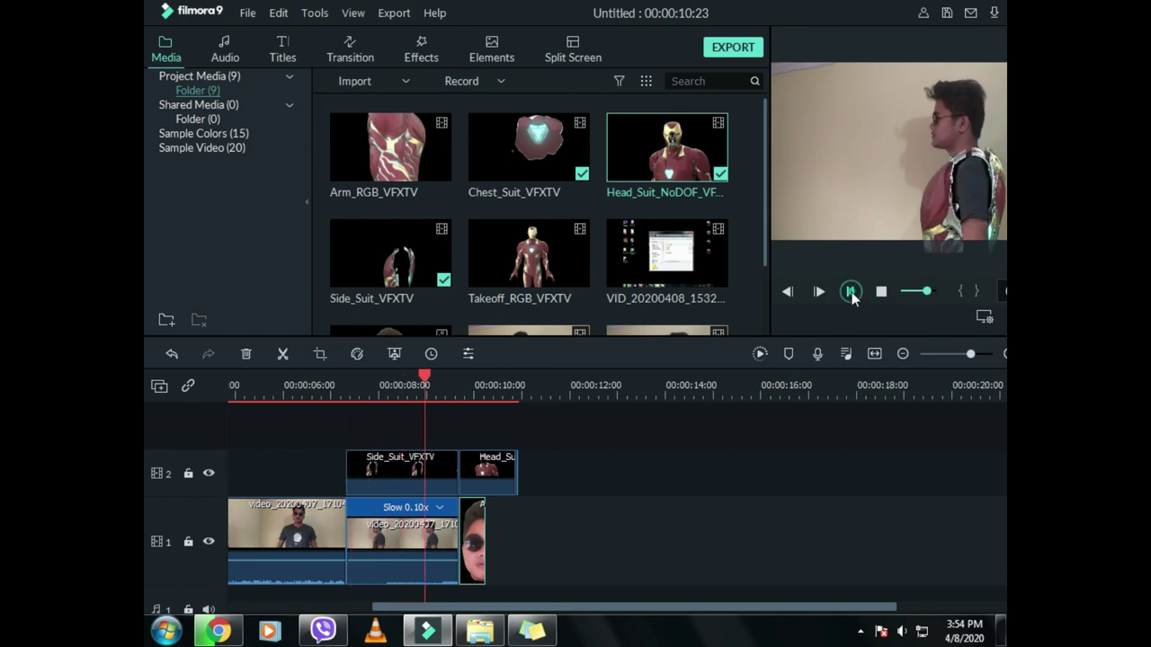
{"action": "left_click_drag", "start_coordinate": [429, 383], "coordinate": [503, 438]}
Step: Split the first video on track 1 shortly after its start, within the Chest_Suit_VFXTV overlay
{"action": "left_click_drag", "start_coordinate": [501, 379], "coordinate": [144, 369]}
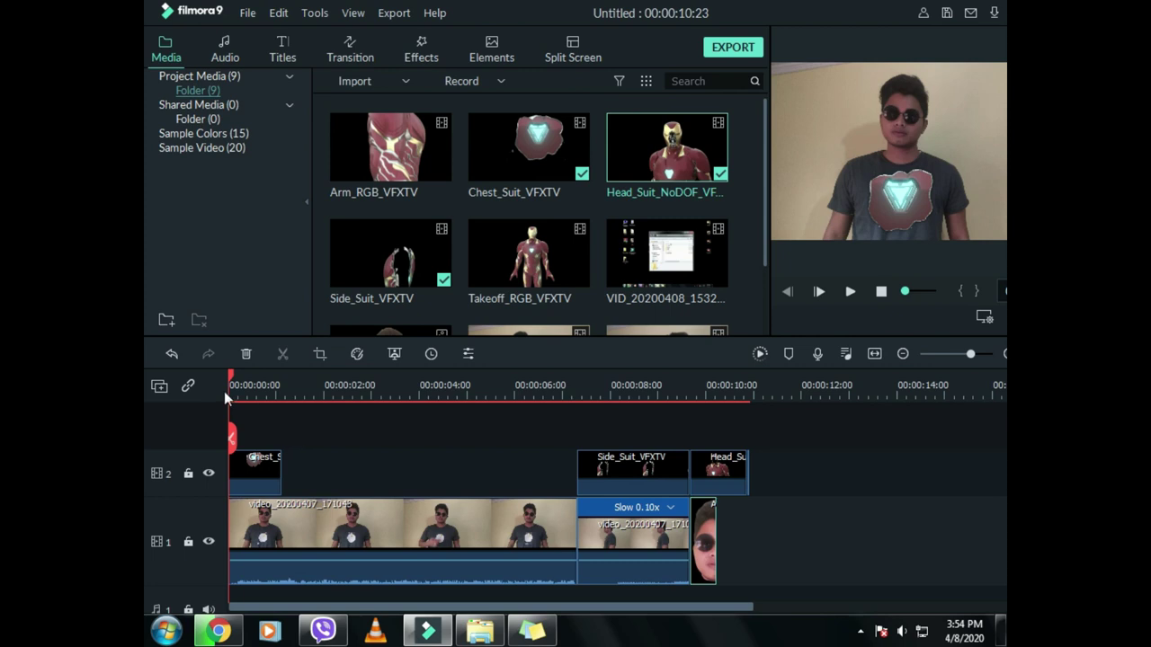
{"action": "mouse_move", "coordinate": [231, 378]}
{"action": "left_mouse_down"}
{"action": "mouse_move", "coordinate": [289, 390]}
{"action": "mouse_move", "coordinate": [249, 387]}
{"action": "left_mouse_up"}
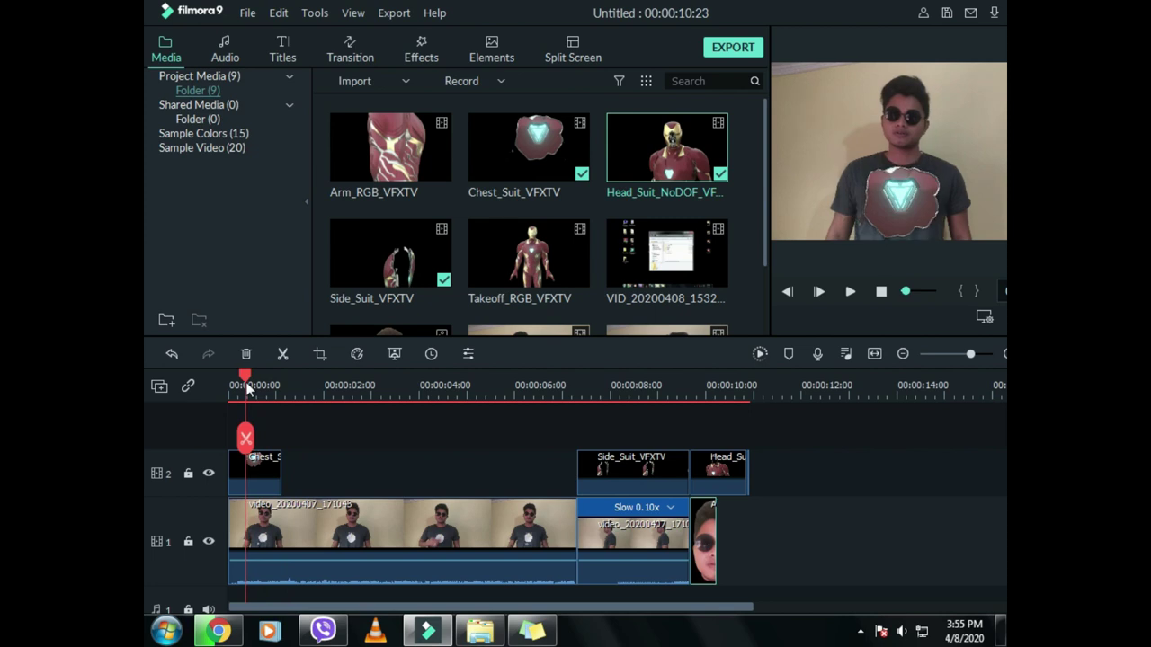
{"action": "right_click", "coordinate": [290, 532]}
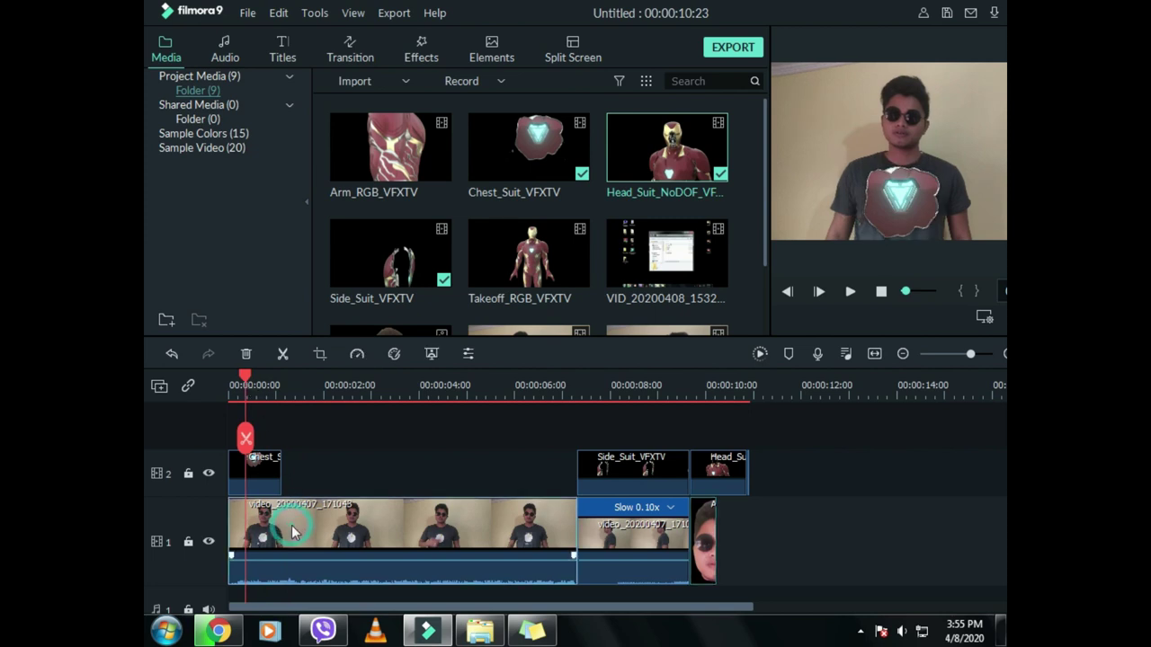
{"action": "left_click", "coordinate": [332, 160]}
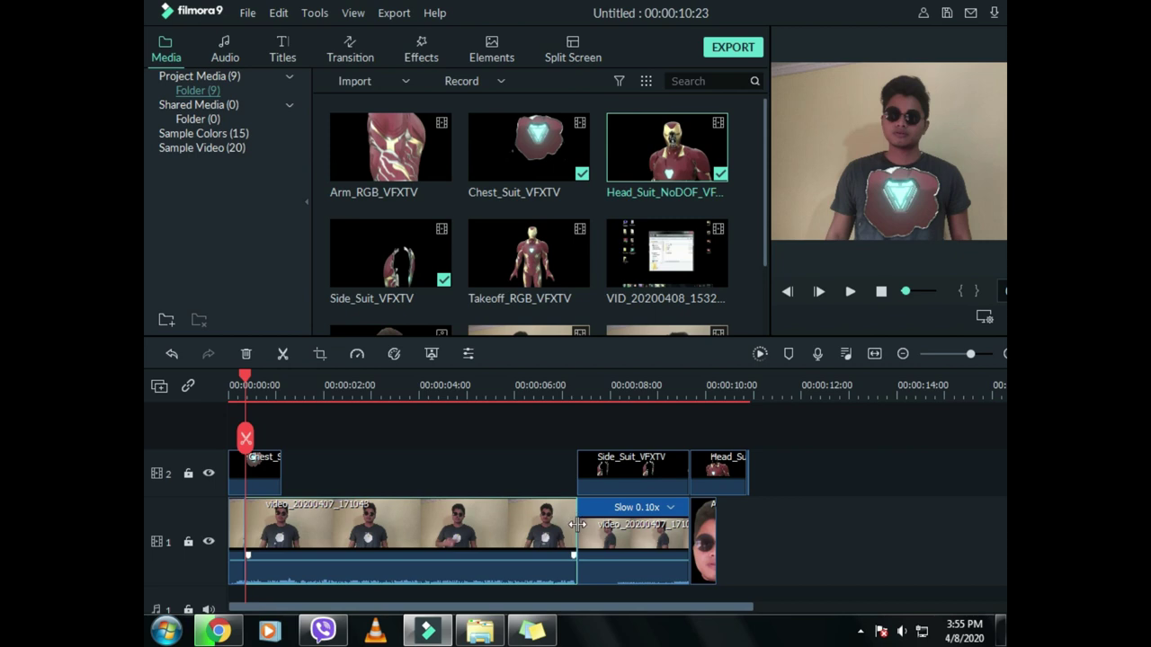
Step: Cut the first video's long remainder from track 1, and try extending its short opening piece to the end of Chest_Suit_VFXTV
{"action": "right_click", "coordinate": [441, 539]}
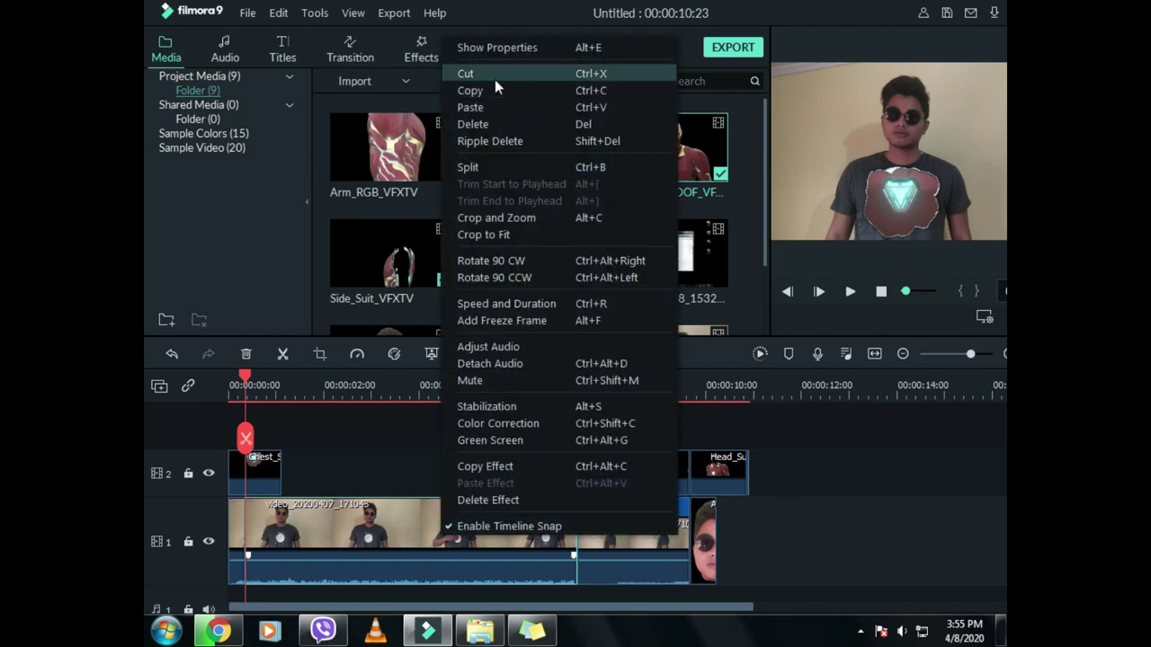
{"action": "left_click", "coordinate": [494, 78]}
{"action": "left_click_drag", "start_coordinate": [243, 531], "coordinate": [282, 539]}
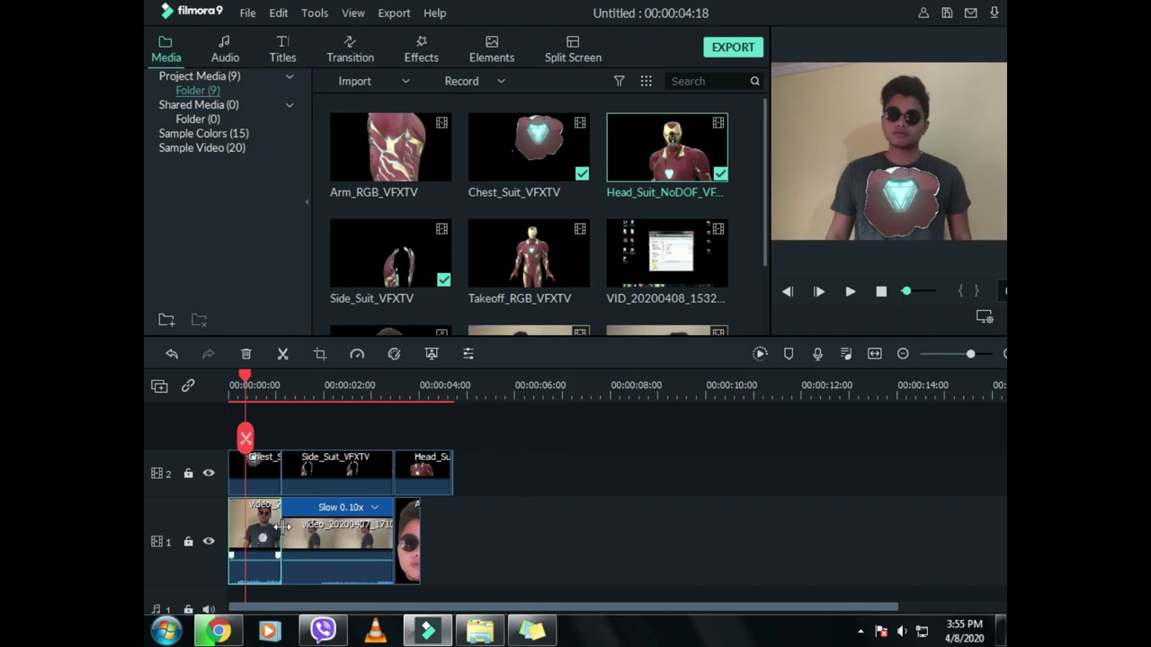
{"action": "key", "text": "ctrl+z"}
Step: Set the speed of the first video's short opening piece to 0.3 with Ripple Edit enabled
{"action": "right_click", "coordinate": [238, 522]}
{"action": "left_click", "coordinate": [310, 292]}
{"action": "double_click", "coordinate": [753, 214]}
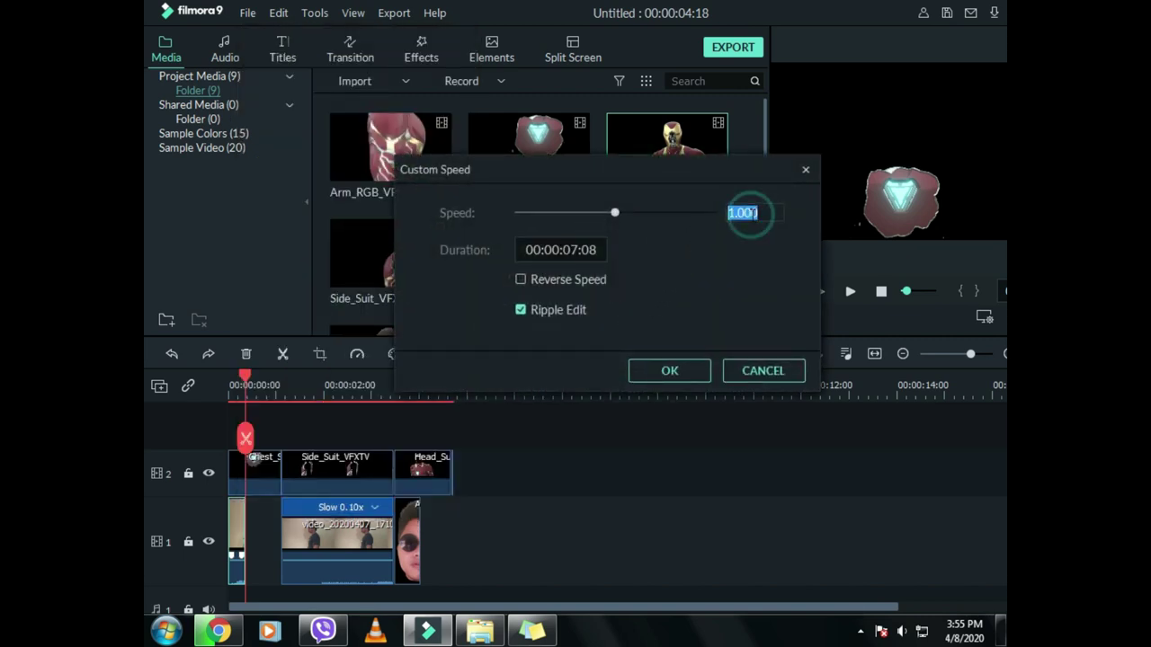
{"action": "type", "text": ".3"}
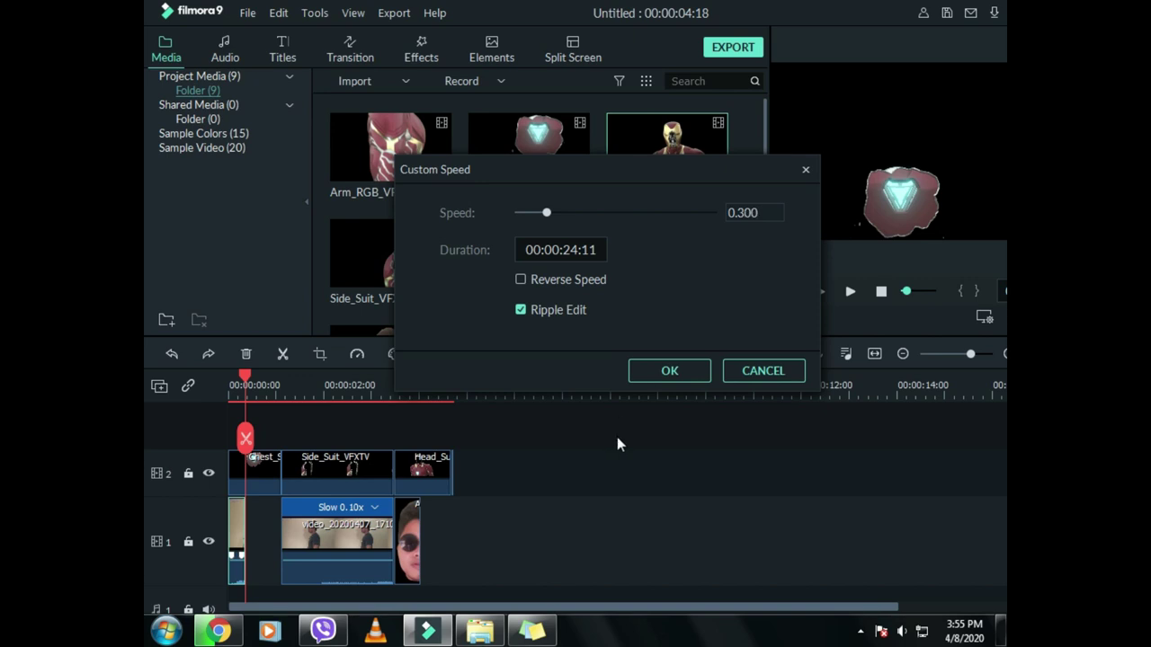
{"action": "left_click", "coordinate": [670, 371]}
Step: Match the slowed opening piece's end to the end of Chest_Suit_VFXTV and preview the timeline up to the Head_Suit clip
{"action": "left_click", "coordinate": [591, 534]}
{"action": "left_click", "coordinate": [279, 528]}
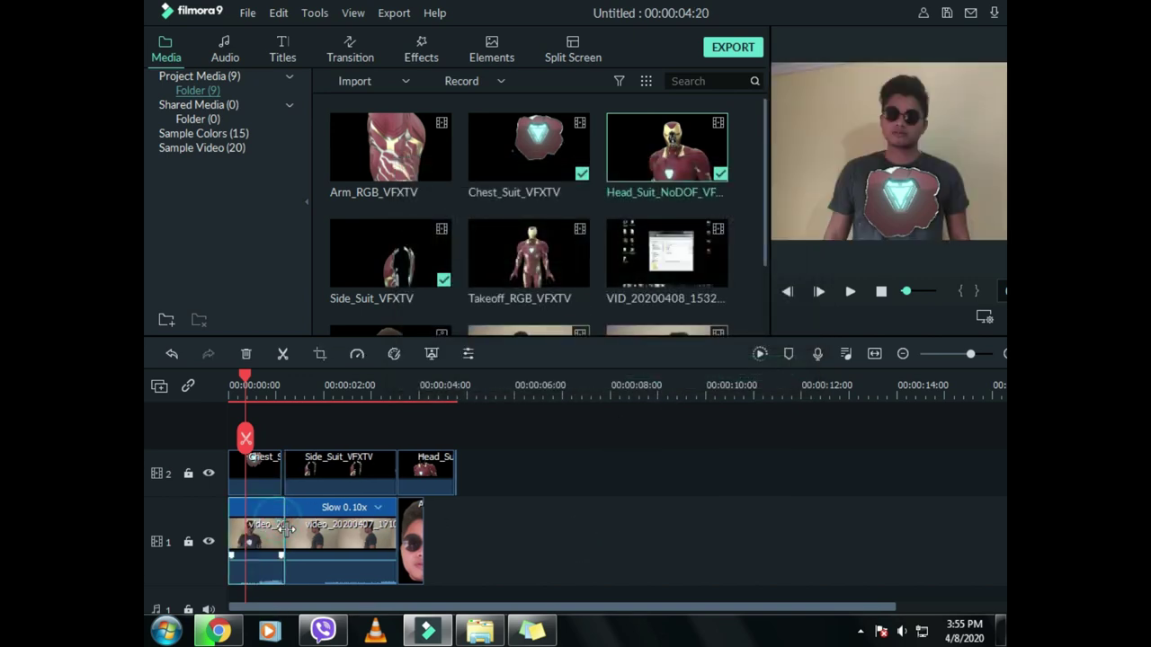
{"action": "left_click_drag", "start_coordinate": [283, 529], "coordinate": [280, 529]}
{"action": "left_click", "coordinate": [501, 545]}
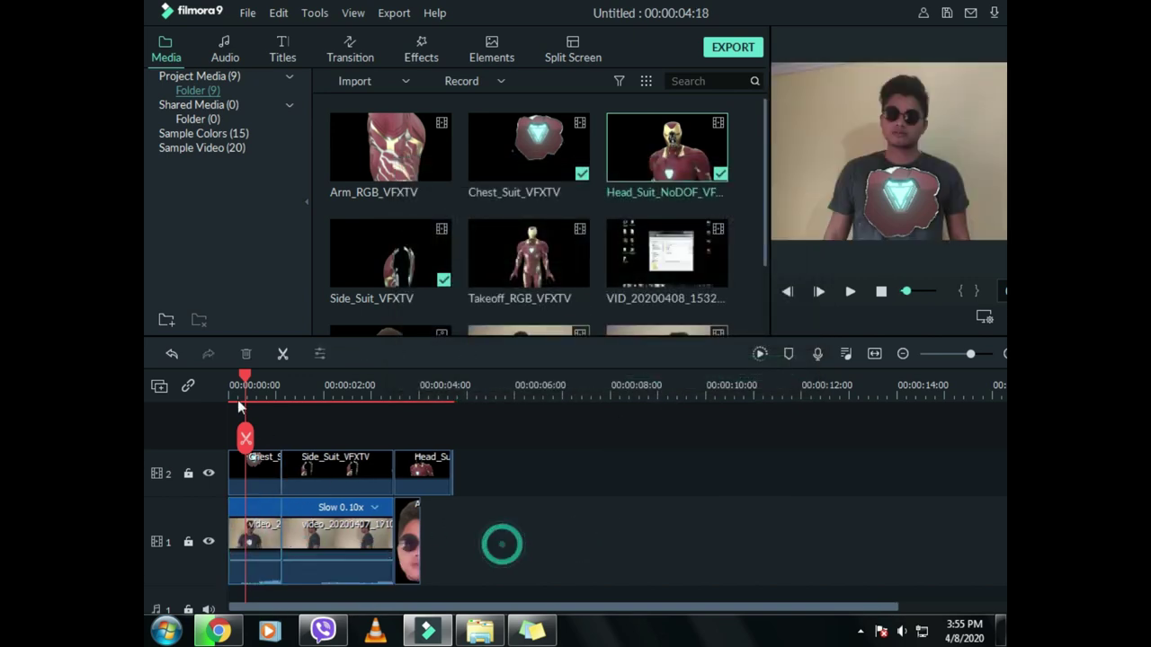
{"action": "left_click_drag", "start_coordinate": [245, 382], "coordinate": [154, 411]}
{"action": "left_click_drag", "start_coordinate": [229, 377], "coordinate": [396, 386]}
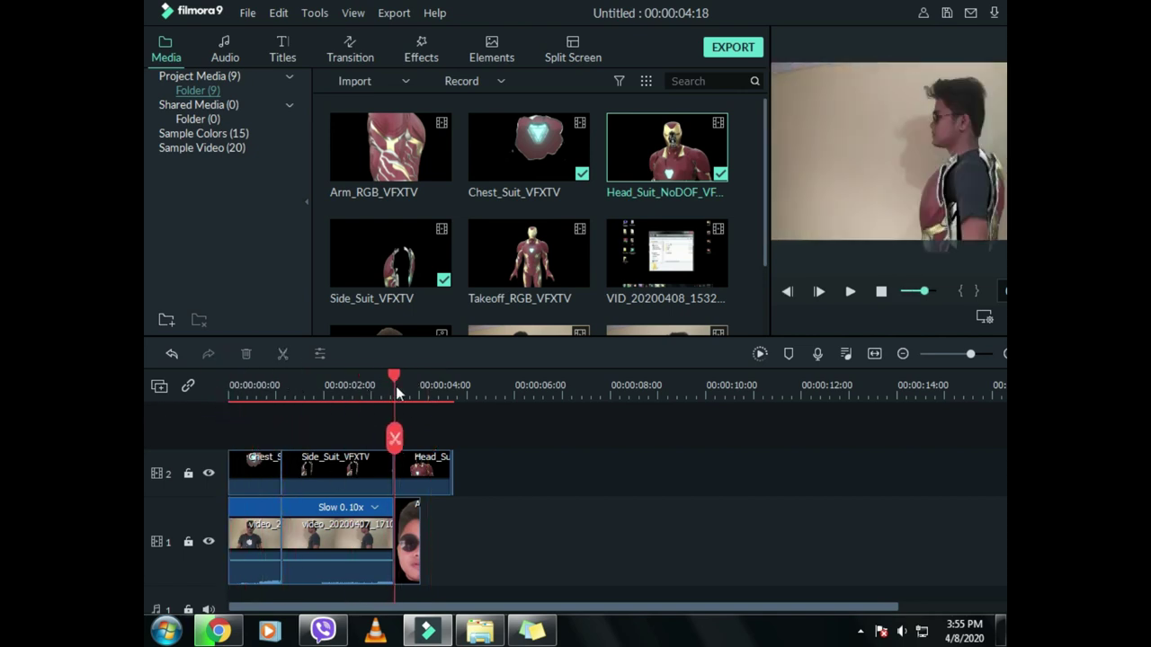
Step: Insert Arm_RGB_VFXTV on track 2 right after Side_Suit_VFXTV, with the Head_Suit clip and face image directly following it
{"action": "left_click", "coordinate": [419, 472]}
{"action": "left_click_drag", "start_coordinate": [417, 469], "coordinate": [557, 473]}
{"action": "left_click_drag", "start_coordinate": [443, 171], "coordinate": [398, 469]}
{"action": "mouse_move", "coordinate": [636, 573]}
{"action": "left_mouse_down"}
{"action": "mouse_move", "coordinate": [530, 477]}
{"action": "mouse_move", "coordinate": [459, 476]}
{"action": "left_mouse_up"}
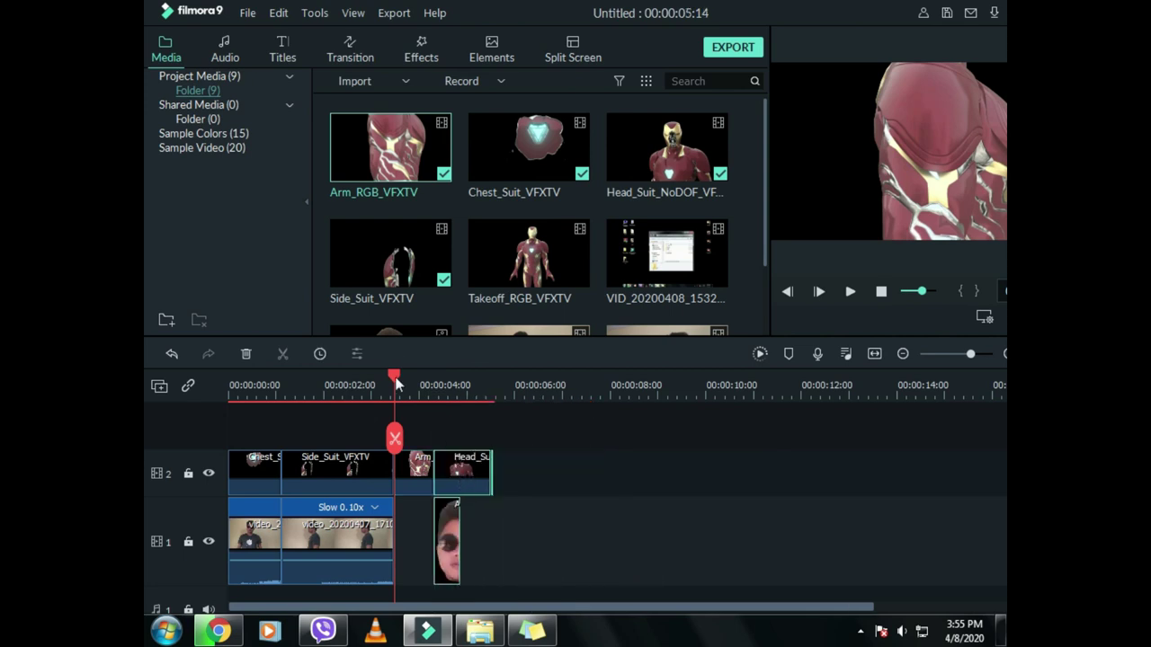
Step: Preview the start of the arm clip and the chest and side suit sections from the beginning
{"action": "left_click_drag", "start_coordinate": [394, 385], "coordinate": [404, 412]}
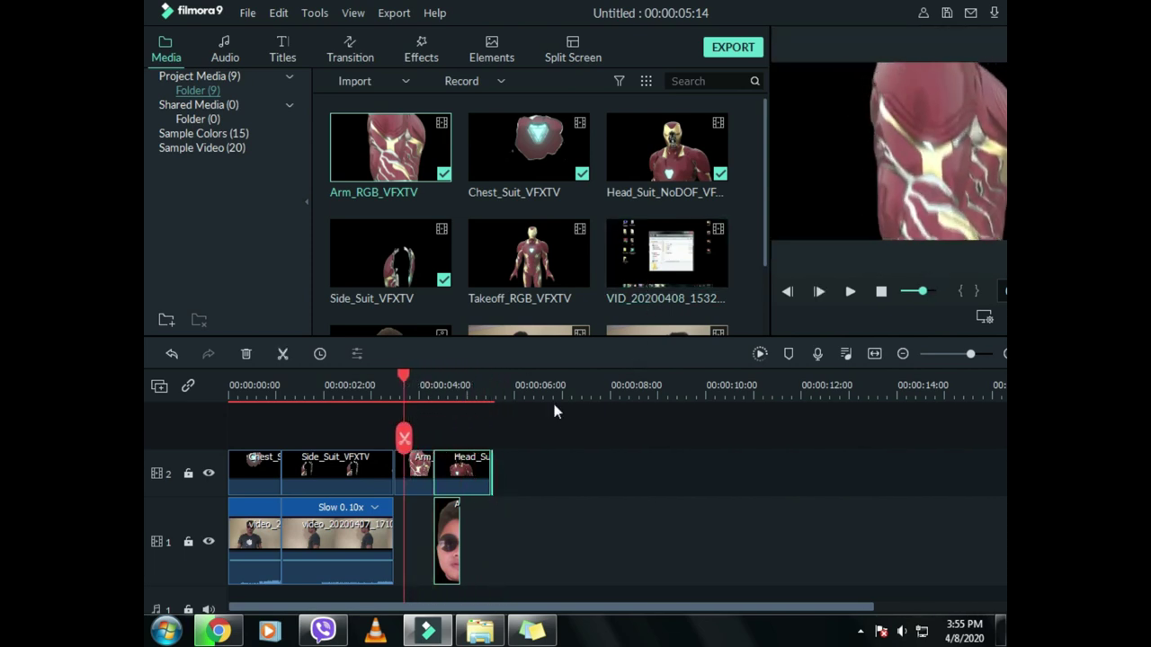
{"action": "left_click_drag", "start_coordinate": [402, 371], "coordinate": [209, 378]}
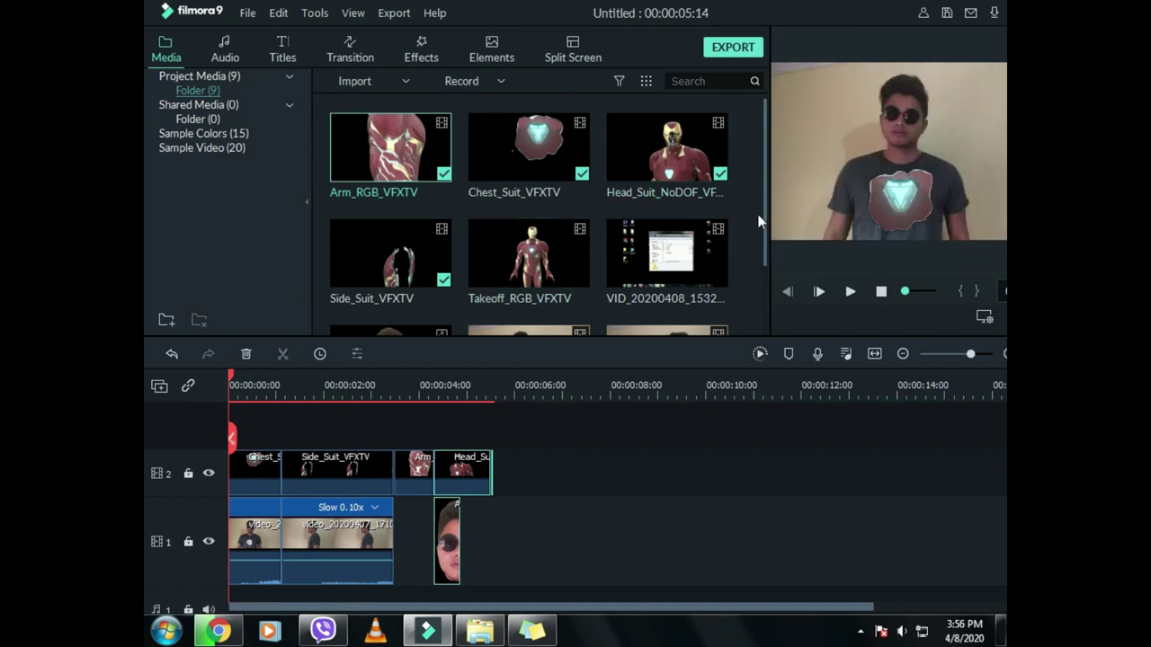
{"action": "left_click_drag", "start_coordinate": [231, 388], "coordinate": [334, 399]}
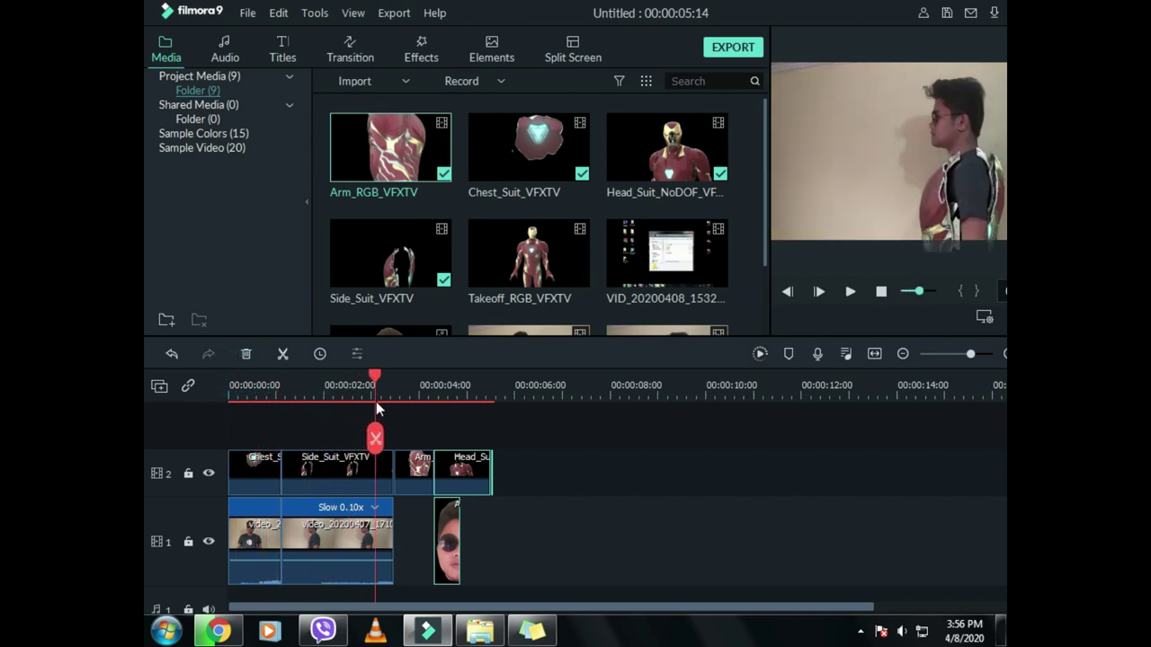
Step: Set the Chest_Suit_VFXTV clip's color enhancement threshold to 55.17, temperature to 6.40 and tint to -7.45
{"action": "left_click", "coordinate": [254, 401]}
{"action": "double_click", "coordinate": [266, 476]}
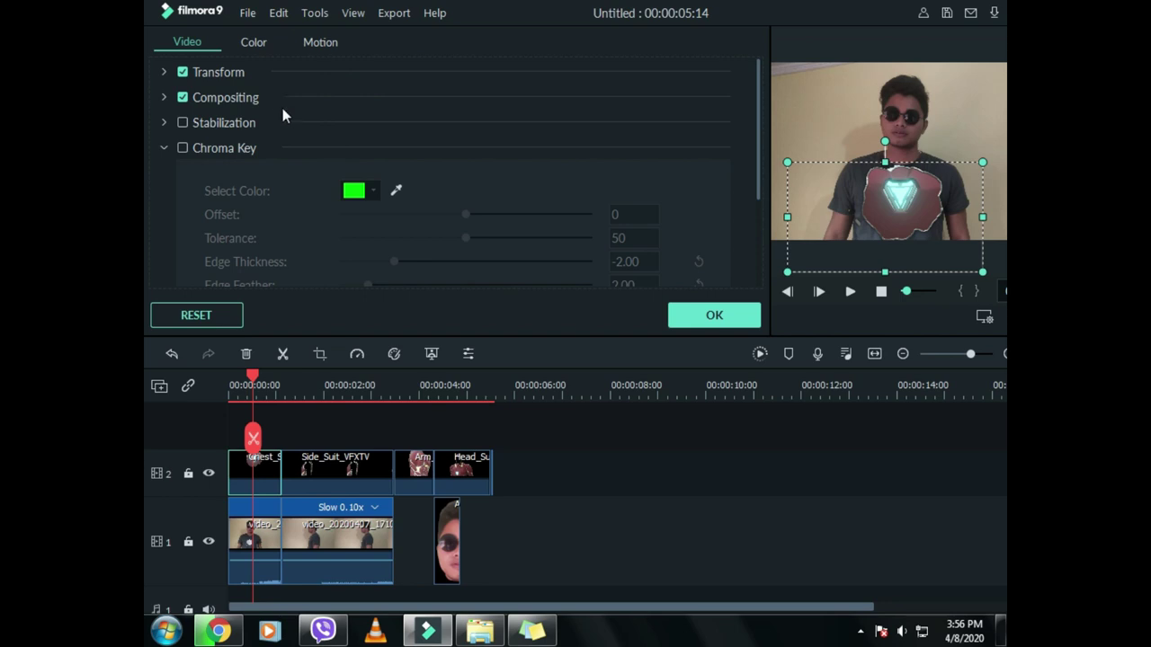
{"action": "left_click", "coordinate": [255, 42]}
{"action": "left_click", "coordinate": [440, 141]}
{"action": "left_click", "coordinate": [465, 142]}
{"action": "left_click", "coordinate": [478, 141]}
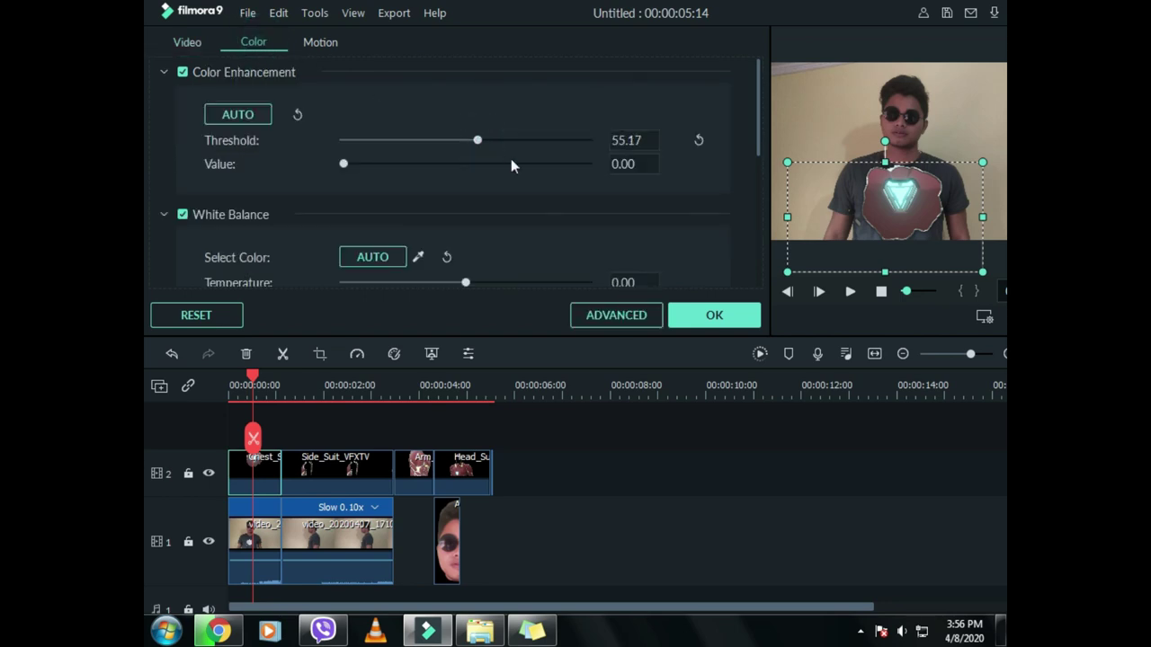
{"action": "left_click_drag", "start_coordinate": [758, 123], "coordinate": [761, 172]}
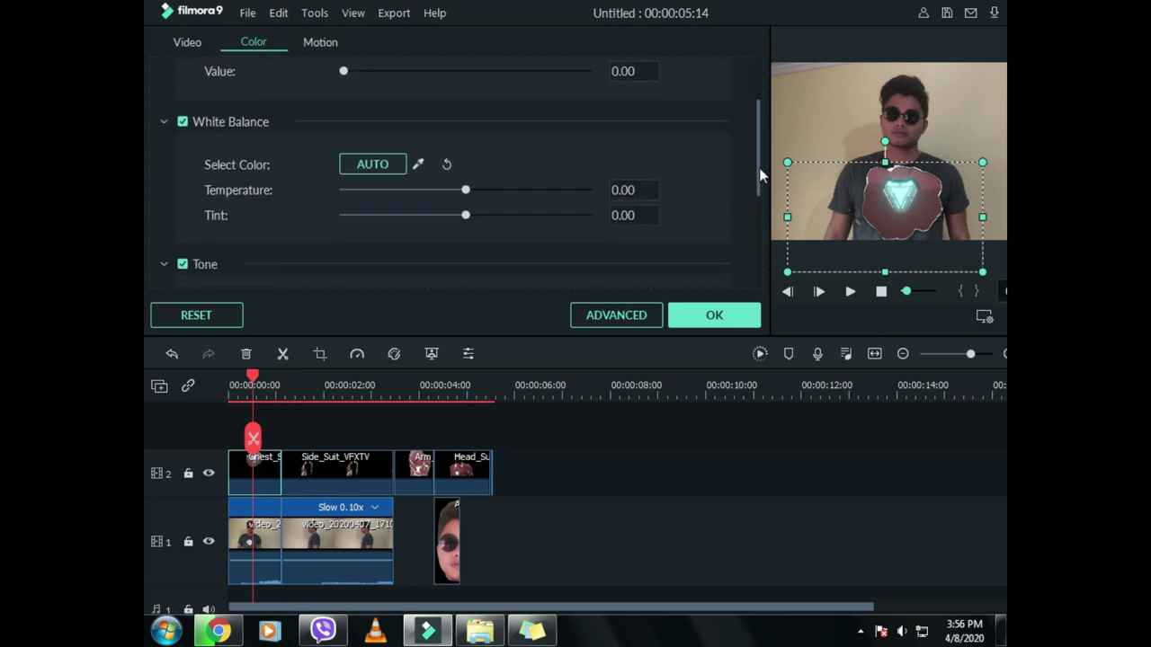
{"action": "left_click_drag", "start_coordinate": [486, 197], "coordinate": [515, 207]}
{"action": "left_click_drag", "start_coordinate": [430, 216], "coordinate": [412, 216]}
Step: Set the Chest_Suit_VFXTV clip's brightness to -35, saturation to 71 and contrast to -28, and apply the color settings
{"action": "left_click_drag", "start_coordinate": [756, 171], "coordinate": [761, 236]}
{"action": "left_click", "coordinate": [424, 238]}
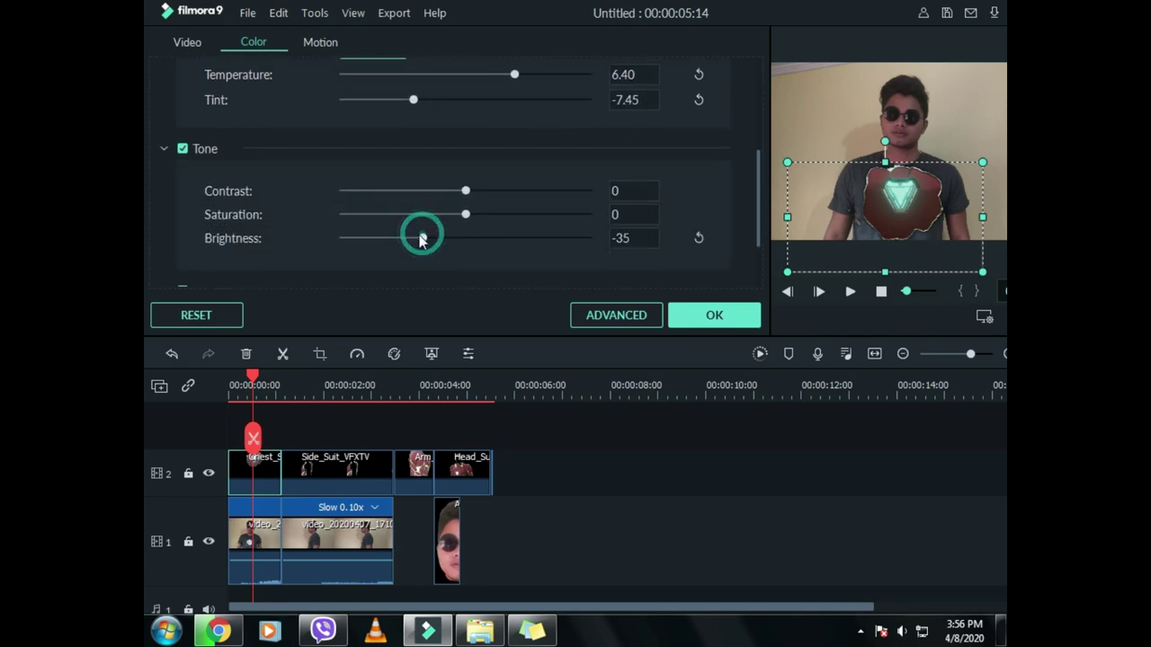
{"action": "left_click", "coordinate": [420, 237]}
{"action": "left_click", "coordinate": [521, 213]}
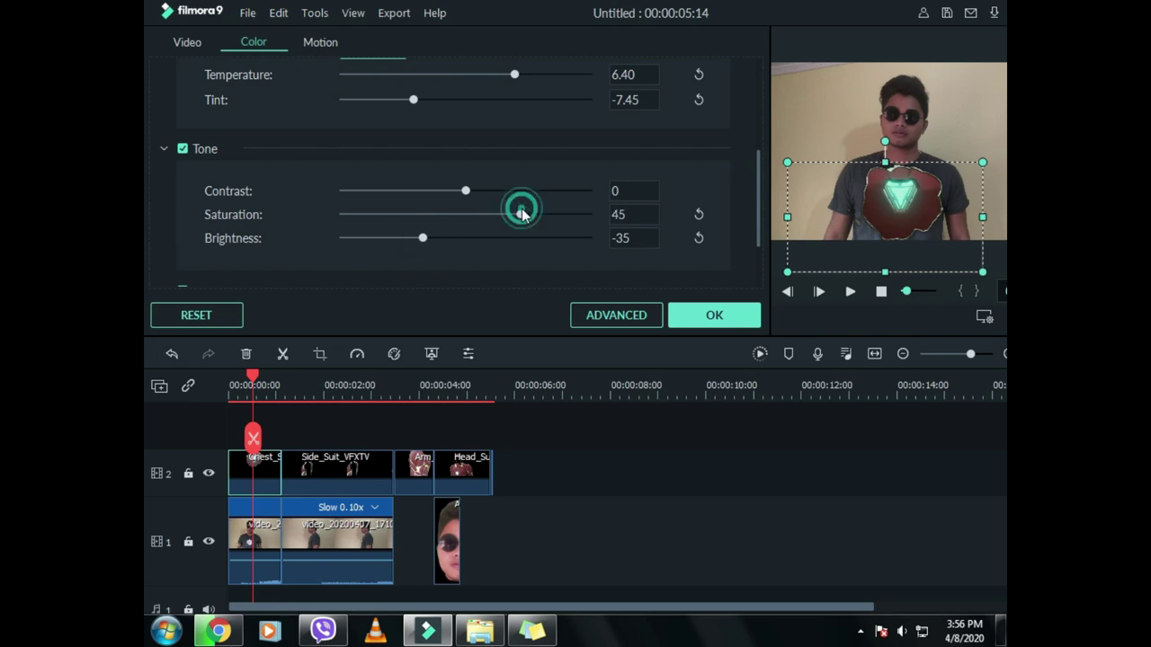
{"action": "left_click", "coordinate": [535, 214]}
{"action": "left_click", "coordinate": [551, 214]}
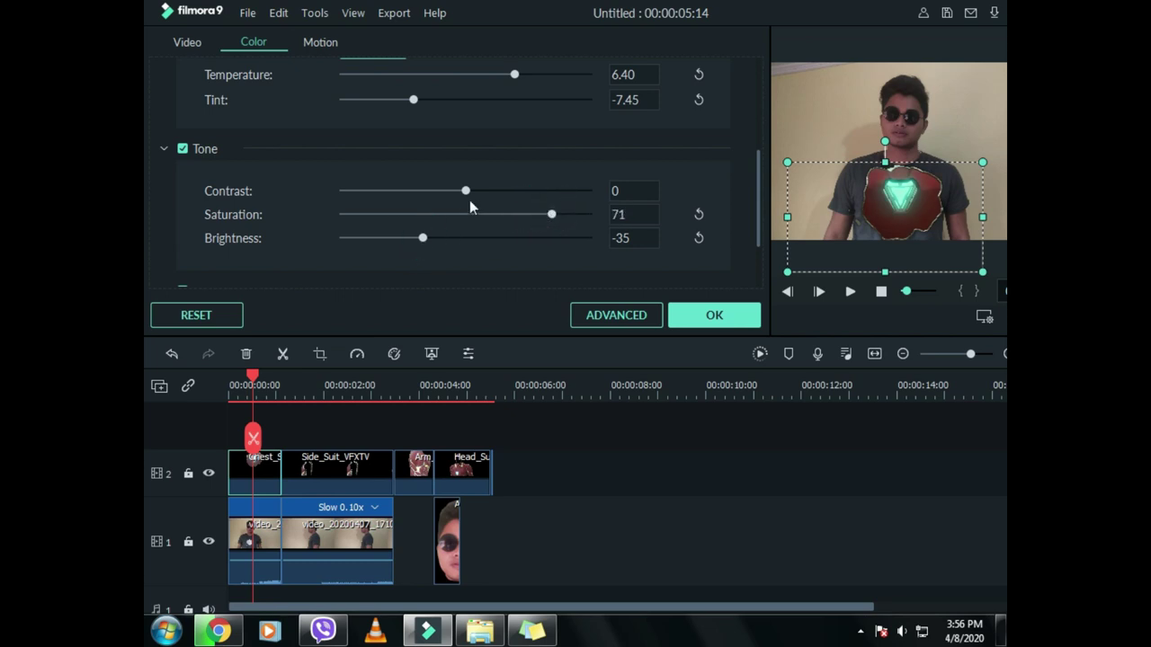
{"action": "left_click", "coordinate": [441, 191]}
{"action": "left_click", "coordinate": [434, 190]}
{"action": "left_click", "coordinate": [430, 190]}
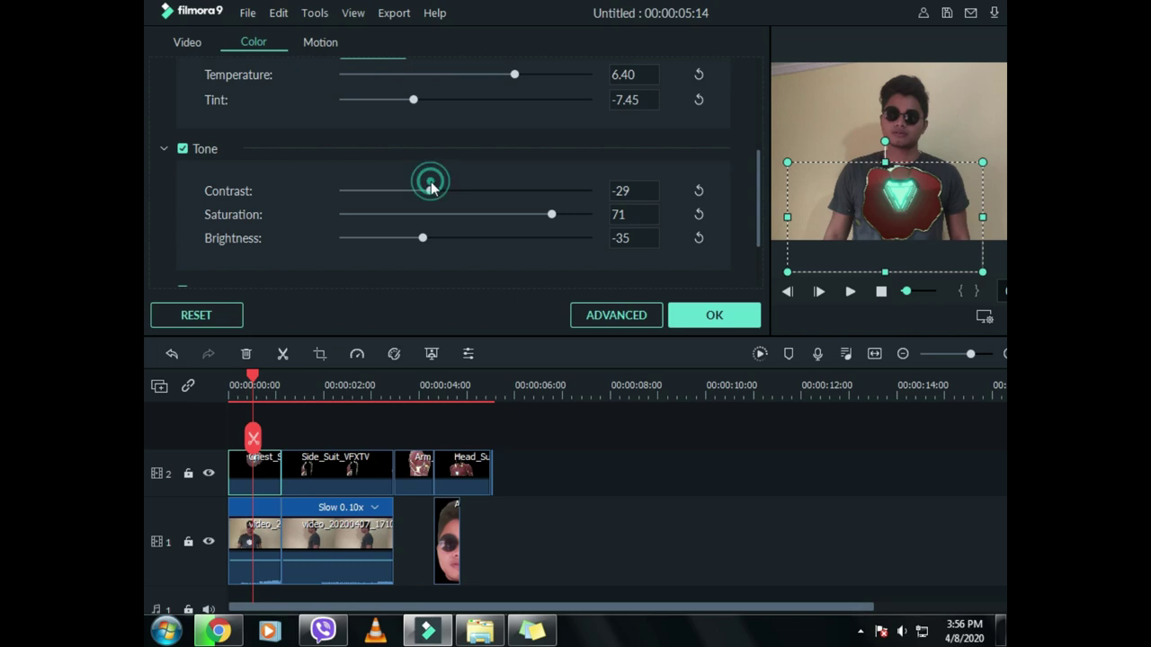
{"action": "left_click_drag", "start_coordinate": [756, 207], "coordinate": [759, 261]}
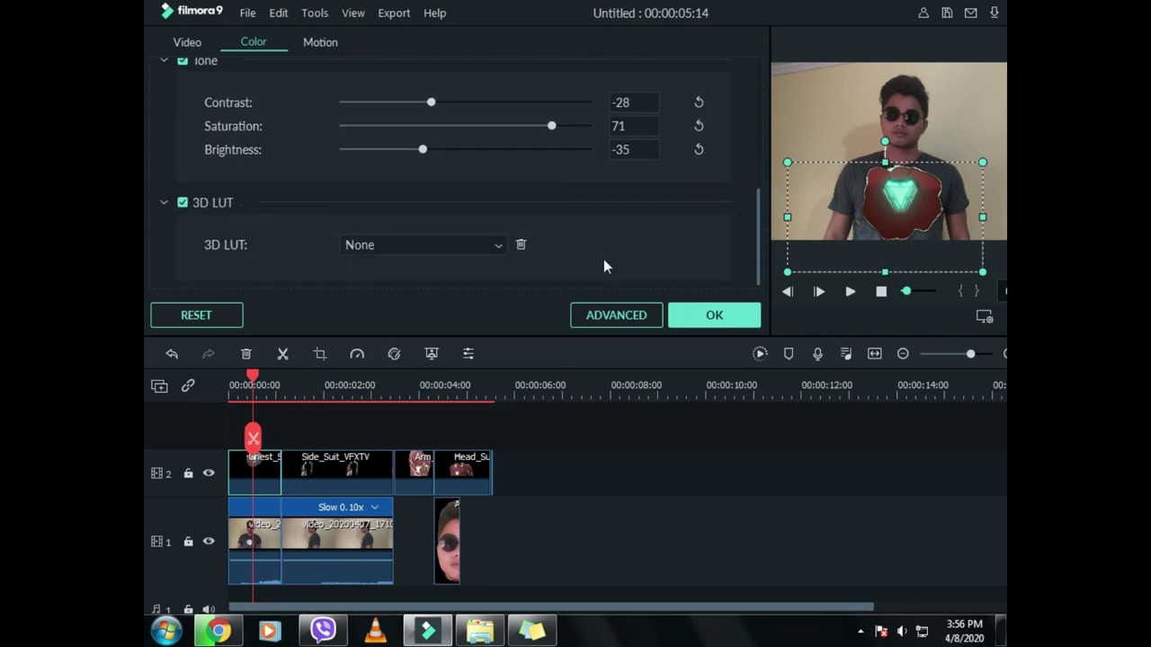
{"action": "left_click", "coordinate": [744, 316]}
{"action": "left_click", "coordinate": [729, 500]}
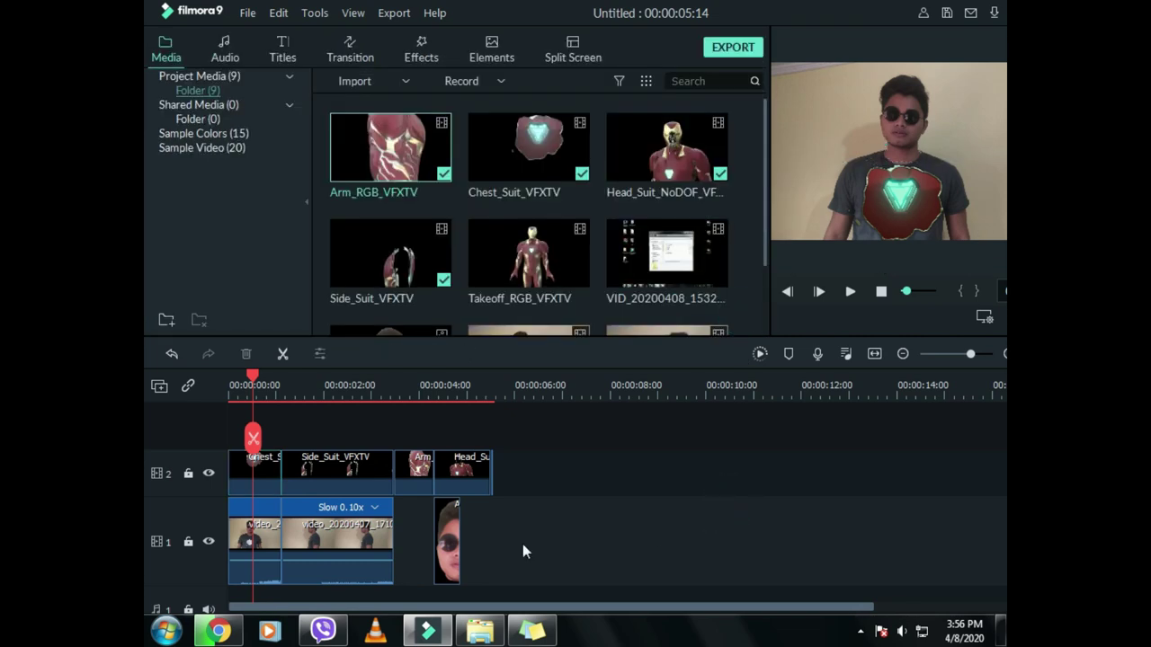
Step: Set the Side_Suit_VFXTV clip's contrast to 58, saturation to -21 and brightness to -28
{"action": "double_click", "coordinate": [319, 476]}
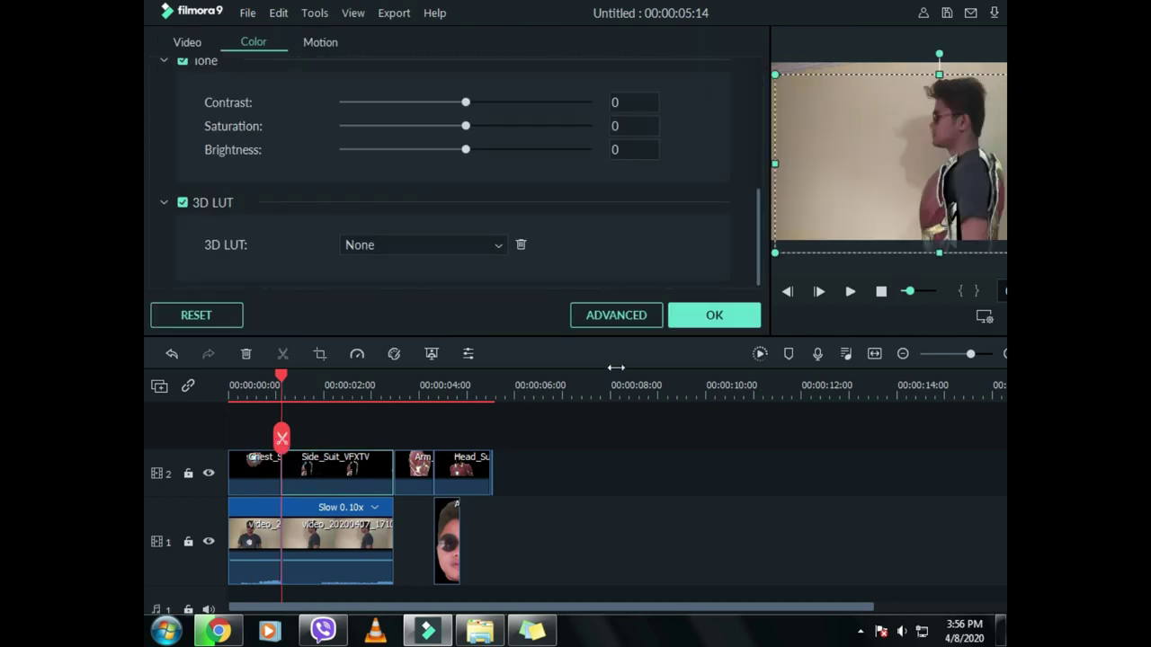
{"action": "left_click", "coordinate": [529, 103]}
{"action": "left_click", "coordinate": [536, 104]}
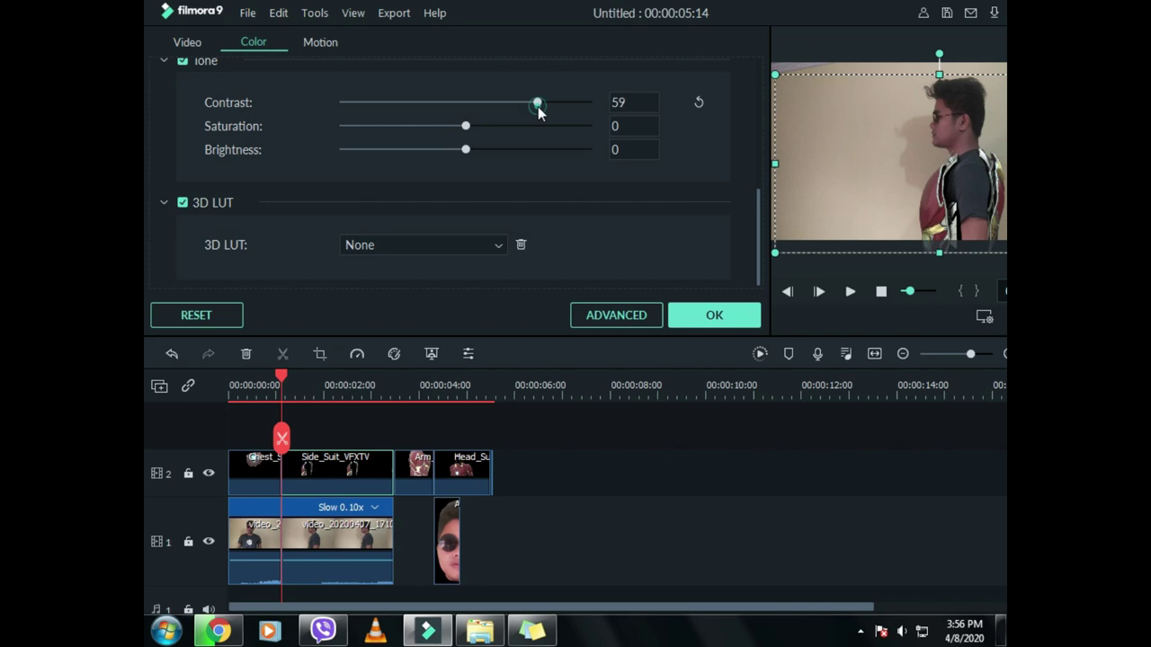
{"action": "left_click", "coordinate": [439, 126]}
{"action": "left_click_drag", "start_coordinate": [517, 157], "coordinate": [430, 149]}
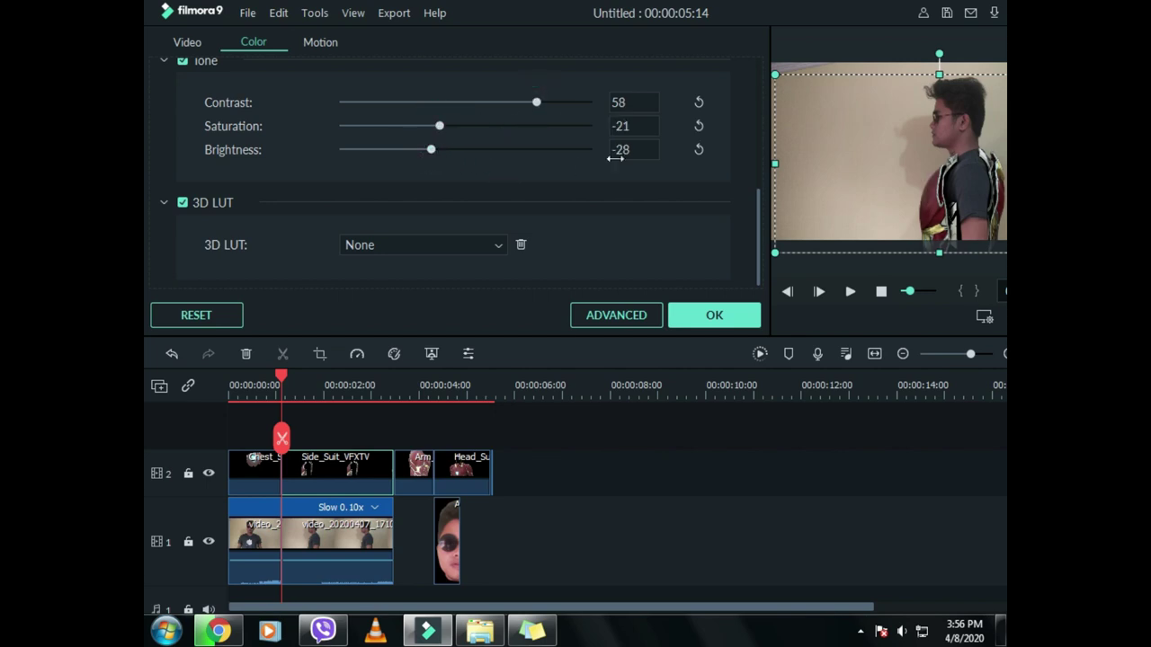
Step: Set the Side_Suit_VFXTV clip's temperature to 12.76, tint to 1.53 and color enhancement threshold to 56.90, and apply the settings
{"action": "left_click_drag", "start_coordinate": [757, 208], "coordinate": [760, 113]}
{"action": "mouse_move", "coordinate": [514, 188]}
{"action": "left_mouse_down"}
{"action": "mouse_move", "coordinate": [555, 189]}
{"action": "mouse_move", "coordinate": [527, 188]}
{"action": "left_mouse_up"}
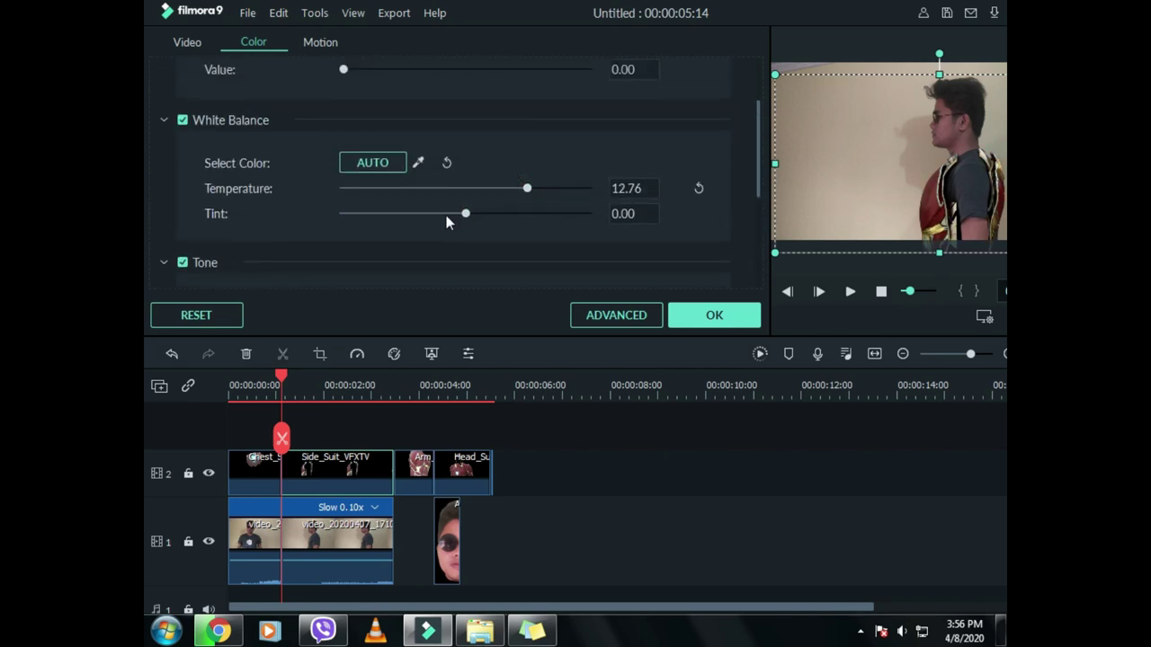
{"action": "left_click_drag", "start_coordinate": [417, 216], "coordinate": [494, 213]}
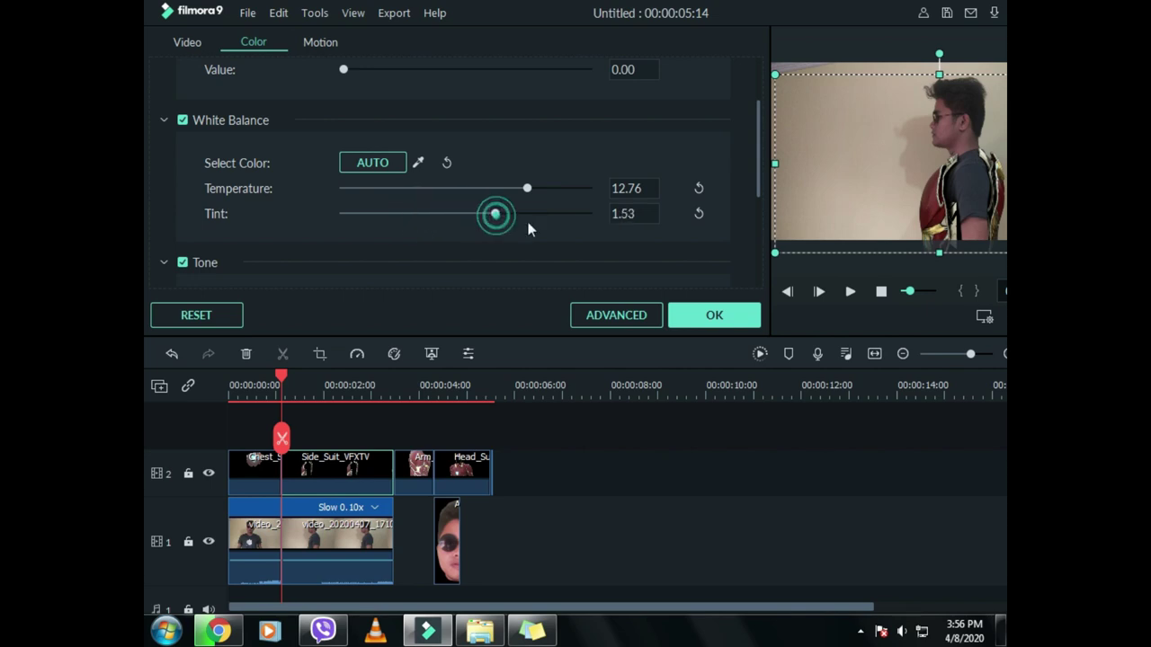
{"action": "left_click_drag", "start_coordinate": [758, 162], "coordinate": [760, 124]}
{"action": "left_click", "coordinate": [483, 128]}
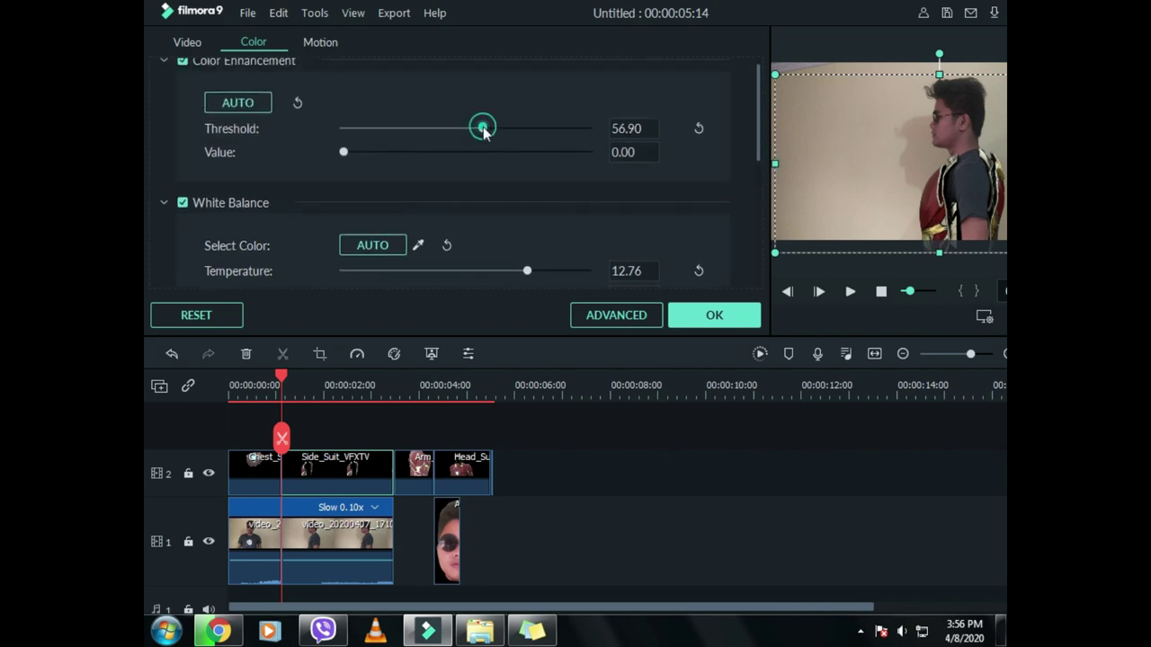
{"action": "left_click", "coordinate": [717, 318]}
Step: Raise the Arm_RGB_VFXTV clip's color enhancement threshold, and set its temperature to 5.76 and tint to 4.35
{"action": "double_click", "coordinate": [418, 464]}
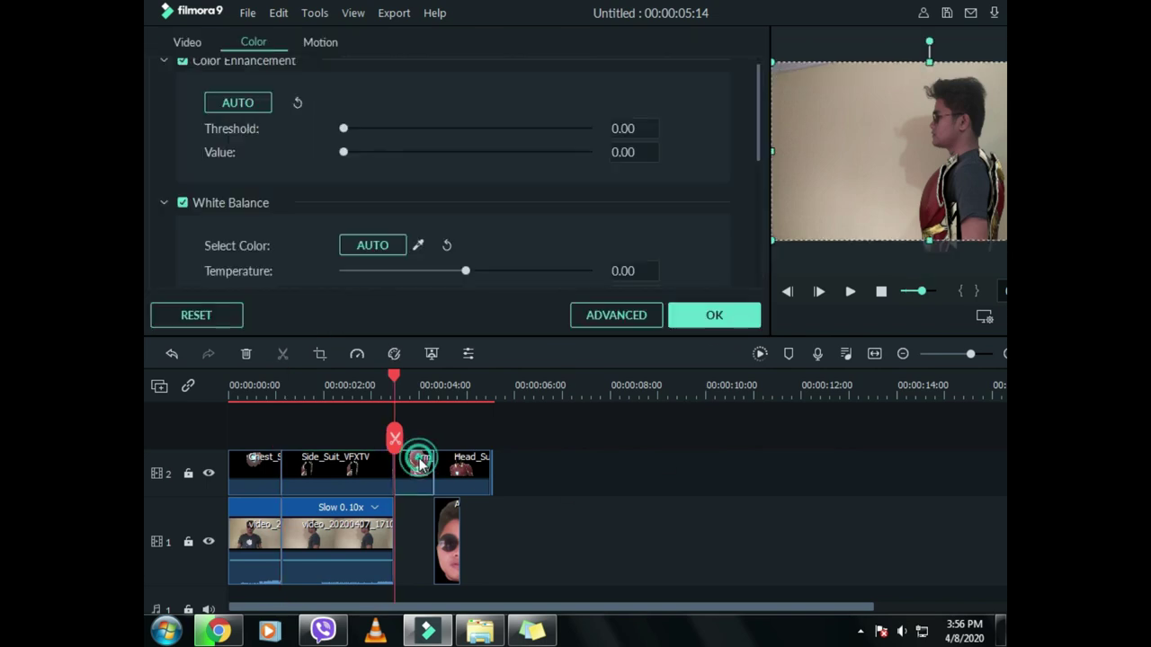
{"action": "left_click", "coordinate": [493, 128]}
{"action": "left_click_drag", "start_coordinate": [419, 152], "coordinate": [387, 152]}
{"action": "left_click_drag", "start_coordinate": [317, 157], "coordinate": [315, 158]}
{"action": "left_click", "coordinate": [759, 128]}
{"action": "left_click_drag", "start_coordinate": [760, 131], "coordinate": [762, 184]}
{"action": "left_click_drag", "start_coordinate": [465, 188], "coordinate": [514, 191]}
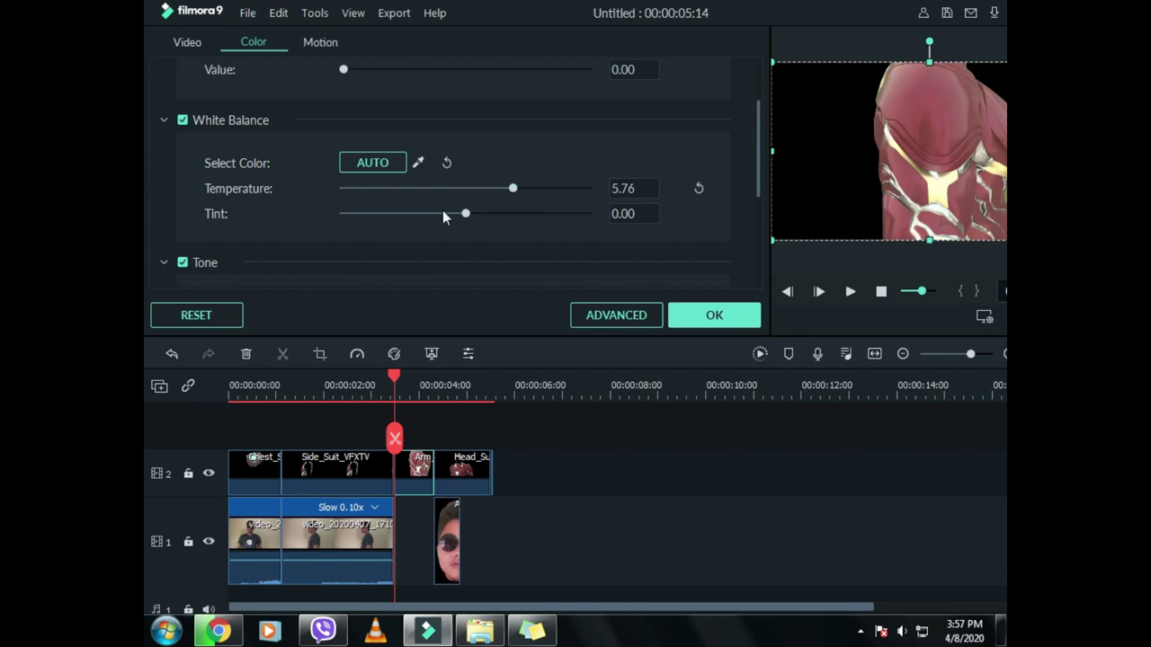
{"action": "left_click_drag", "start_coordinate": [431, 215], "coordinate": [508, 213]}
Step: Set the Arm_RGB_VFXTV clip's brightness to -46, saturation to 51 and contrast to -15, and apply the color settings
{"action": "left_click_drag", "start_coordinate": [759, 163], "coordinate": [763, 230]}
{"action": "left_click_drag", "start_coordinate": [399, 196], "coordinate": [408, 196]}
{"action": "left_click", "coordinate": [528, 172]}
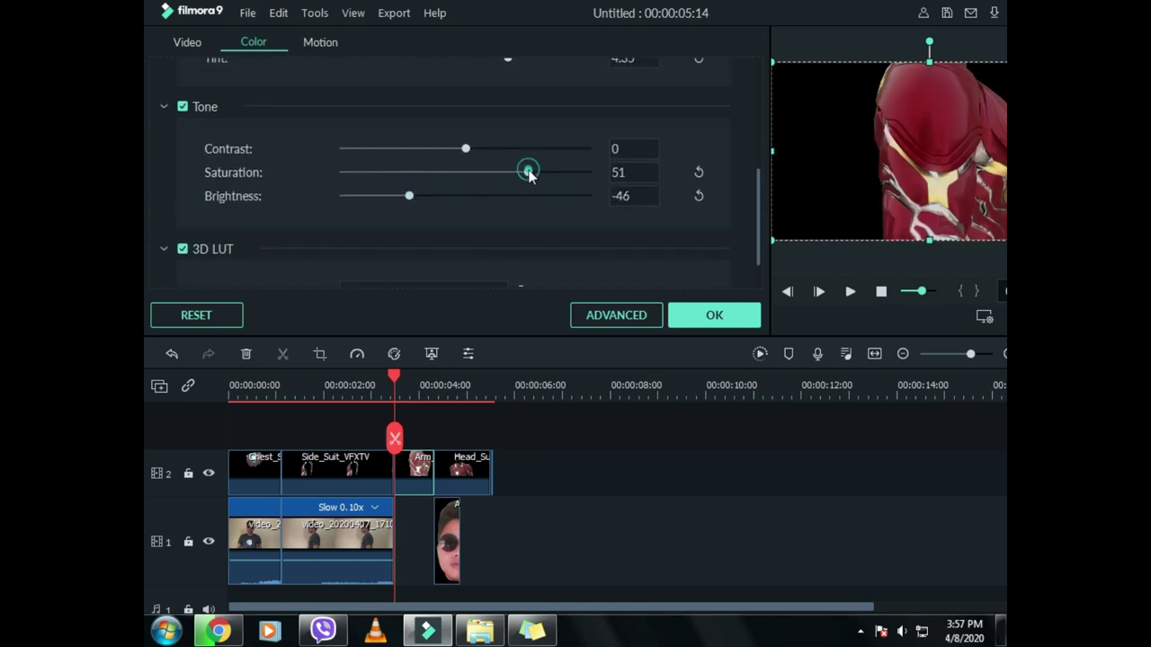
{"action": "left_click_drag", "start_coordinate": [447, 150], "coordinate": [448, 149]}
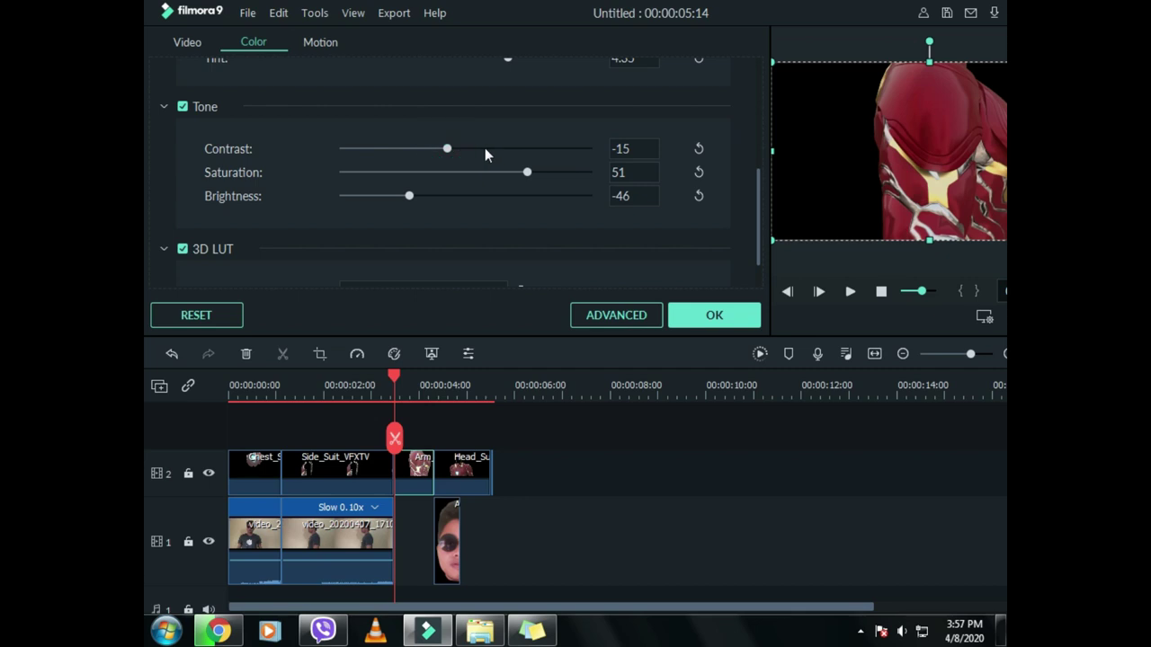
{"action": "left_click", "coordinate": [719, 310]}
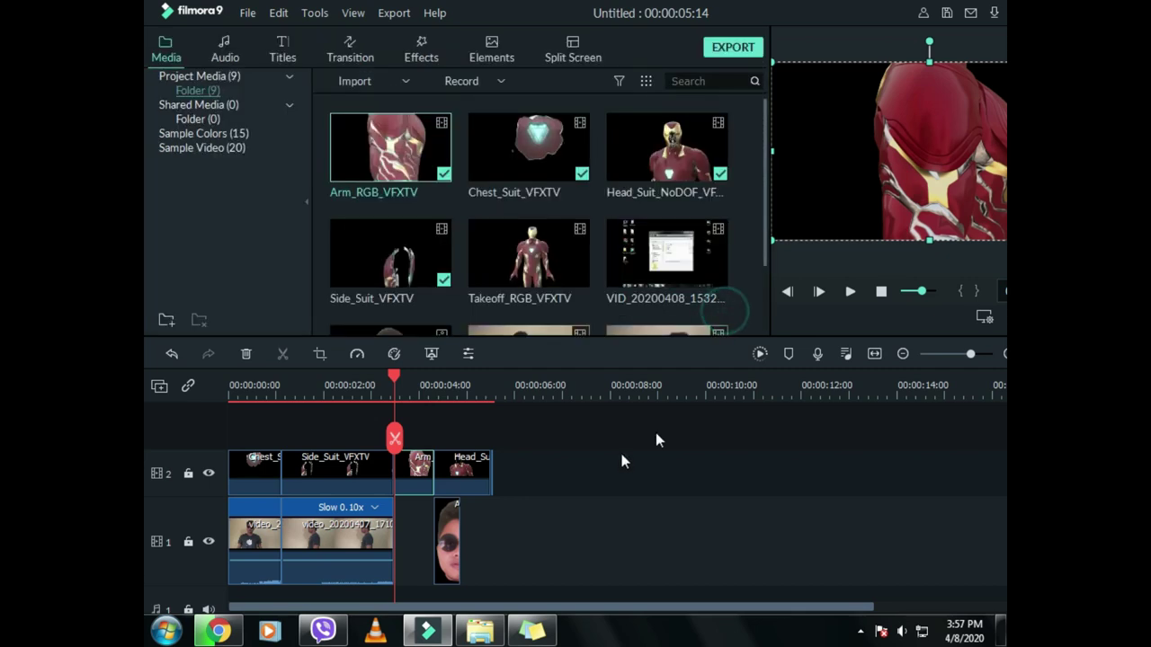
Step: Color-correct the Head_Suit_NoDOF clip with contrast 43, saturation 25, brightness -40, temperature 5.17, tint -1.66 and color enhancement threshold 50.69, and apply the settings
{"action": "double_click", "coordinate": [461, 475]}
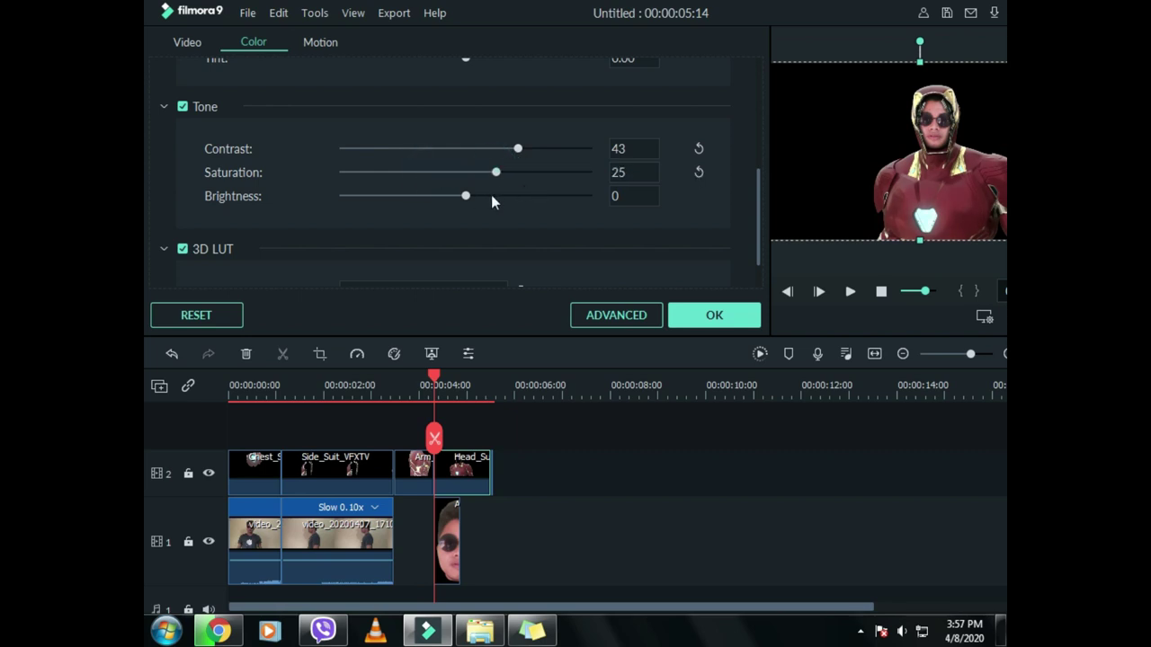
{"action": "left_click", "coordinate": [416, 195]}
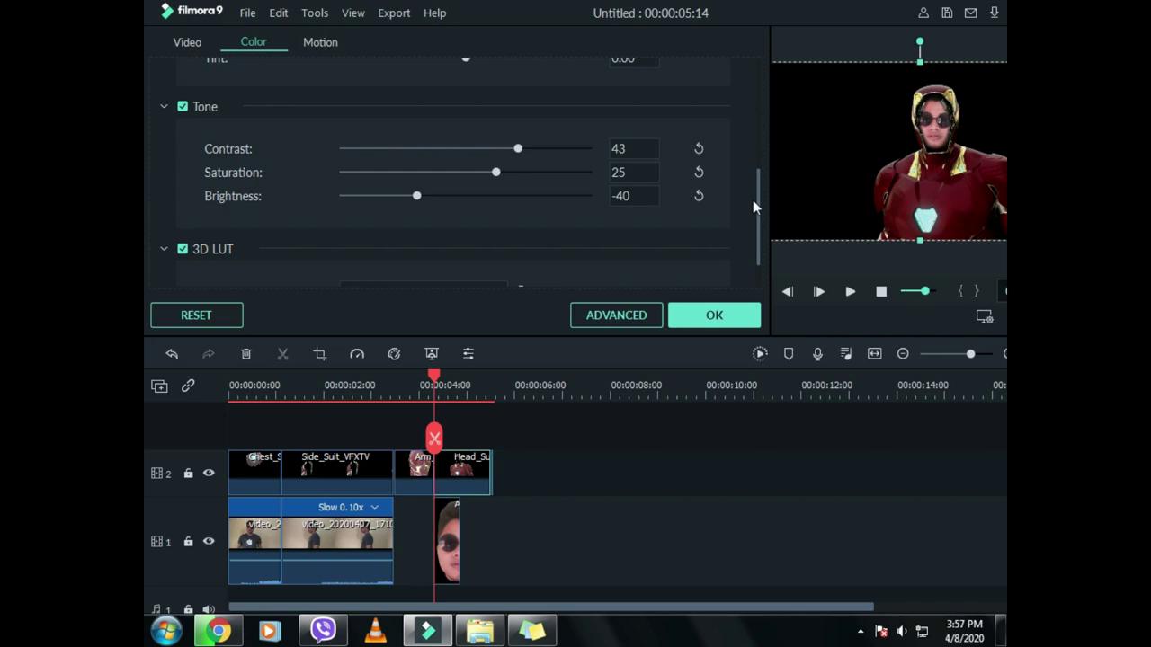
{"action": "left_click_drag", "start_coordinate": [760, 205], "coordinate": [766, 155]}
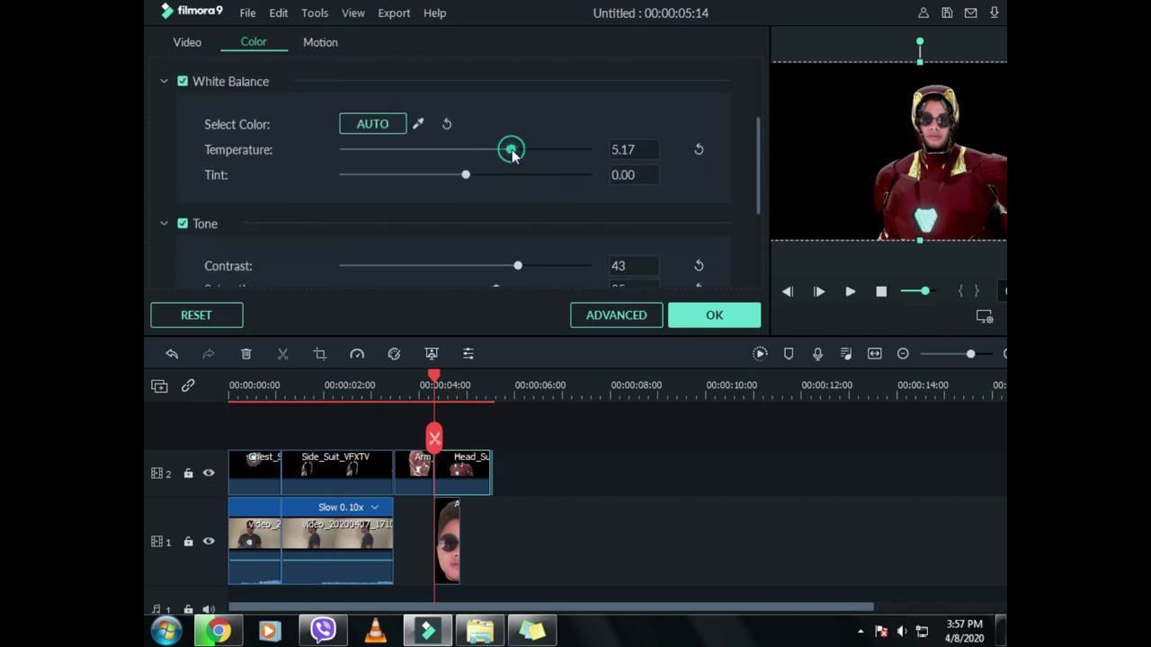
{"action": "left_click", "coordinate": [434, 174]}
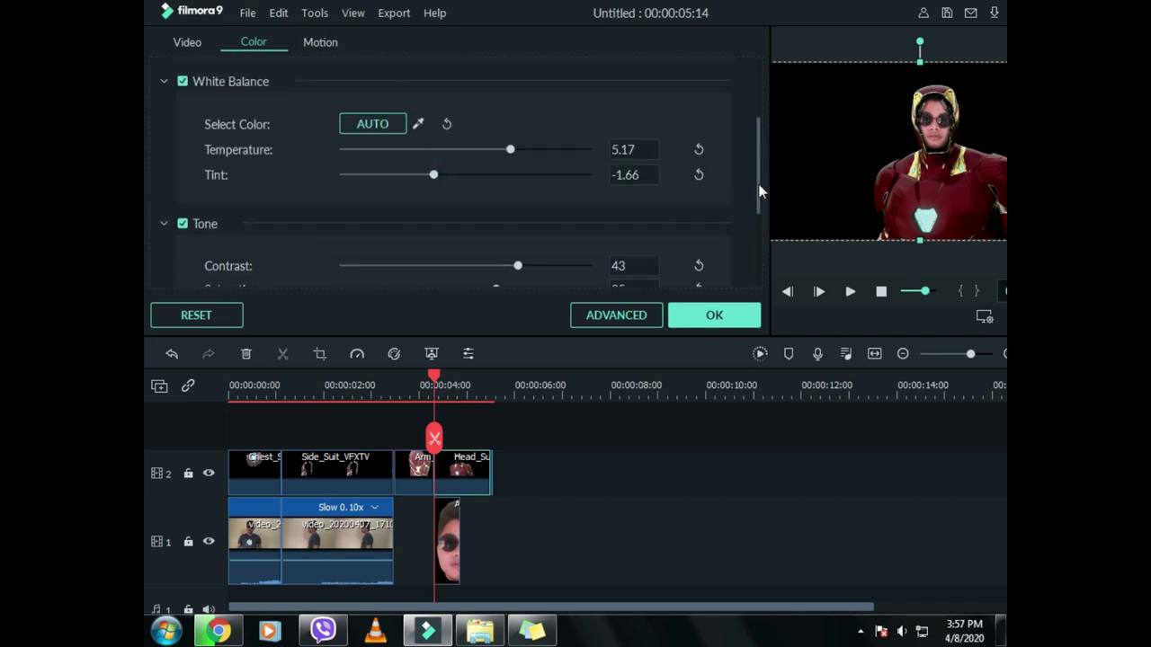
{"action": "left_click_drag", "start_coordinate": [760, 192], "coordinate": [760, 140]}
{"action": "left_click", "coordinate": [468, 127]}
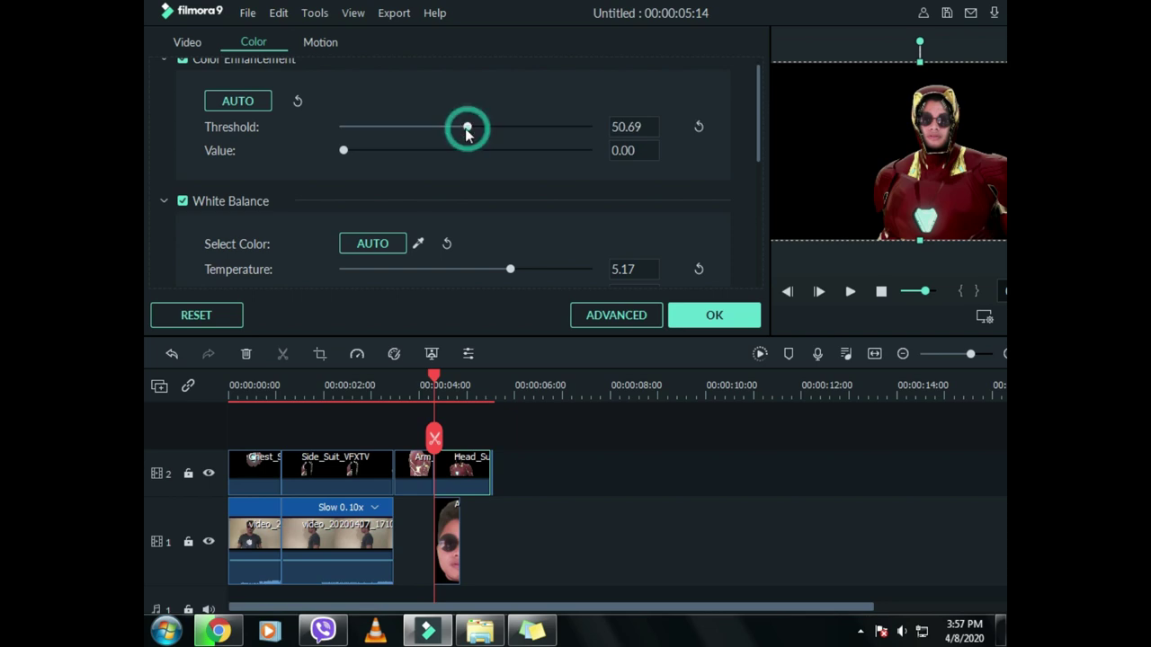
{"action": "left_click", "coordinate": [711, 322]}
{"action": "left_click", "coordinate": [779, 499]}
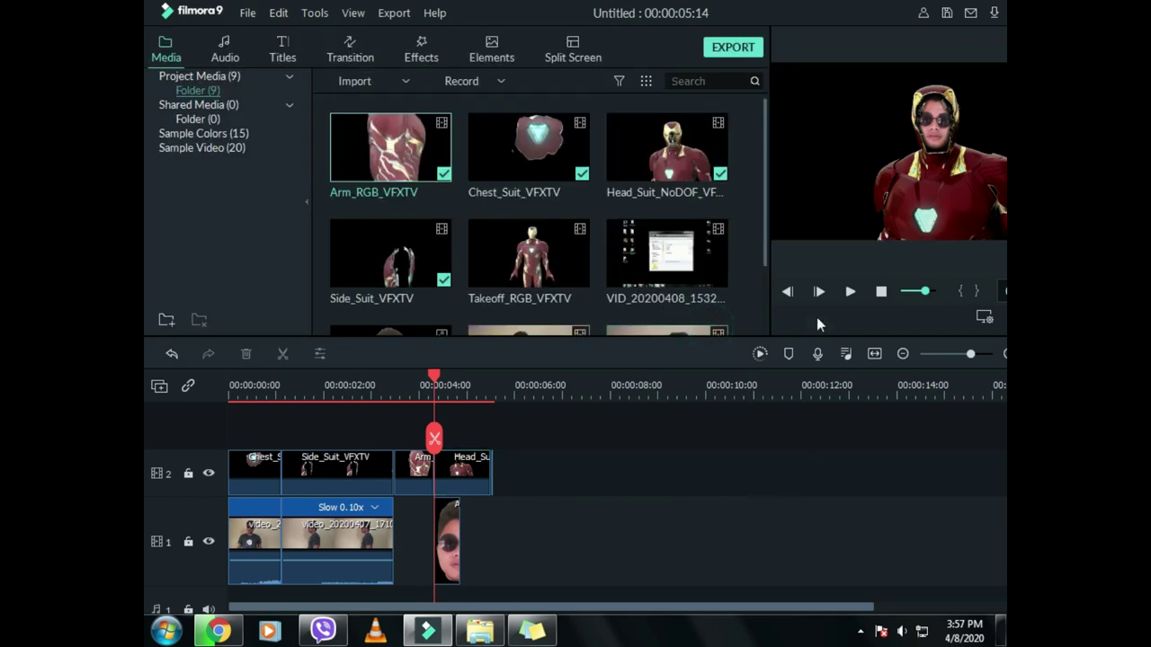
Step: Play the composite and scrub from the start to the end of the Side_Suit_VFXTV clip to review the color correction
{"action": "left_click", "coordinate": [936, 131]}
{"action": "left_click", "coordinate": [906, 446]}
{"action": "key", "text": "space"}
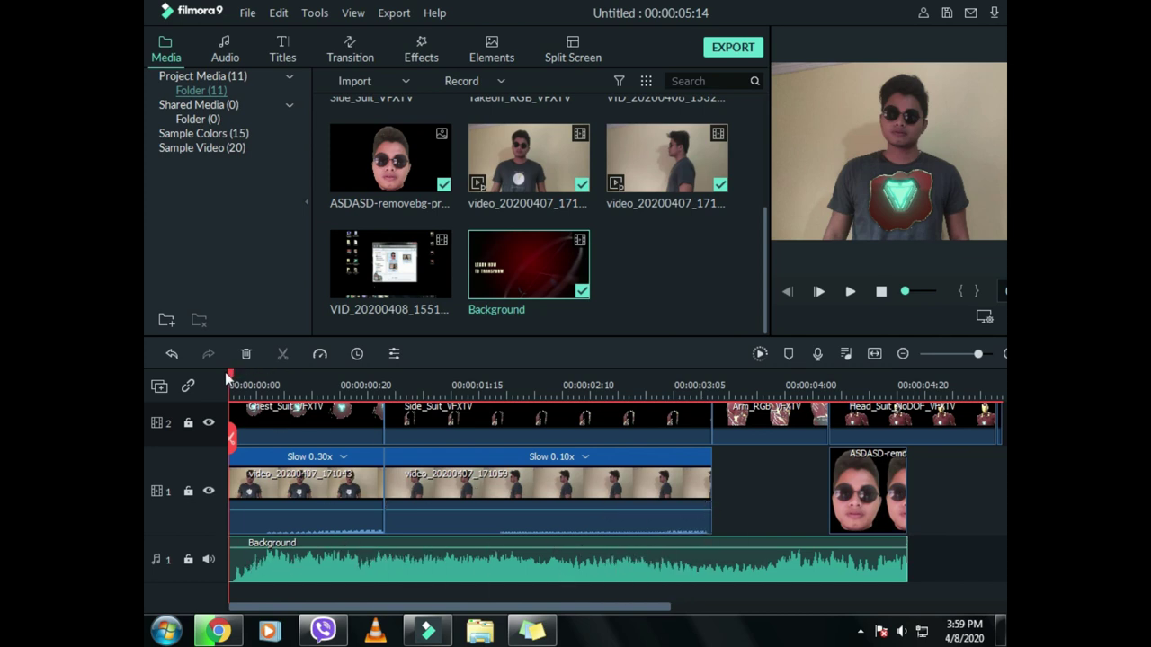
{"action": "left_click_drag", "start_coordinate": [232, 380], "coordinate": [697, 396]}
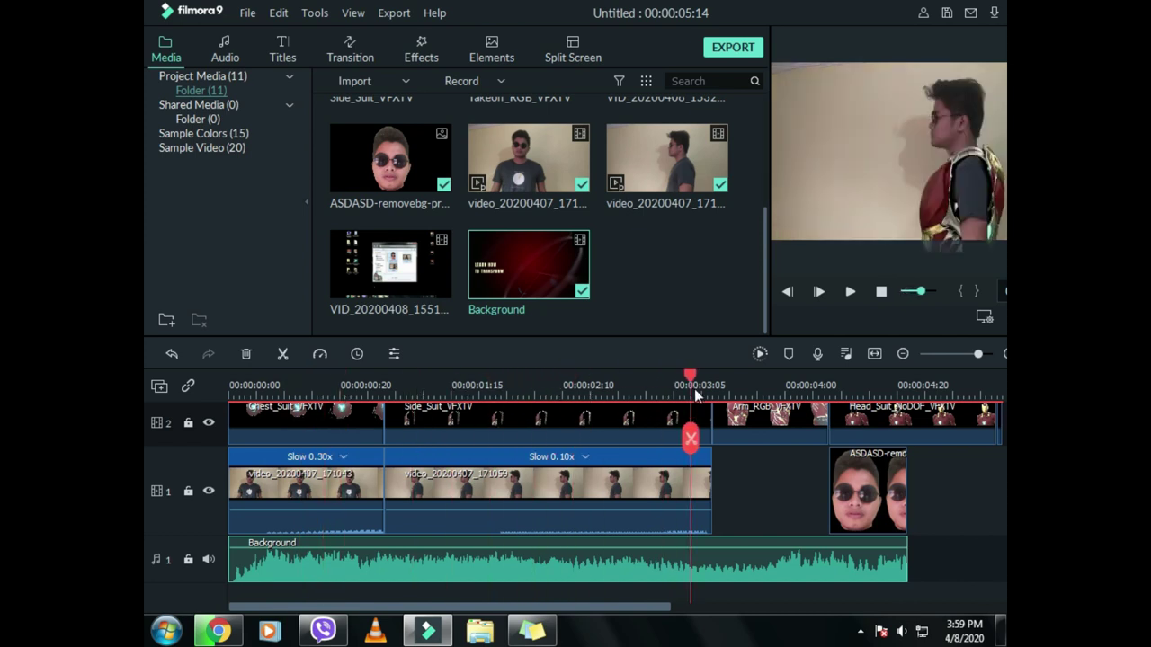
Step: Browse the full Elements library for effects that suit the transformation
{"action": "left_click", "coordinate": [492, 52]}
{"action": "scroll", "coordinate": [558, 251], "scroll_direction": "down", "scroll_amount": 5}
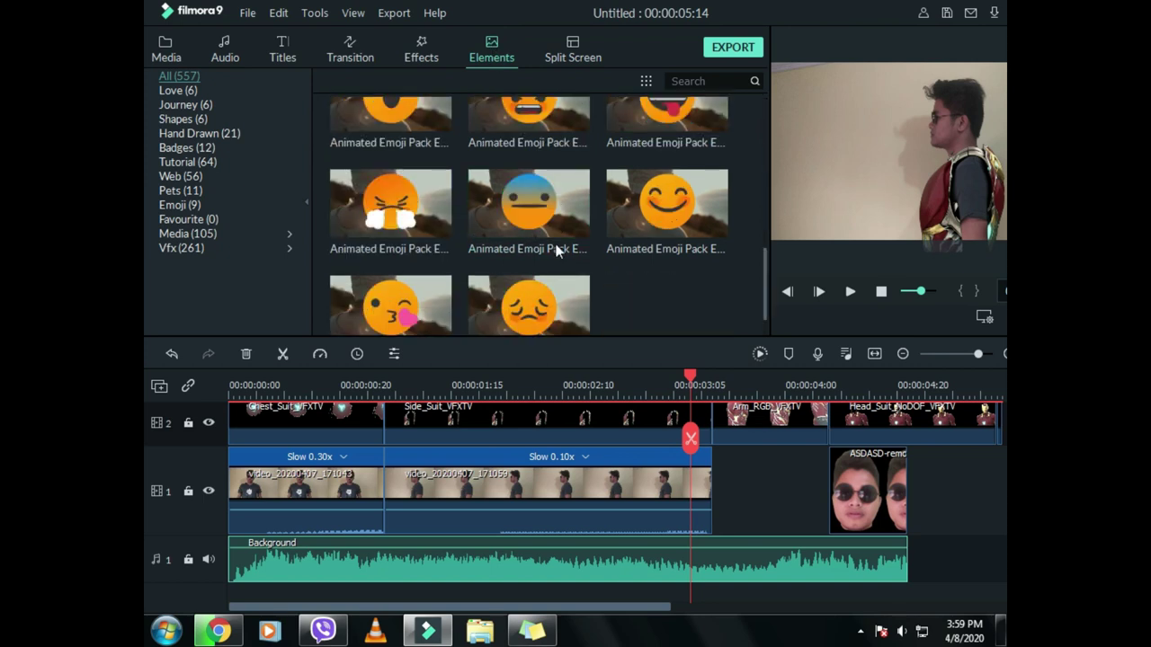
{"action": "scroll", "coordinate": [556, 250], "scroll_direction": "down", "scroll_amount": 15}
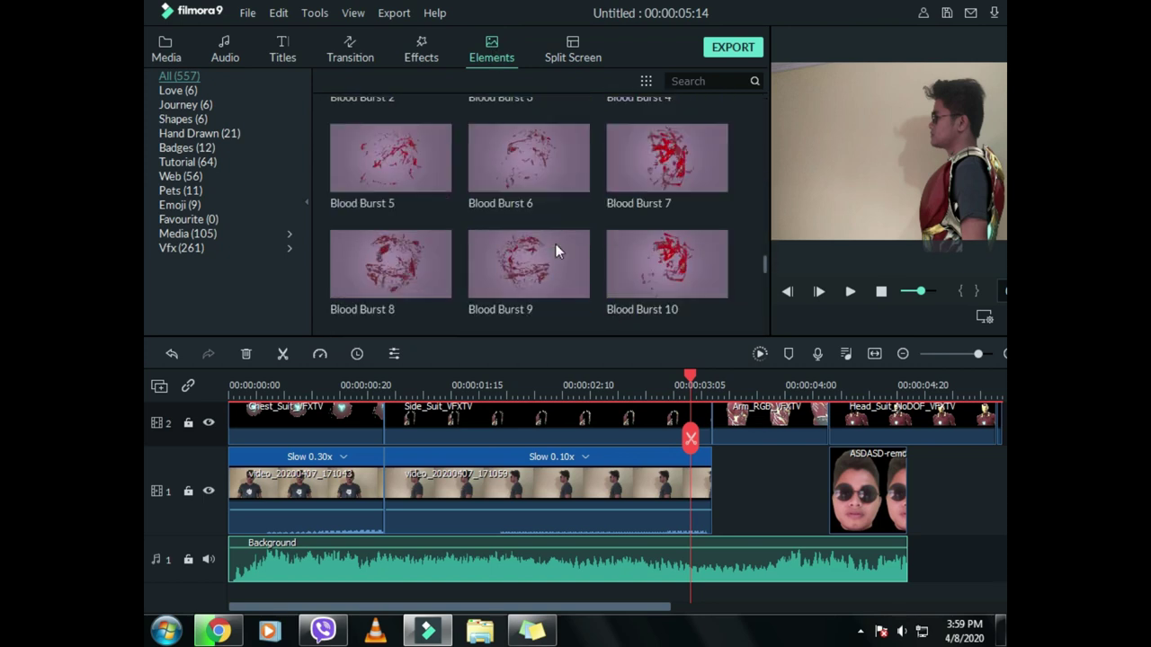
{"action": "scroll", "coordinate": [555, 242], "scroll_direction": "down", "scroll_amount": 15}
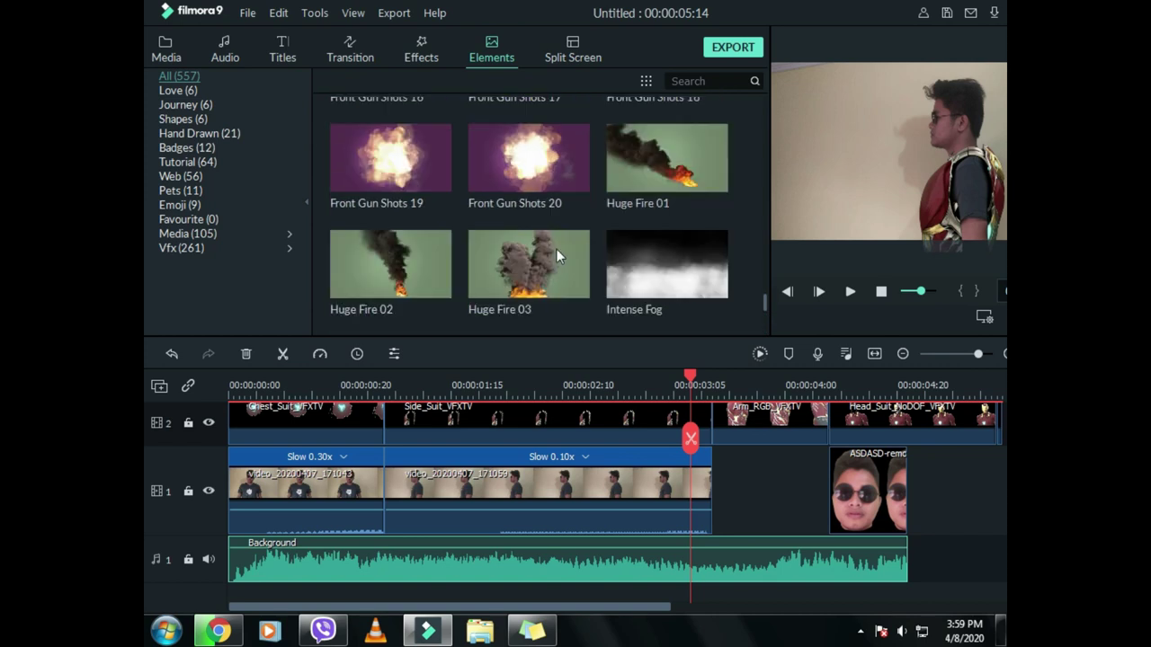
{"action": "scroll", "coordinate": [522, 239], "scroll_direction": "down", "scroll_amount": 15}
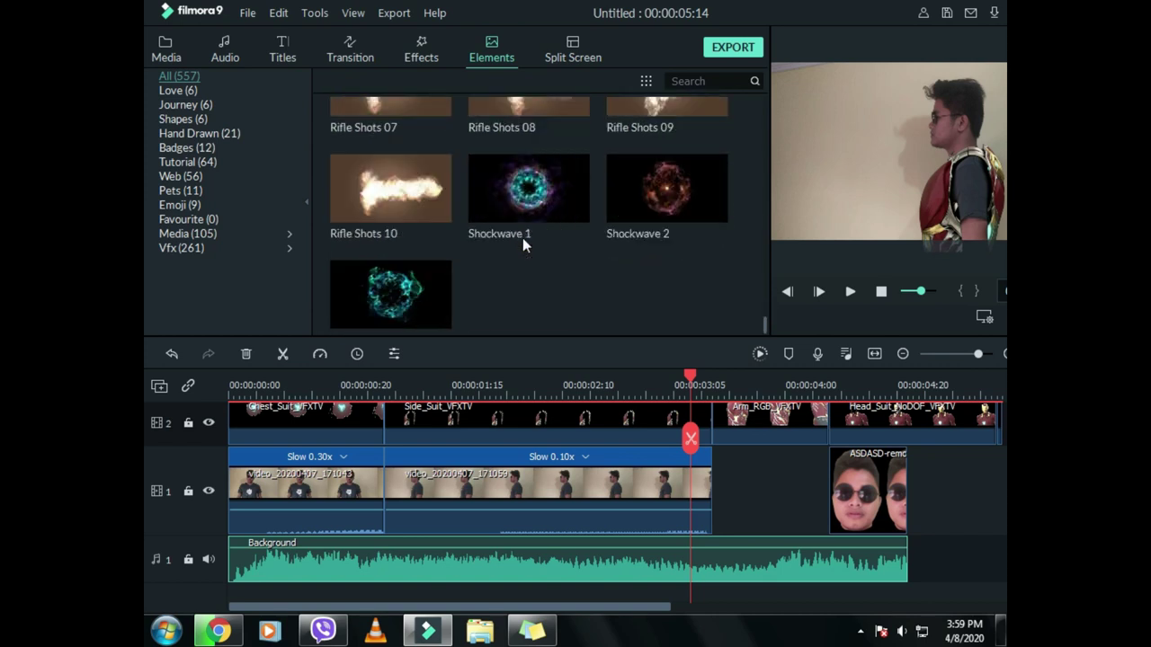
{"action": "scroll", "coordinate": [524, 242], "scroll_direction": "down", "scroll_amount": 15}
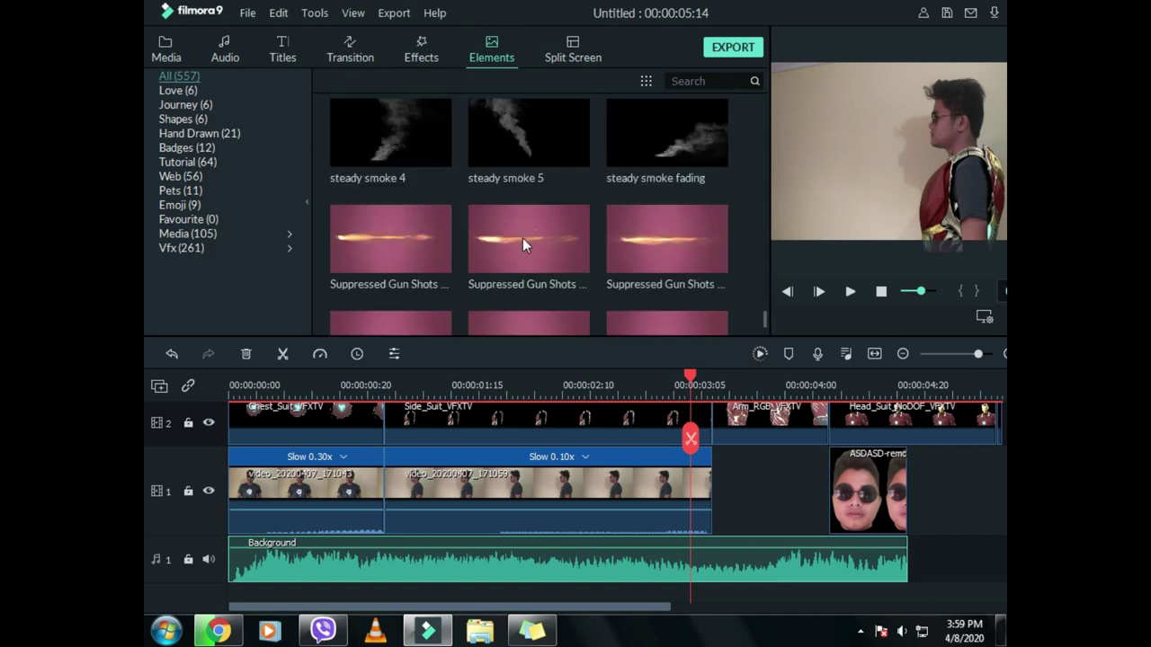
{"action": "scroll", "coordinate": [522, 237], "scroll_direction": "down", "scroll_amount": 15}
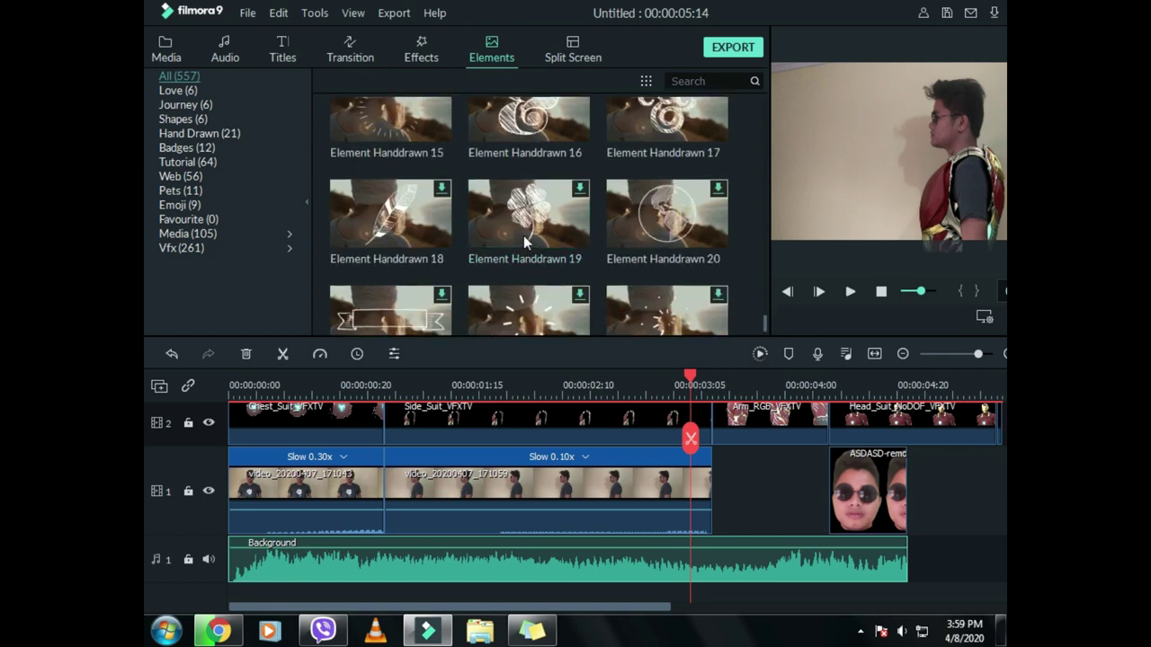
{"action": "scroll", "coordinate": [503, 167], "scroll_direction": "down", "scroll_amount": 3}
Step: Add the 007 Series filter on video track 3 and make it cover all the suit clips from the start of the timeline
{"action": "left_click", "coordinate": [425, 55]}
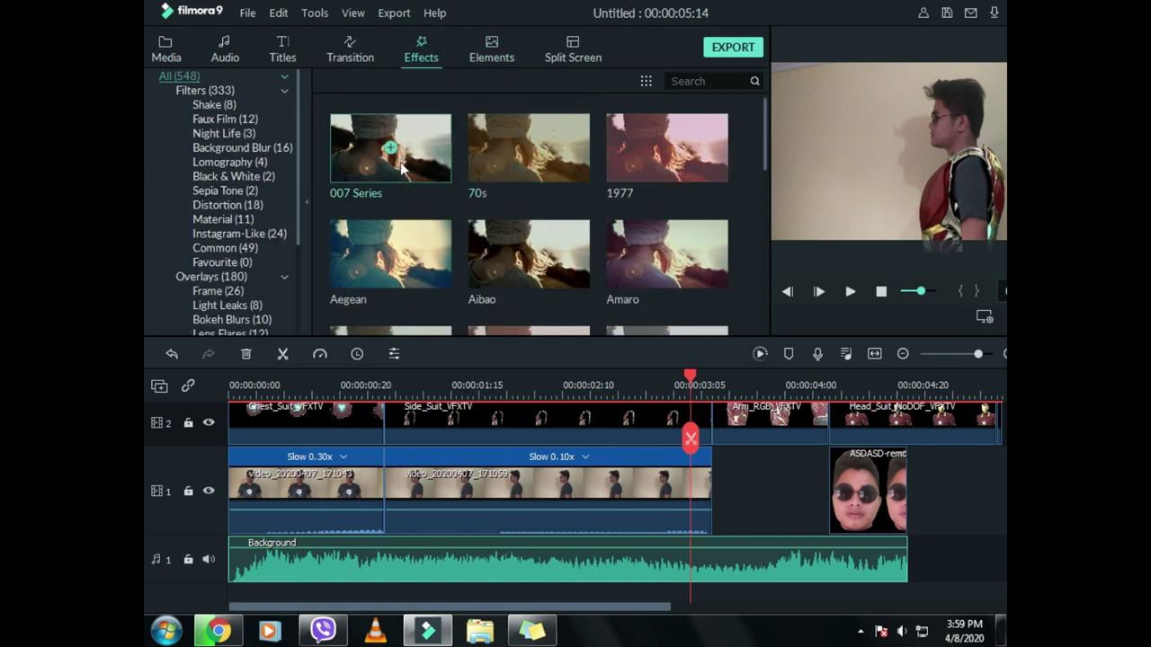
{"action": "scroll", "coordinate": [559, 244], "scroll_direction": "down", "scroll_amount": 6}
{"action": "scroll", "coordinate": [558, 245], "scroll_direction": "up", "scroll_amount": 6}
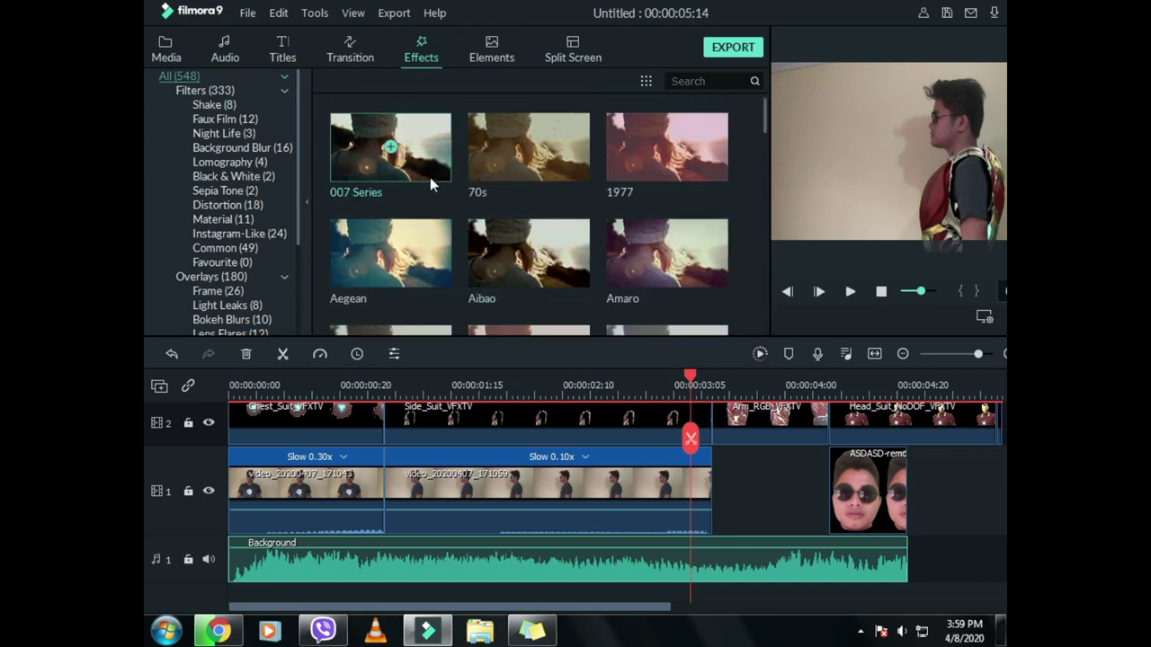
{"action": "left_click_drag", "start_coordinate": [430, 177], "coordinate": [479, 176]}
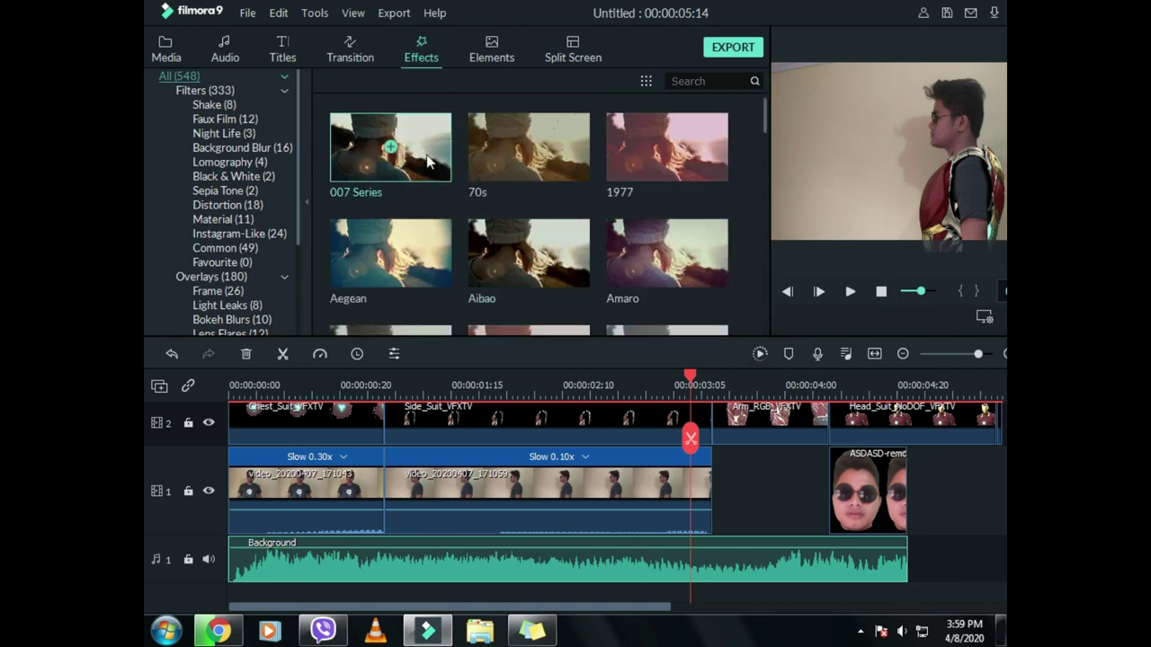
{"action": "scroll", "coordinate": [832, 526], "scroll_direction": "up", "scroll_amount": 1}
{"action": "left_click_drag", "start_coordinate": [491, 267], "coordinate": [527, 433]}
{"action": "left_click_drag", "start_coordinate": [381, 435], "coordinate": [384, 437]}
{"action": "left_click_drag", "start_coordinate": [693, 381], "coordinate": [630, 405]}
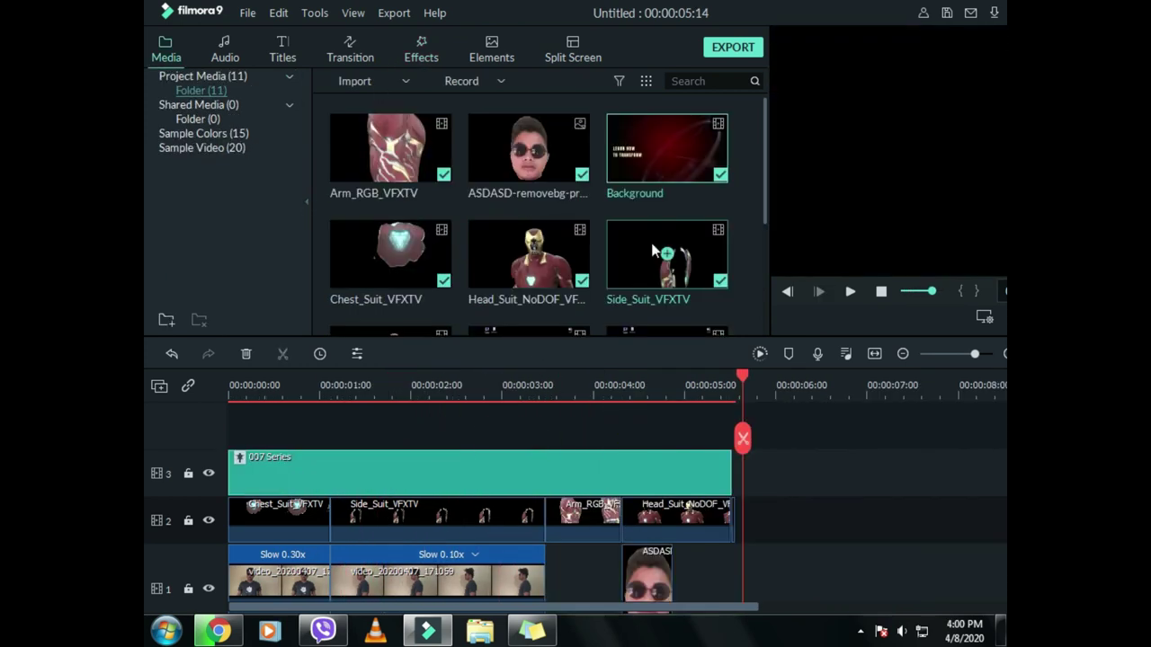
Step: Add the Takeoff_RGB_VFXTV clip on track 2 directly after the Head_Suit_NoDOF clip and move the playhead to its beginning
{"action": "scroll", "coordinate": [657, 257], "scroll_direction": "down", "scroll_amount": 3}
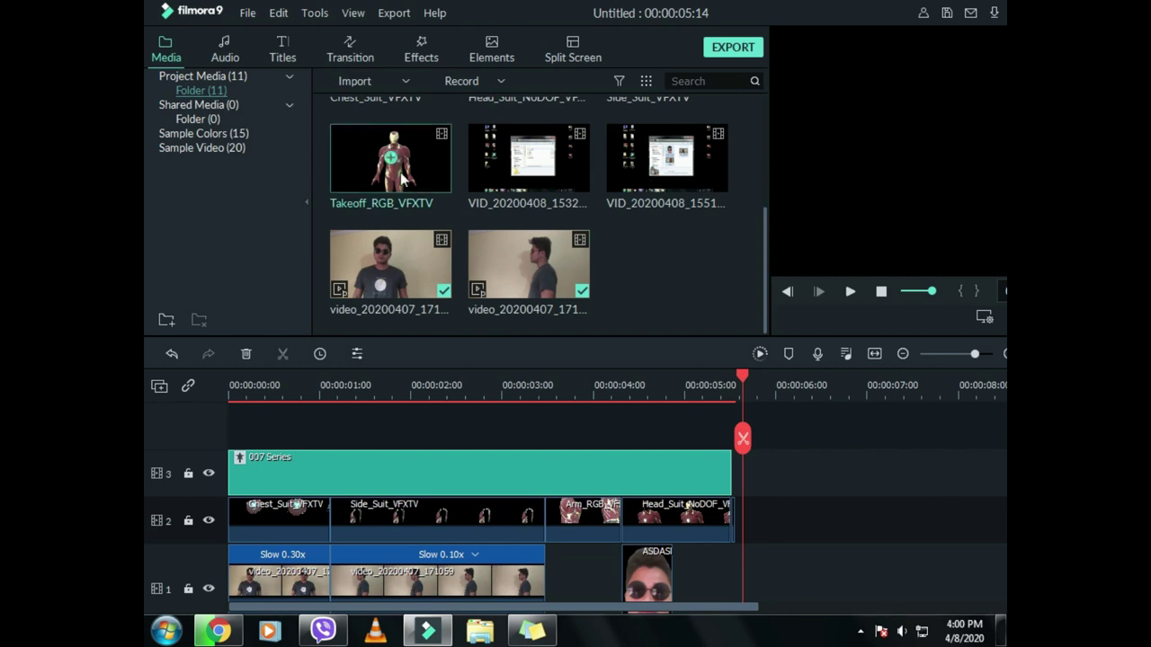
{"action": "left_click_drag", "start_coordinate": [657, 376], "coordinate": [741, 509]}
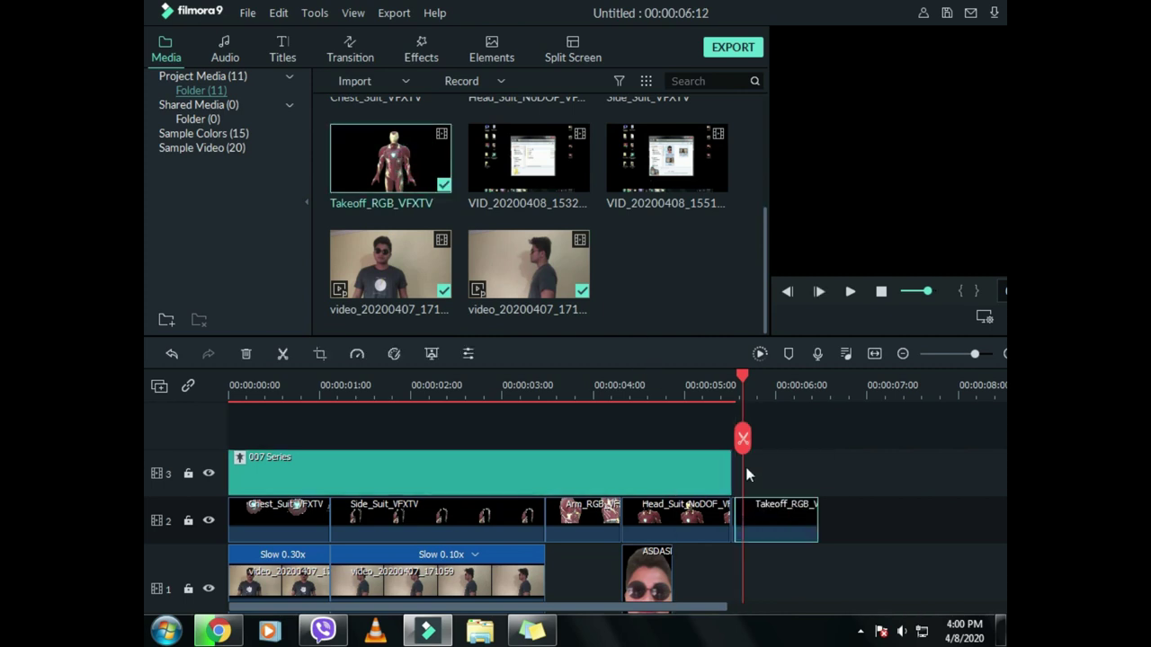
{"action": "mouse_move", "coordinate": [742, 384]}
{"action": "left_mouse_down"}
{"action": "mouse_move", "coordinate": [799, 389]}
{"action": "mouse_move", "coordinate": [760, 401]}
{"action": "mouse_move", "coordinate": [742, 387]}
{"action": "left_mouse_up"}
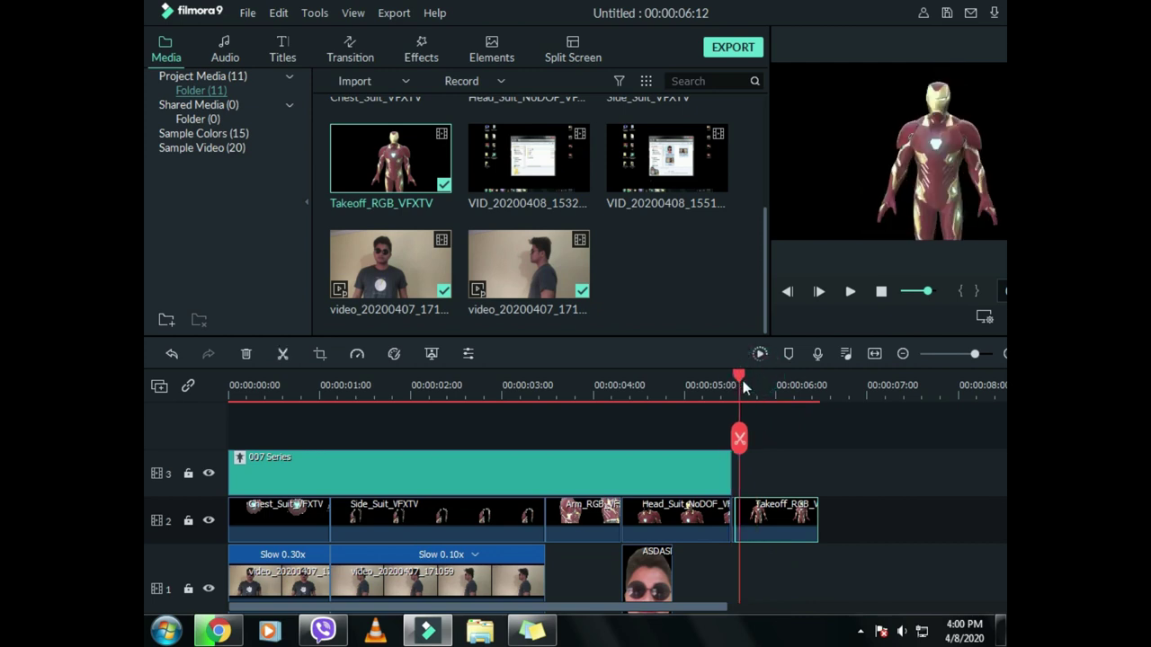
Step: Look through the Elements and Effects libraries for an overlay for the Takeoff_RGB_VFXTV clip
{"action": "left_click", "coordinate": [486, 58]}
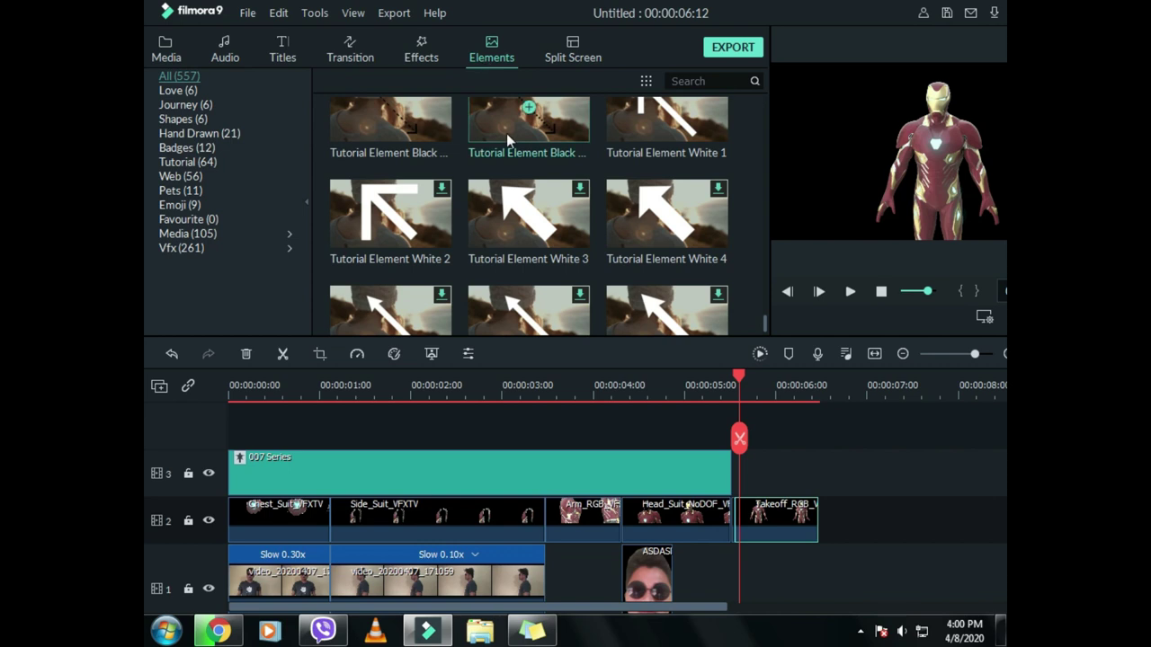
{"action": "left_click", "coordinate": [424, 49]}
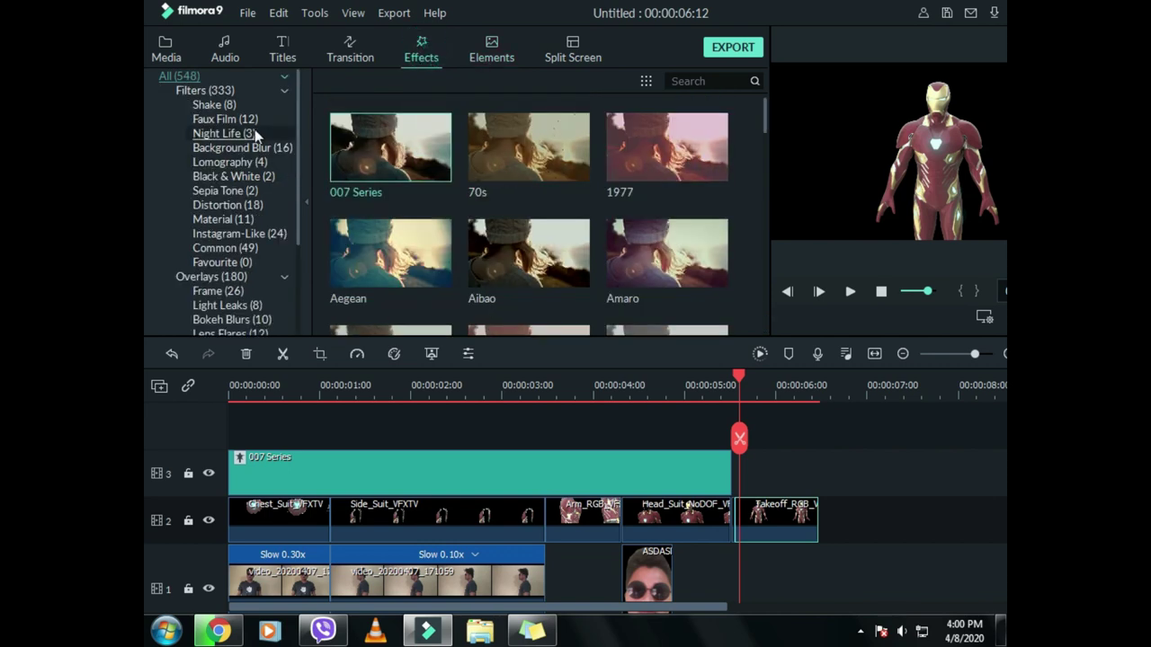
{"action": "scroll", "coordinate": [291, 223], "scroll_direction": "down", "scroll_amount": 2}
{"action": "scroll", "coordinate": [271, 248], "scroll_direction": "down", "scroll_amount": 1}
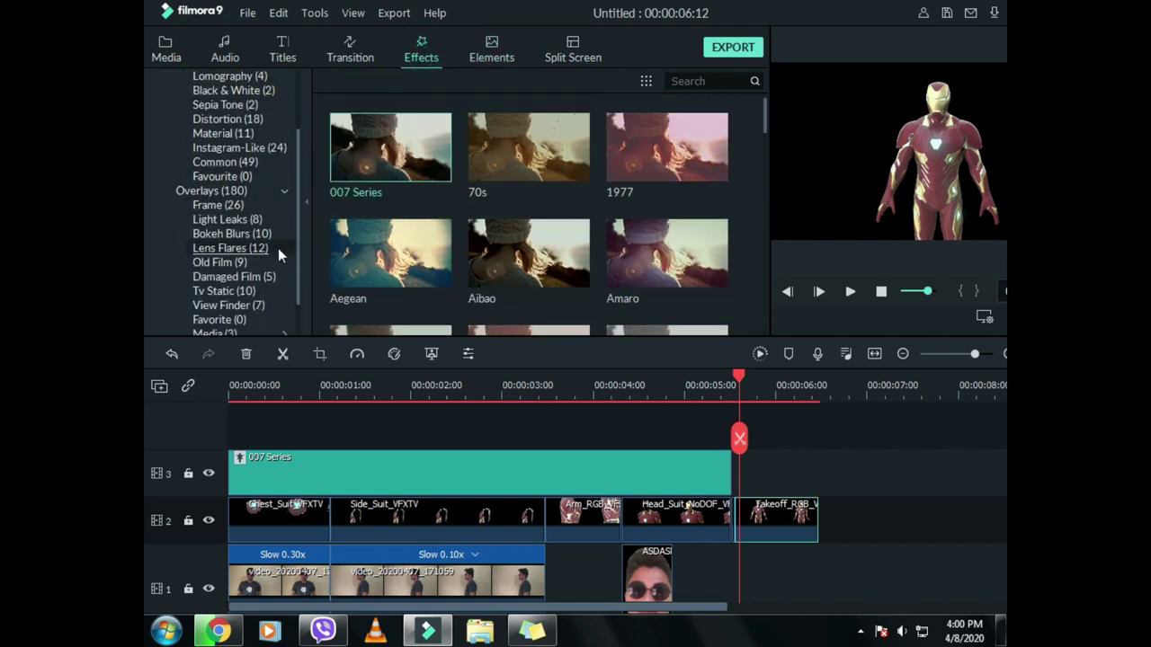
{"action": "left_click", "coordinate": [492, 51]}
{"action": "scroll", "coordinate": [457, 212], "scroll_direction": "down", "scroll_amount": 10}
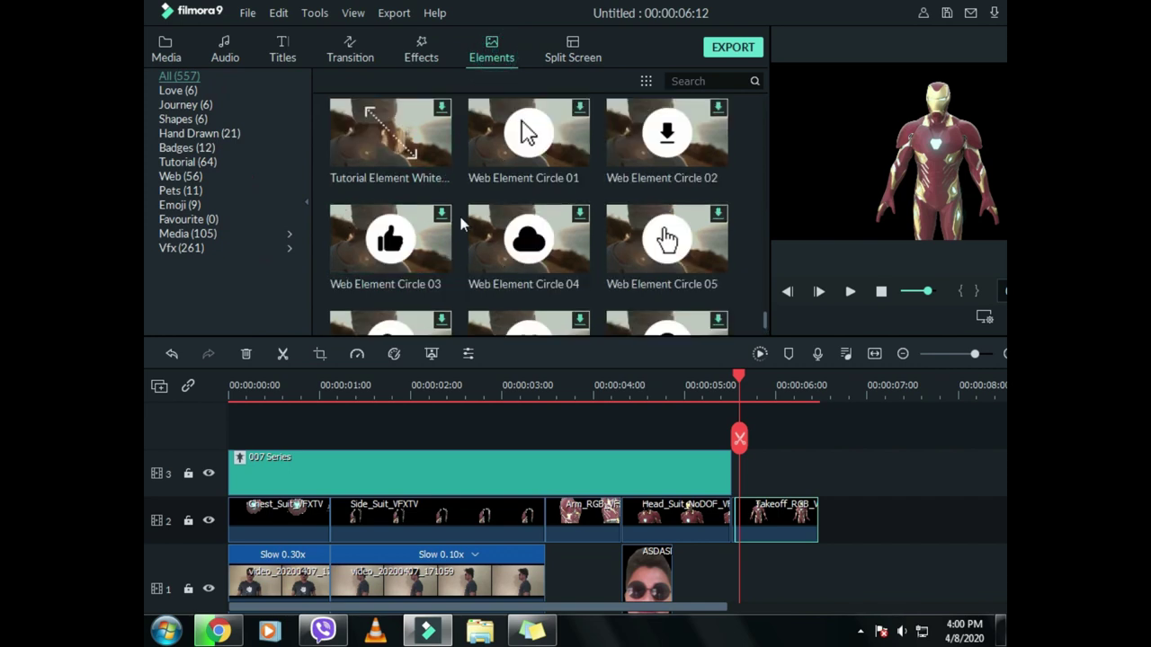
{"action": "scroll", "coordinate": [464, 222], "scroll_direction": "up", "scroll_amount": 2}
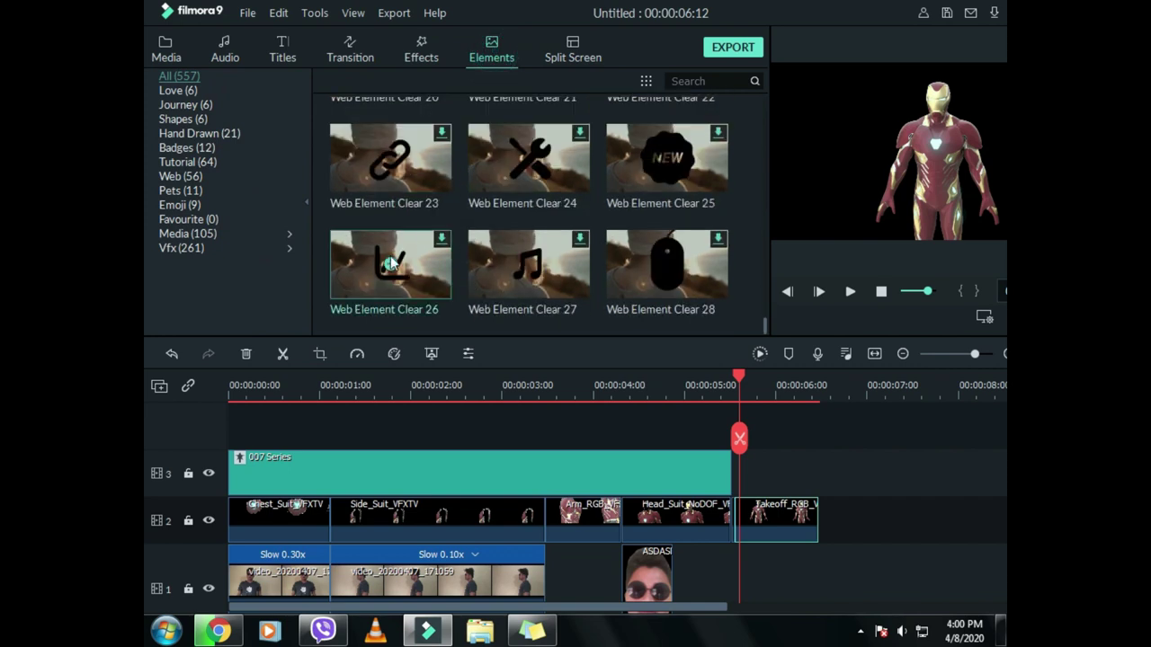
{"action": "scroll", "coordinate": [390, 255], "scroll_direction": "up", "scroll_amount": 5}
{"action": "scroll", "coordinate": [397, 235], "scroll_direction": "up", "scroll_amount": 5}
Step: Add the "cloud blowing out" element from the Vfx category on track 3 above the Takeoff_RGB_VFXTV clip
{"action": "left_click", "coordinate": [189, 247]}
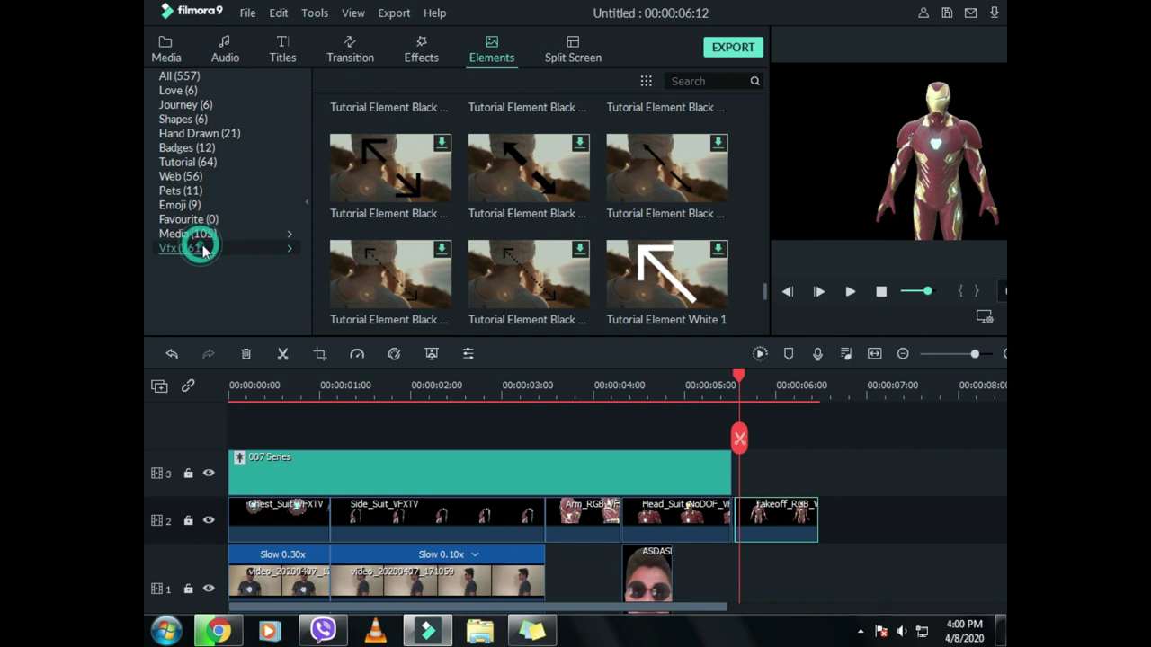
{"action": "scroll", "coordinate": [504, 227], "scroll_direction": "down", "scroll_amount": 15}
{"action": "scroll", "coordinate": [566, 235], "scroll_direction": "up", "scroll_amount": 4}
{"action": "scroll", "coordinate": [573, 236], "scroll_direction": "down", "scroll_amount": 6}
{"action": "left_click", "coordinate": [560, 162]}
{"action": "left_click_drag", "start_coordinate": [609, 320], "coordinate": [743, 488]}
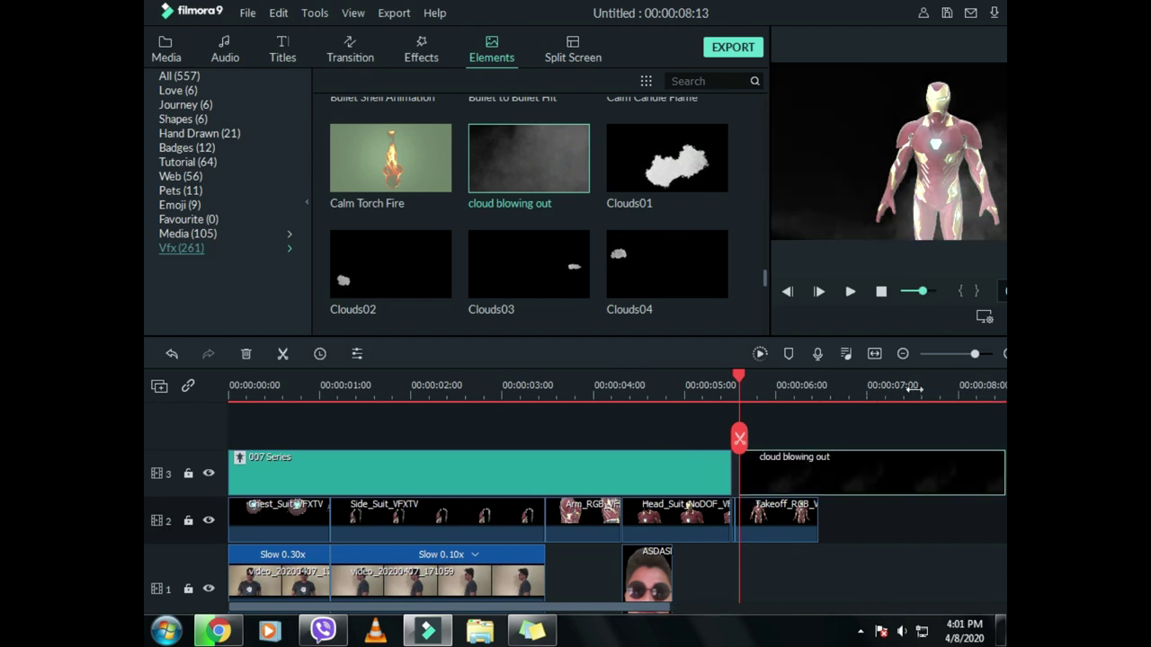
Step: Trim the "cloud blowing out" clip to end just after the Takeoff_RGB_VFXTV clip and shift the cloud toward the lower left of the frame
{"action": "scroll", "coordinate": [914, 395], "scroll_direction": "down", "scroll_amount": 1}
{"action": "left_click_drag", "start_coordinate": [932, 462], "coordinate": [774, 476]}
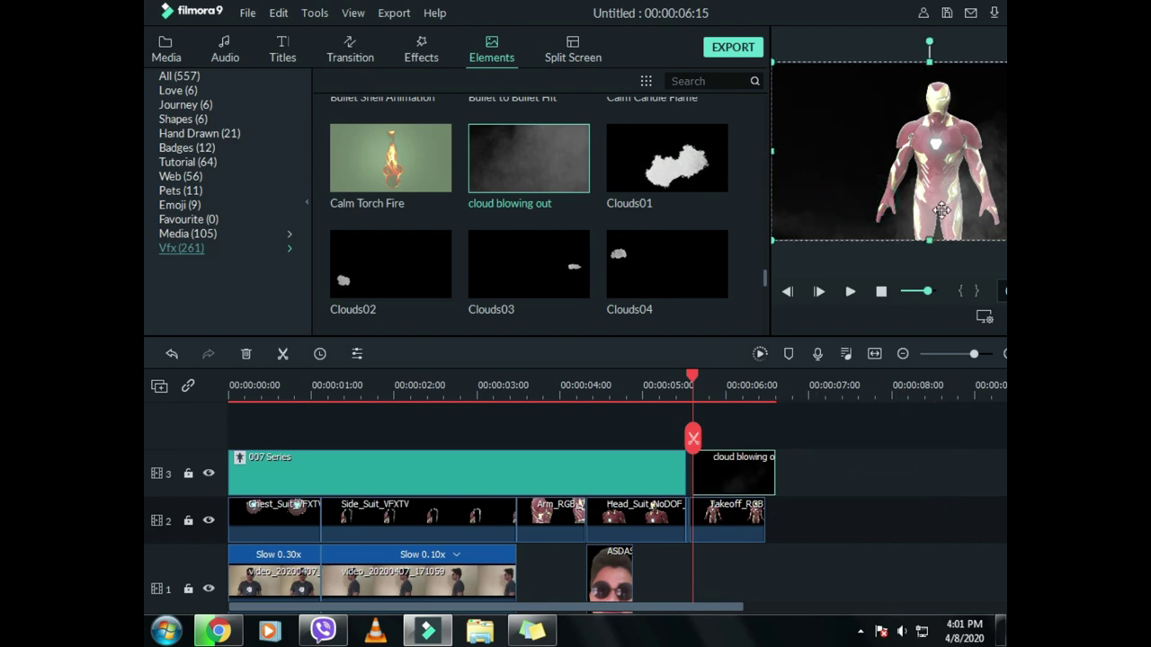
{"action": "left_click_drag", "start_coordinate": [926, 205], "coordinate": [673, 242]}
{"action": "left_click", "coordinate": [881, 455]}
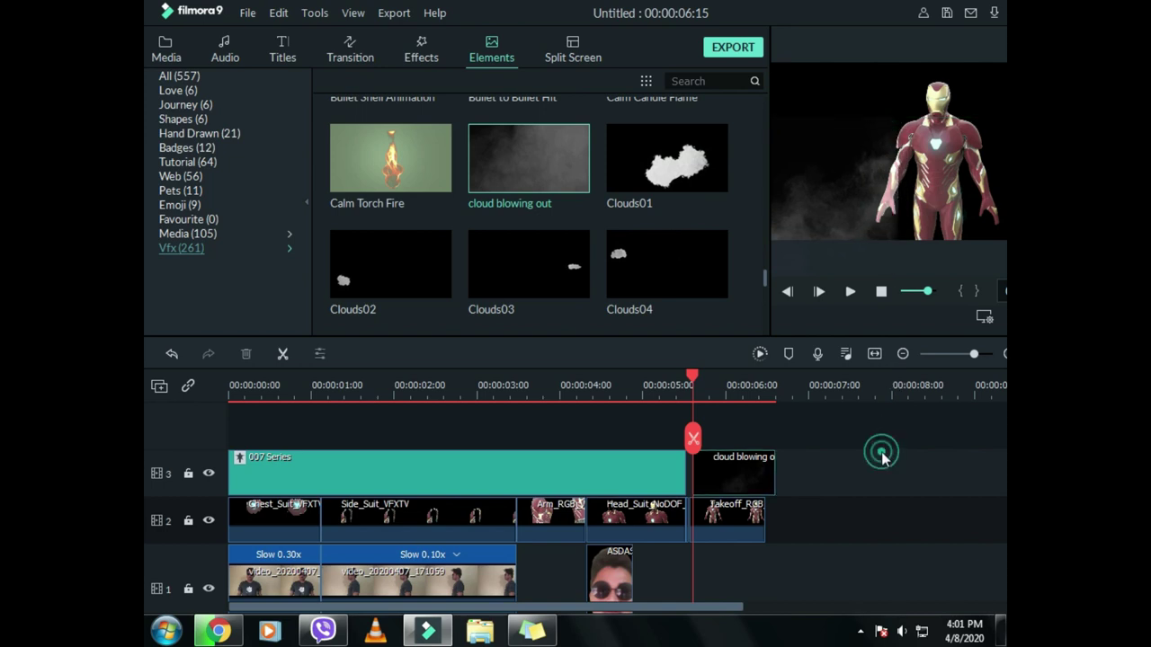
Step: Add the Heroes Pack Openers 04 title on track 3 directly after the "cloud blowing out" clip
{"action": "left_click_drag", "start_coordinate": [693, 385], "coordinate": [779, 396]}
{"action": "left_click", "coordinate": [345, 52]}
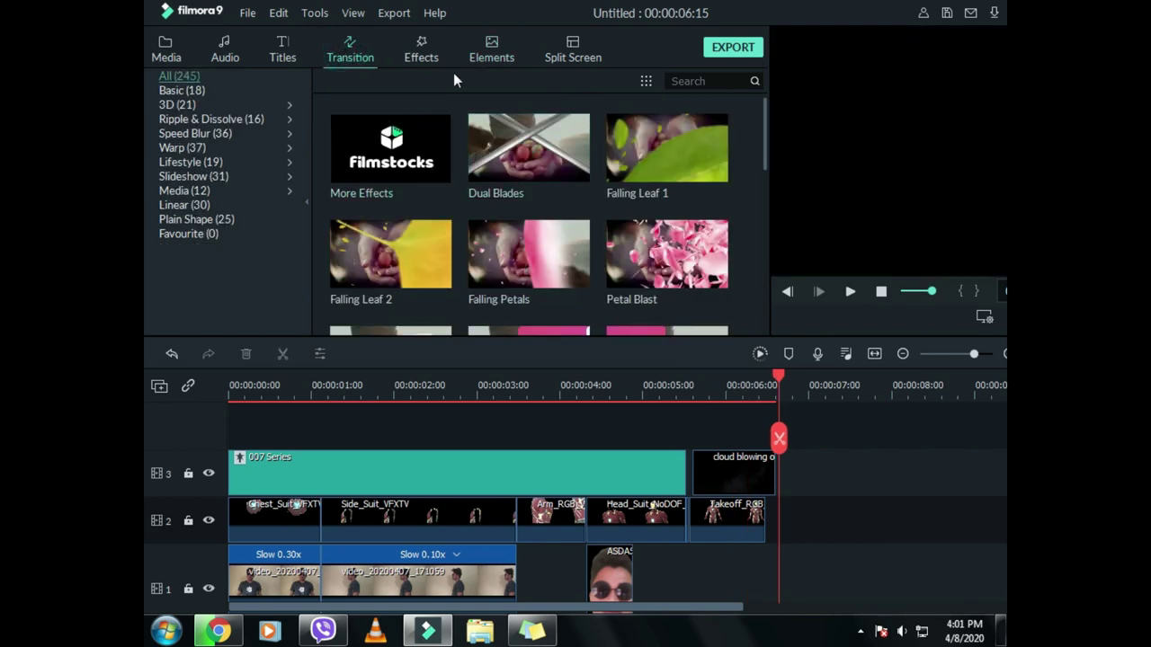
{"action": "left_click", "coordinate": [424, 49]}
{"action": "left_click", "coordinate": [353, 50]}
{"action": "left_click", "coordinate": [281, 49]}
{"action": "scroll", "coordinate": [555, 213], "scroll_direction": "down", "scroll_amount": 5}
{"action": "left_click_drag", "start_coordinate": [694, 268], "coordinate": [792, 462]}
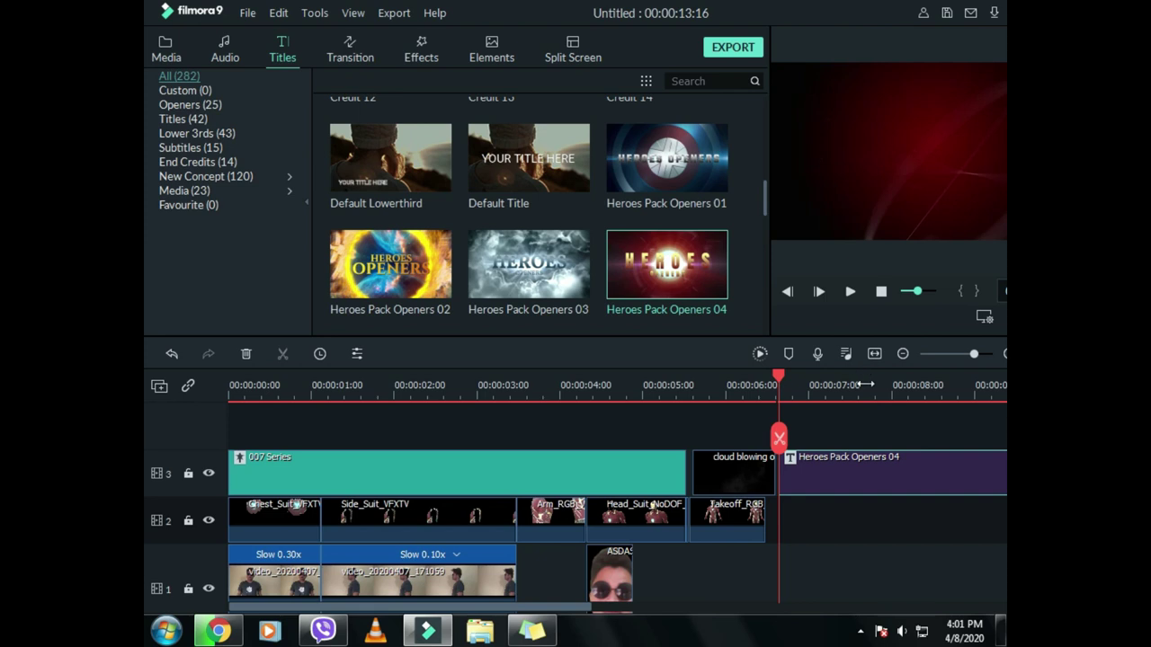
Step: Open the main text of the Heroes Pack Openers 04 title for editing, with the playhead at 00:00:12:13
{"action": "left_click", "coordinate": [874, 353]}
{"action": "left_click_drag", "start_coordinate": [596, 382], "coordinate": [924, 406]}
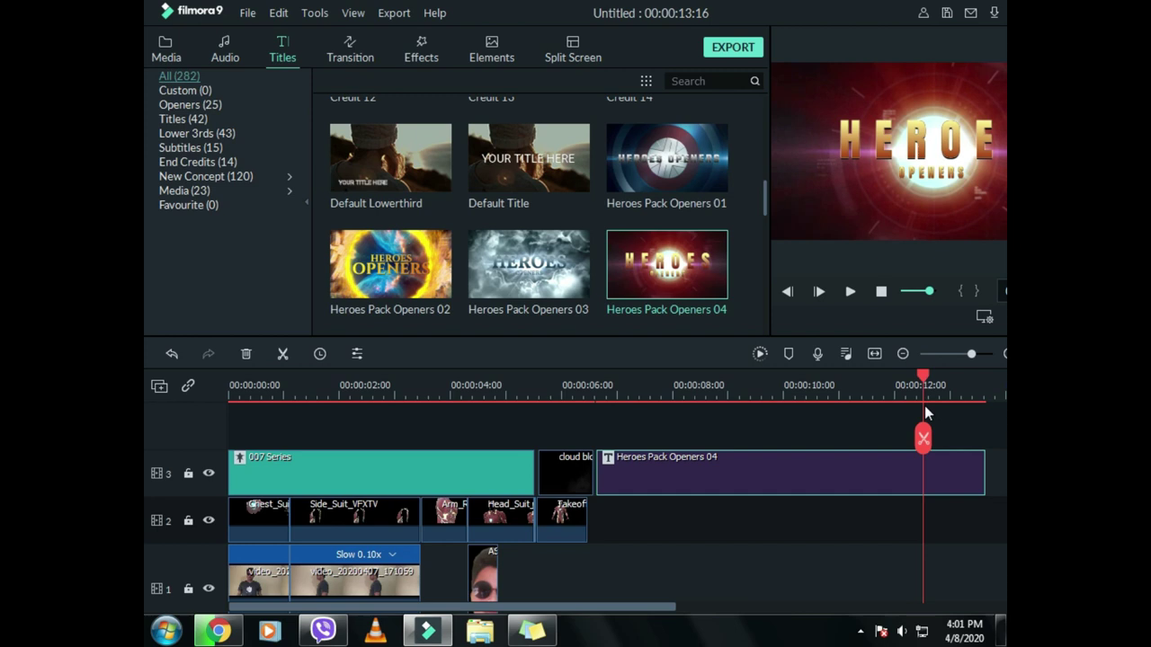
{"action": "double_click", "coordinate": [870, 16]}
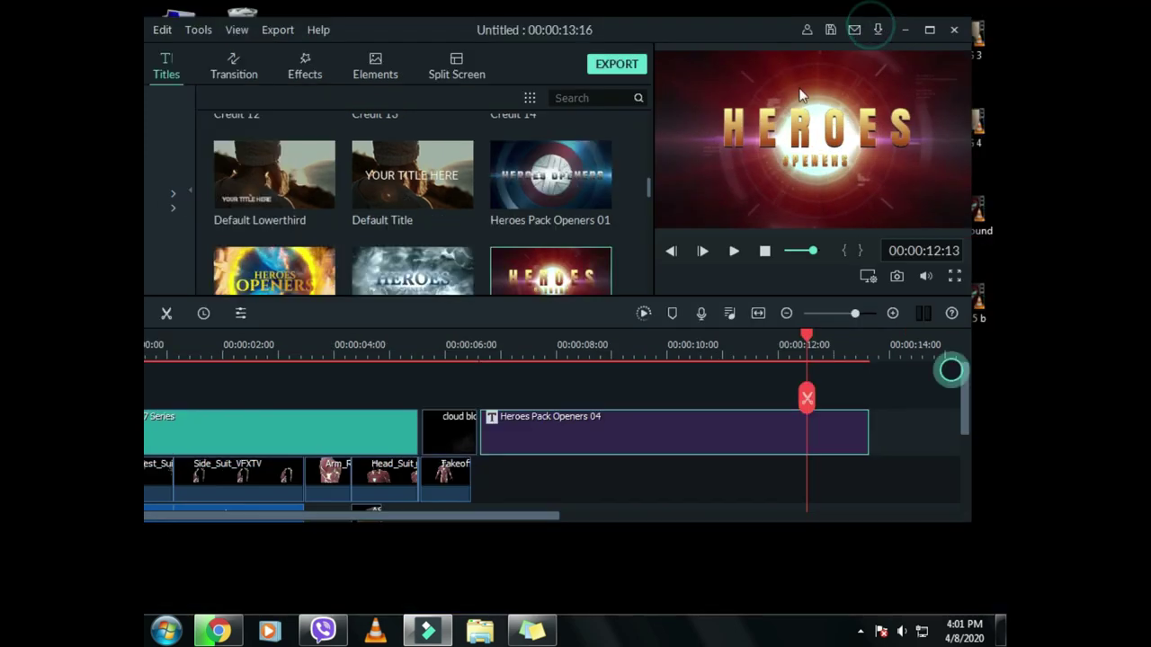
{"action": "left_click", "coordinate": [843, 128]}
{"action": "double_click", "coordinate": [854, 133]}
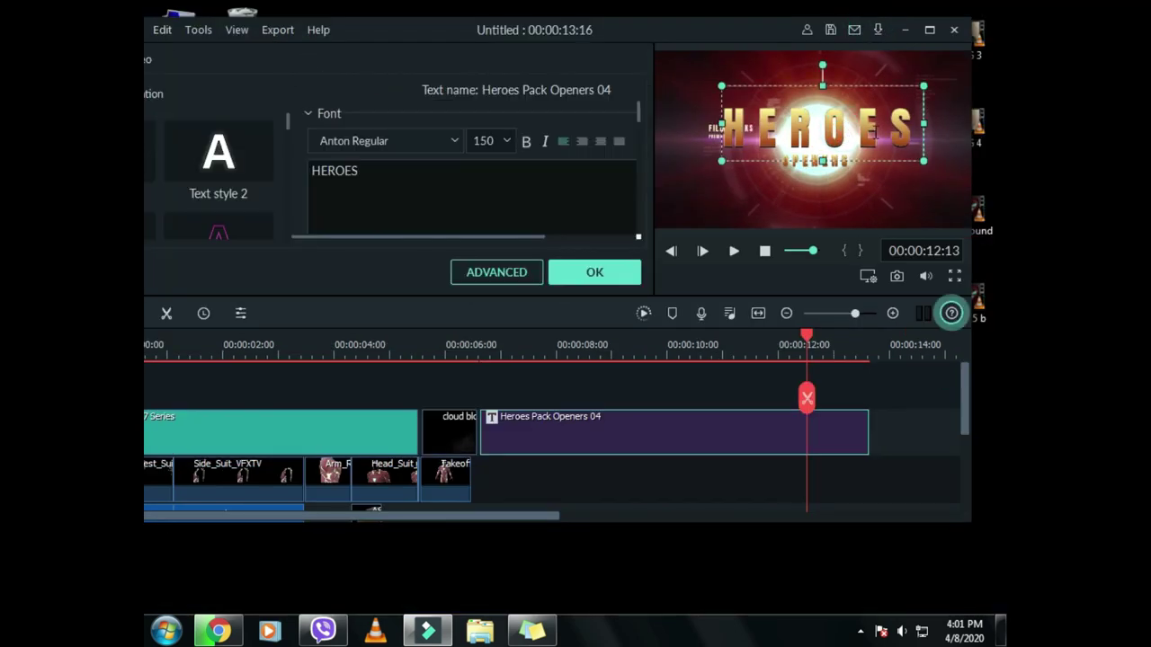
Step: Try replacing the title's main HEROES text with NAME
{"action": "double_click", "coordinate": [485, 179]}
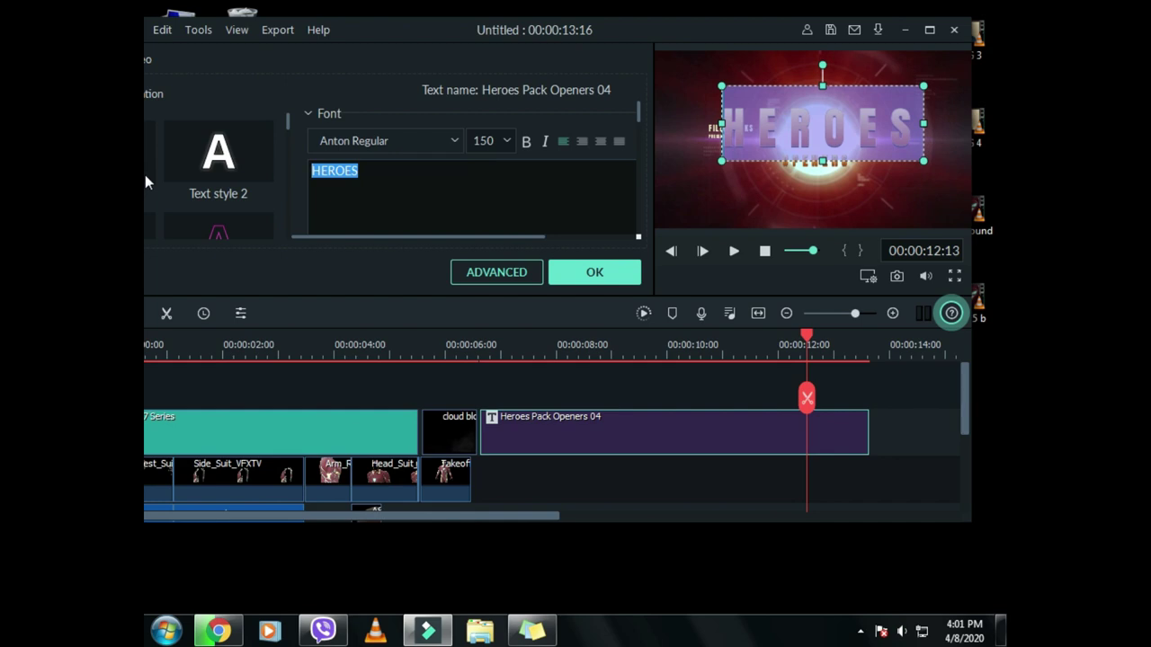
{"action": "type", "text": "NAME"}
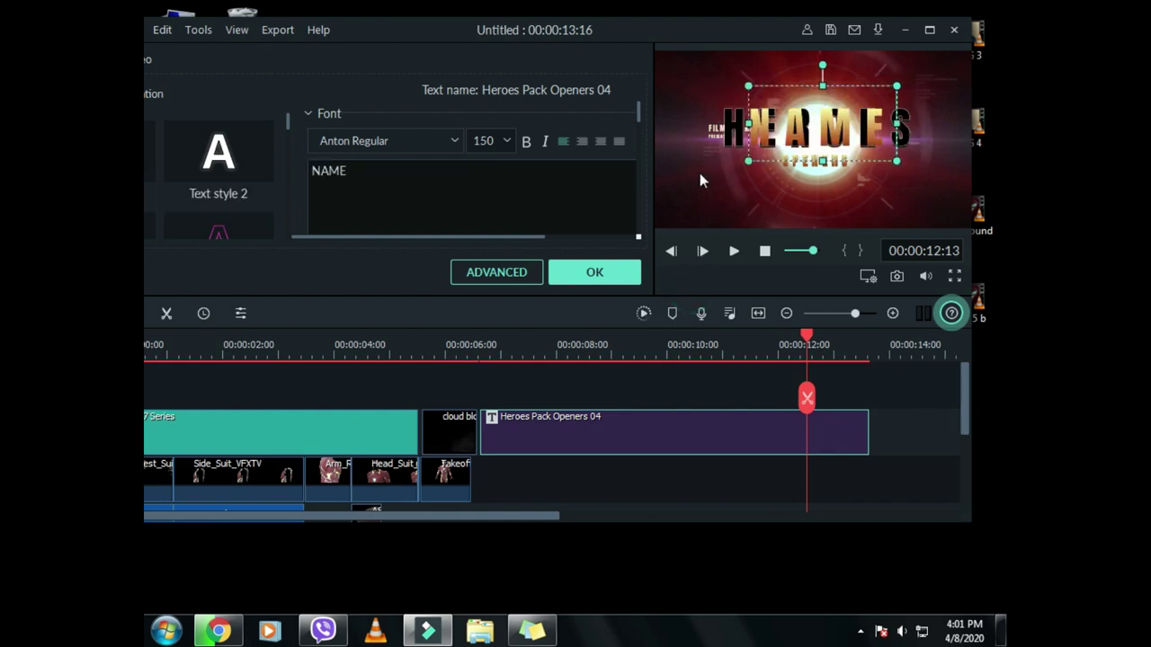
{"action": "key", "text": "ctrl+z"}
Step: Replace the HEROES text in the title's dark back layer with SUBSCRIBE
{"action": "double_click", "coordinate": [435, 171]}
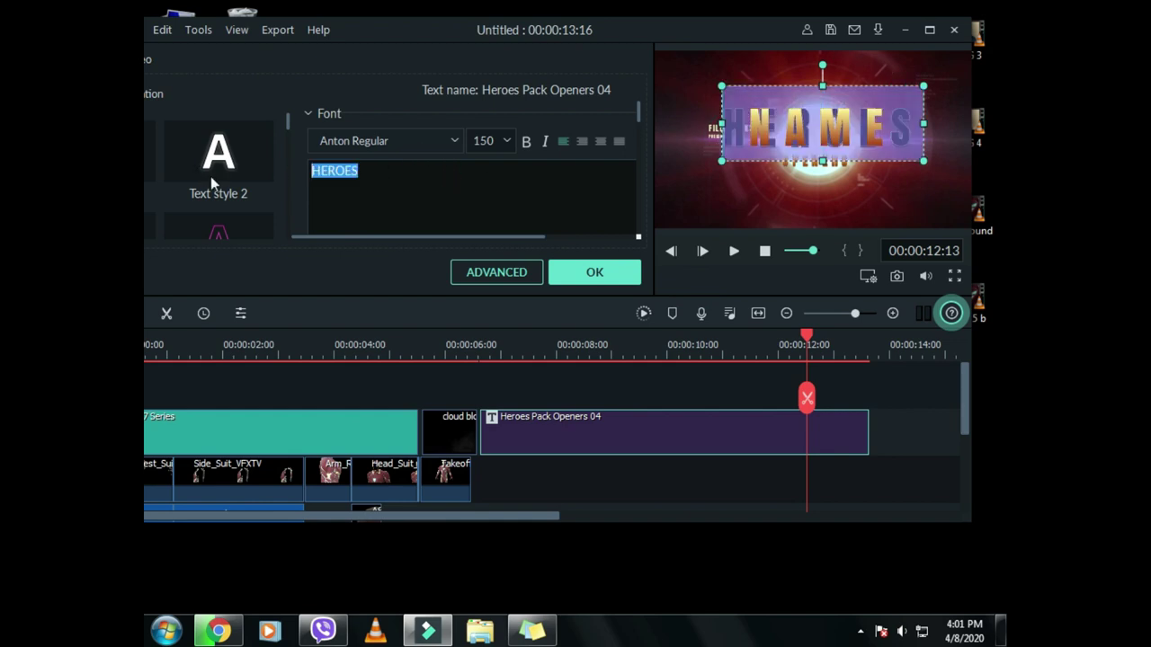
{"action": "type", "text": "SUBSCRIBE"}
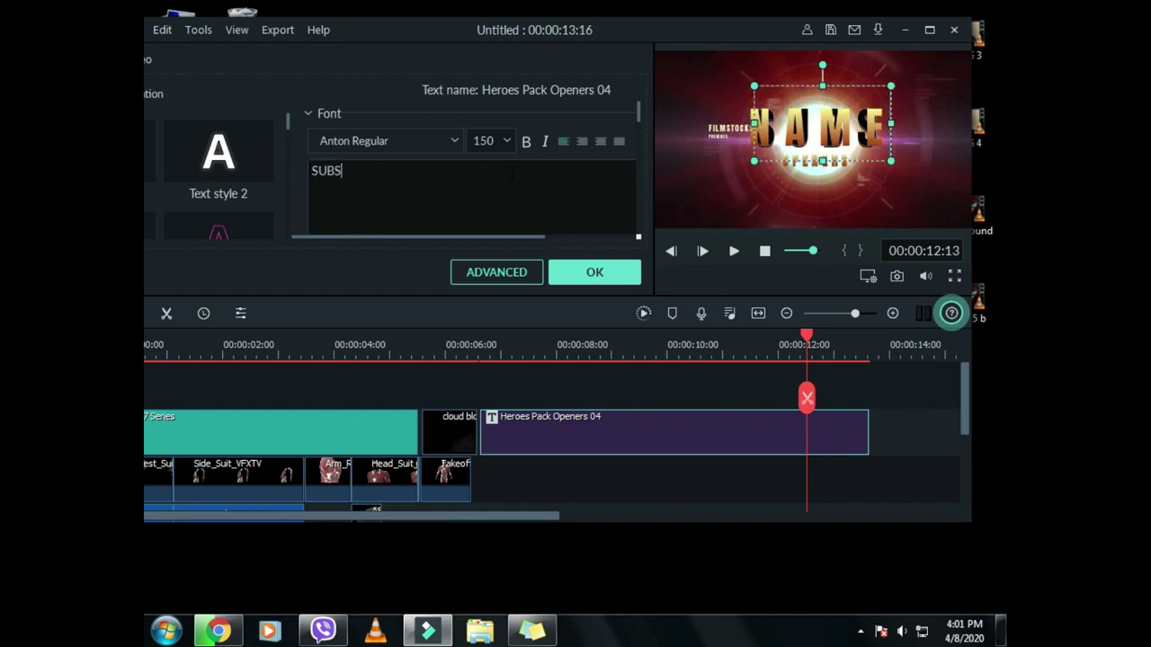
{"action": "left_click", "coordinate": [739, 280]}
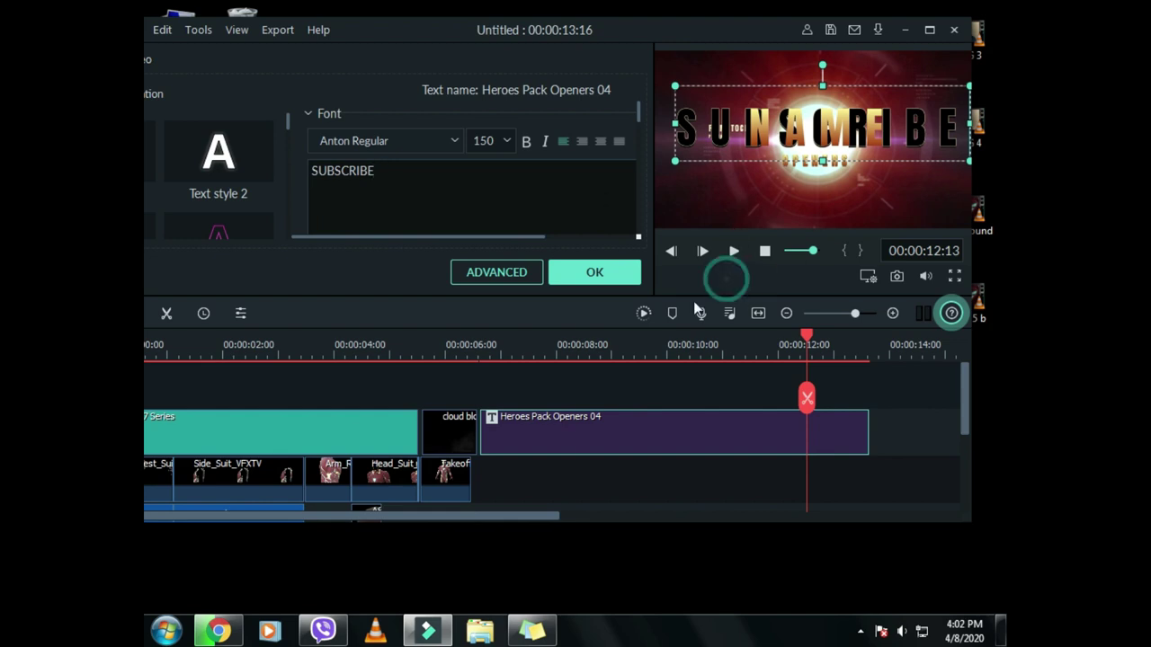
{"action": "left_click", "coordinate": [604, 277]}
Step: Set the title's overlapping gold text layer to SUBSCRIBE so it matches the dark layer behind it
{"action": "double_click", "coordinate": [800, 126]}
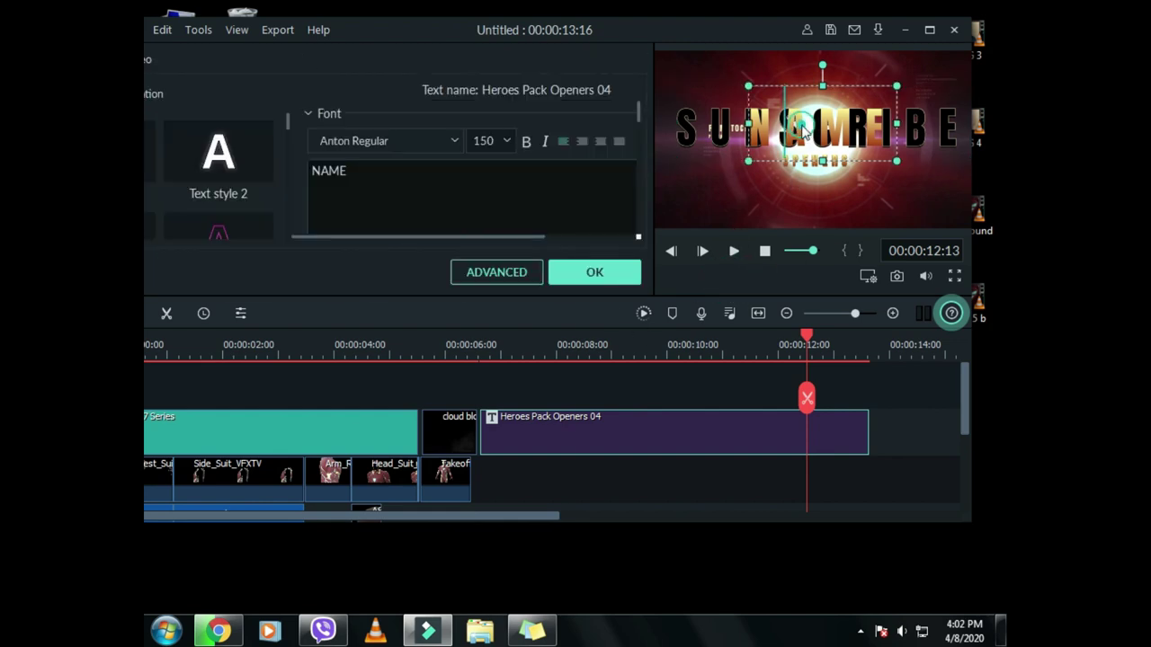
{"action": "triple_click", "coordinate": [455, 172]}
{"action": "type", "text": "SUBSCRIBE"}
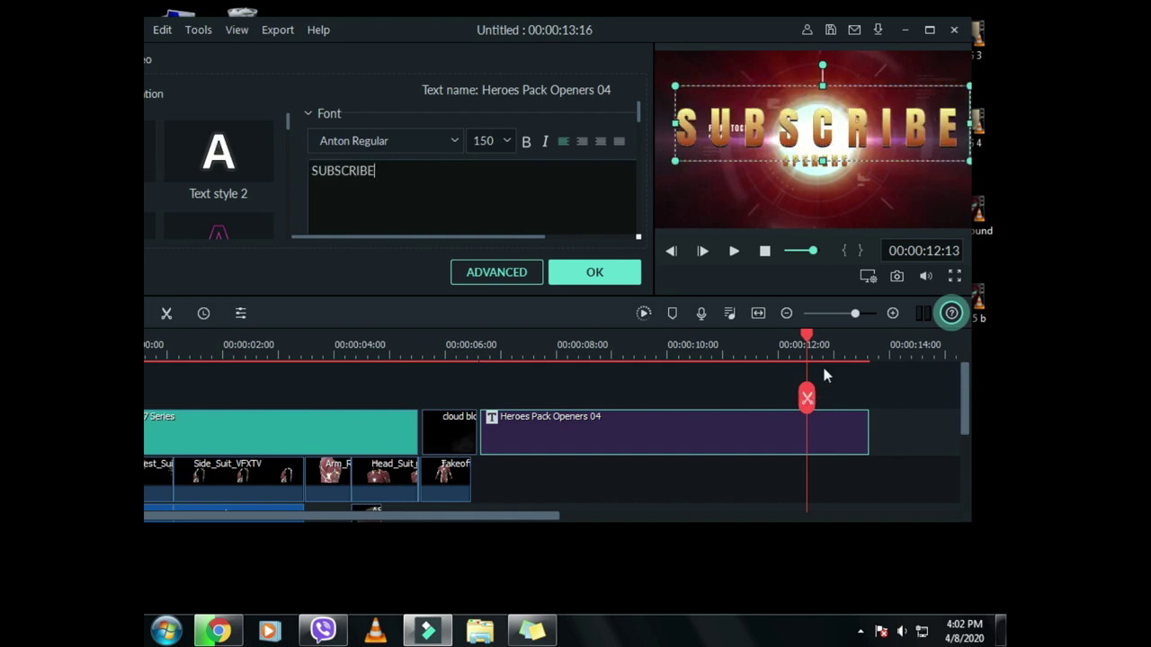
{"action": "left_click", "coordinate": [744, 289]}
{"action": "left_click", "coordinate": [919, 438]}
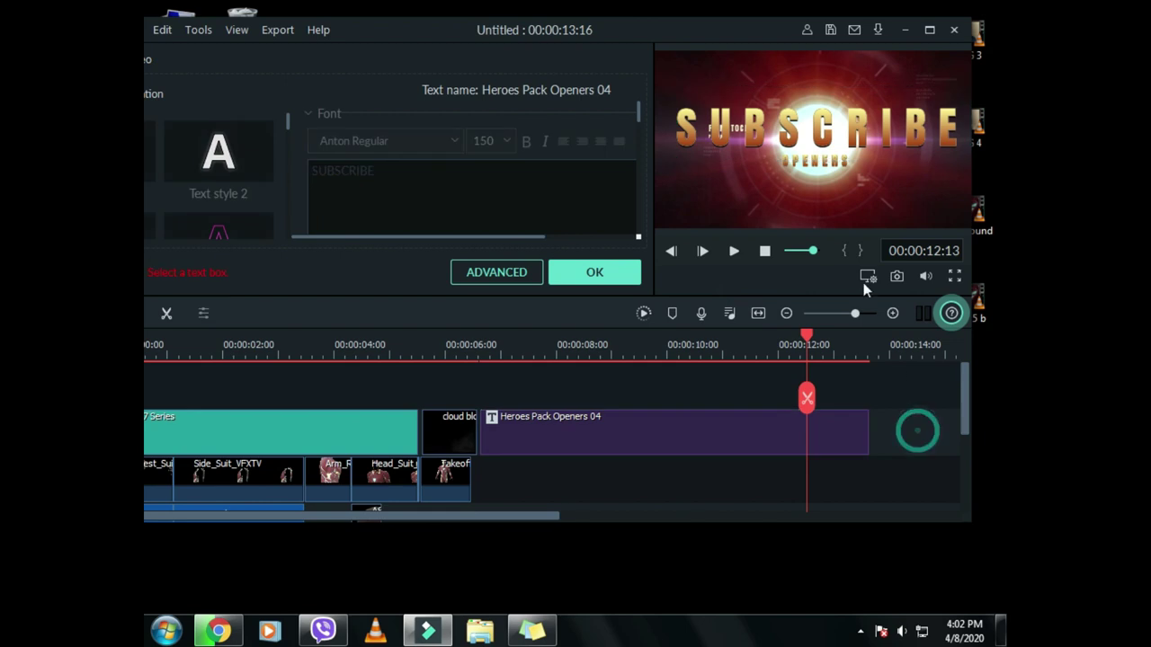
Step: Change the OPENERS subtitle to TO MY CHANNEL, preview the title's end and apply the text edits
{"action": "left_click", "coordinate": [818, 162]}
{"action": "left_click", "coordinate": [453, 189]}
{"action": "key", "text": "ctrl+a"}
{"action": "type", "text": "TO MY CHANNEL"}
{"action": "left_click", "coordinate": [927, 410]}
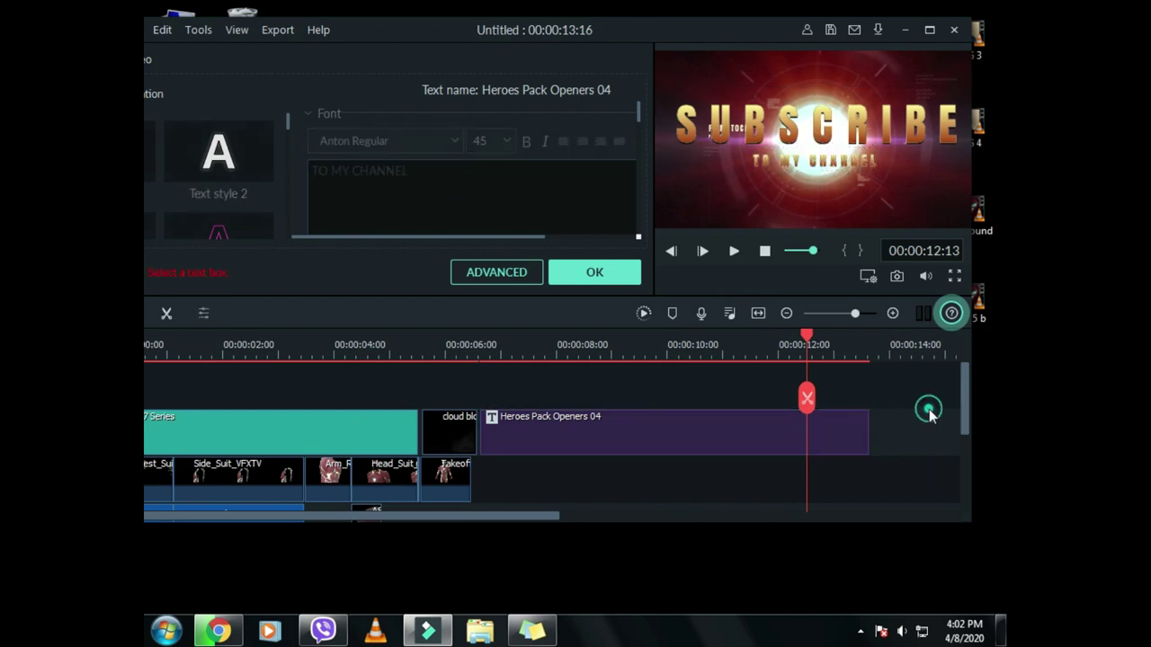
{"action": "left_click_drag", "start_coordinate": [806, 333], "coordinate": [858, 374]}
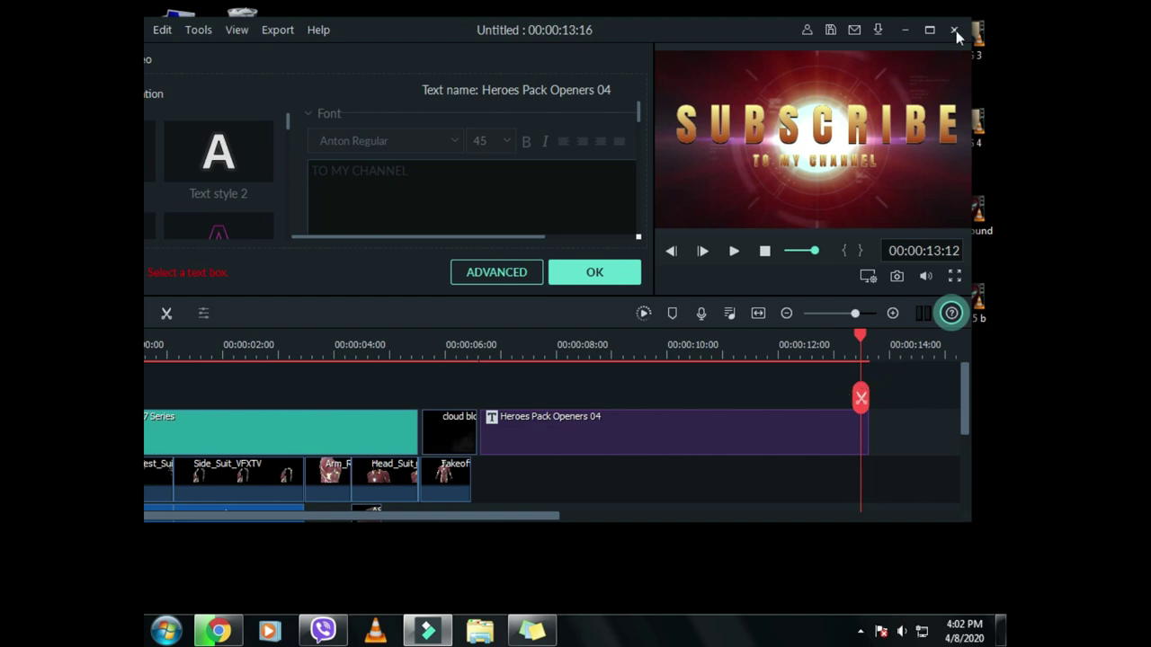
{"action": "left_click", "coordinate": [594, 271]}
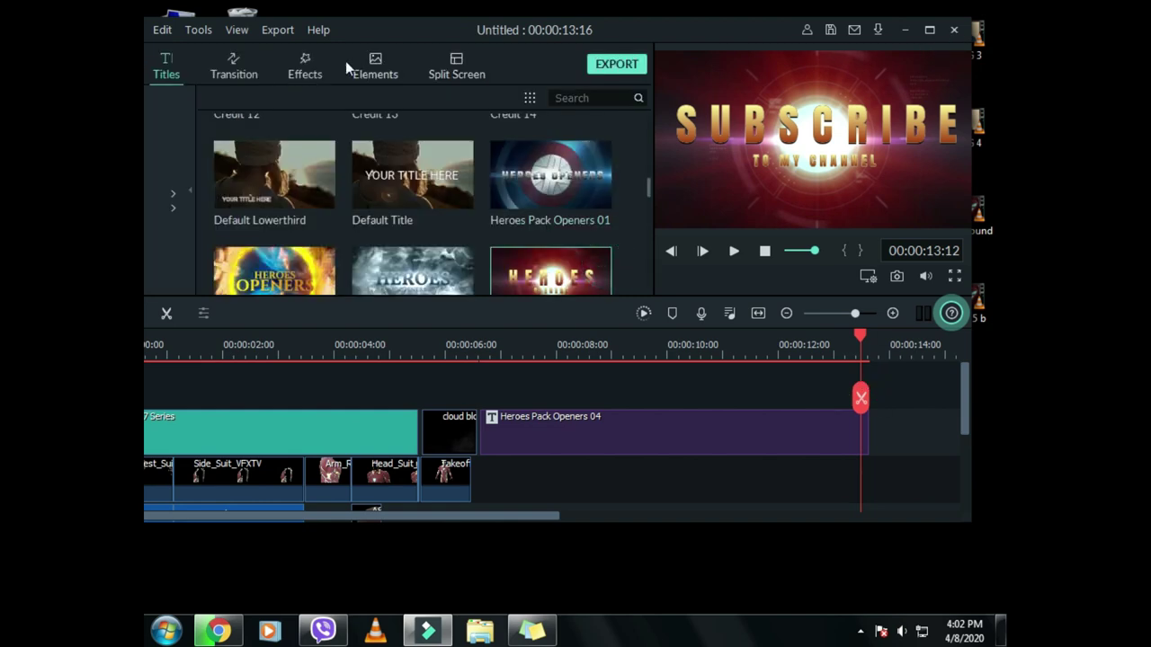
{"action": "left_click", "coordinate": [278, 30]}
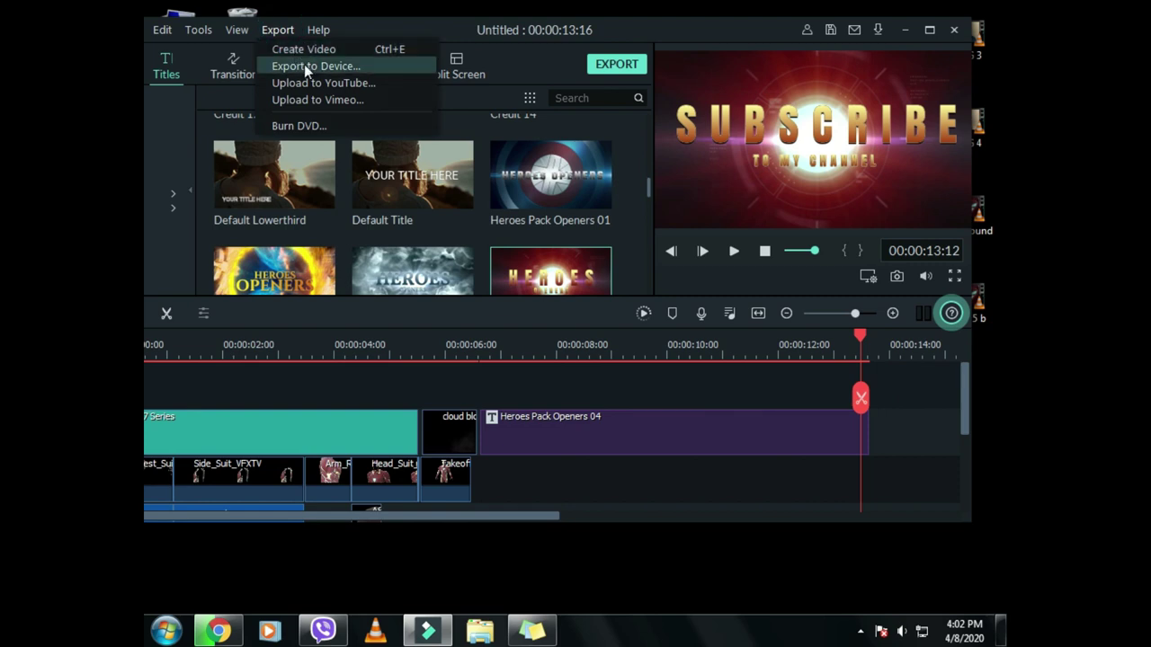
{"action": "left_click", "coordinate": [490, 30]}
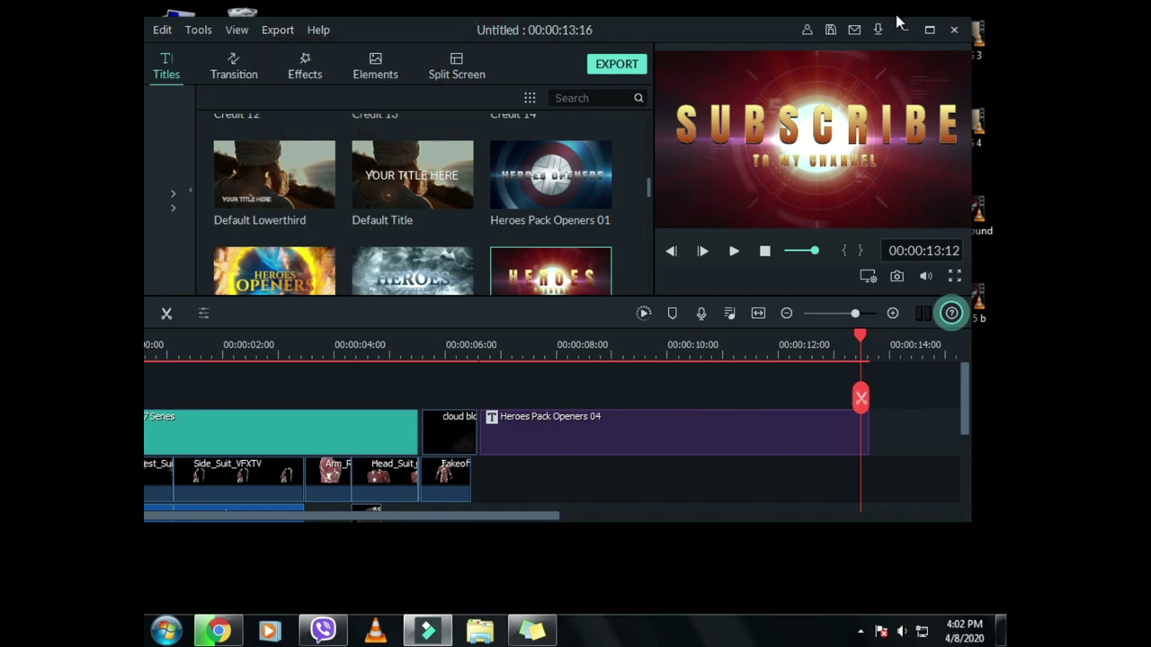
{"action": "left_click", "coordinate": [931, 31]}
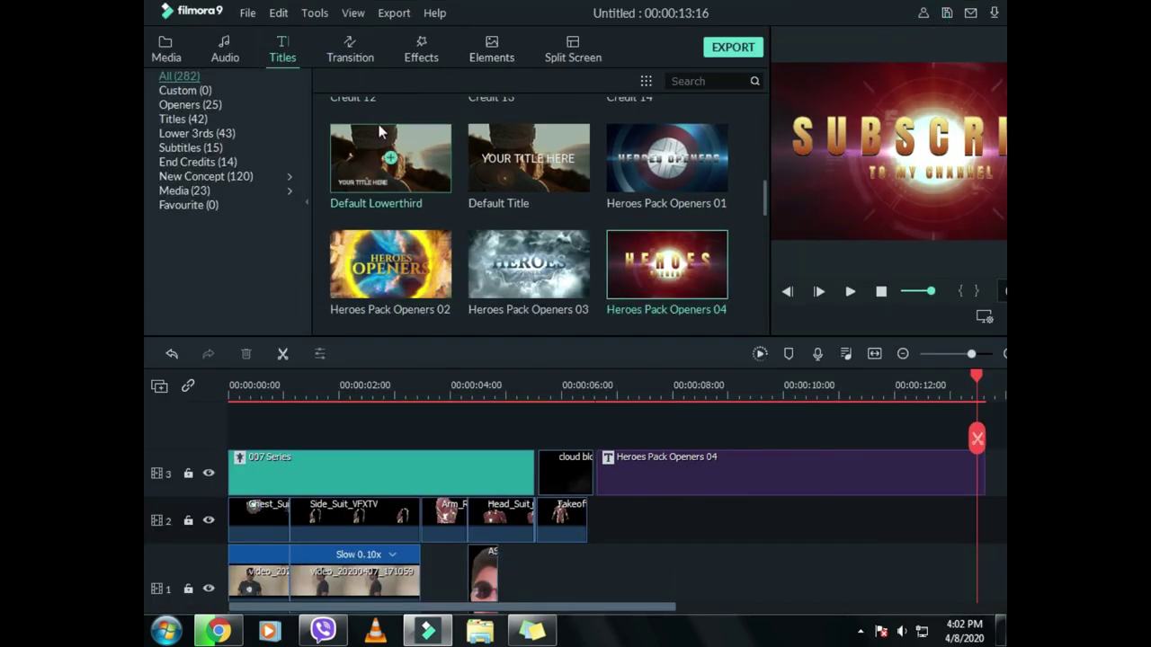
{"action": "scroll", "coordinate": [548, 173], "scroll_direction": "up", "scroll_amount": 5}
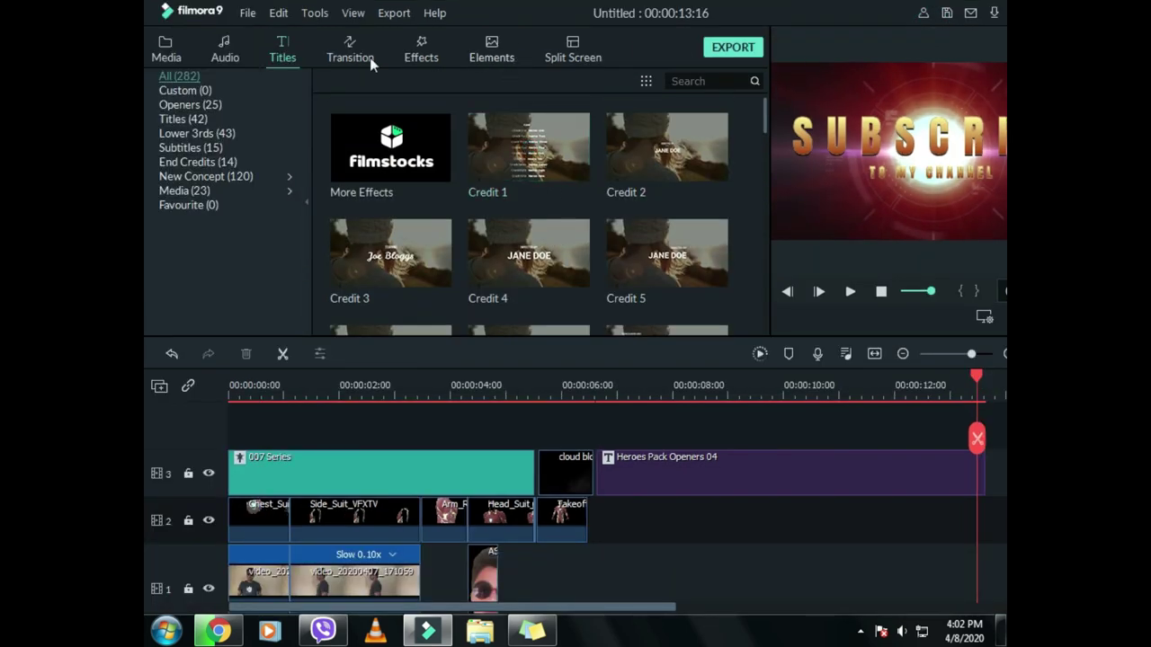